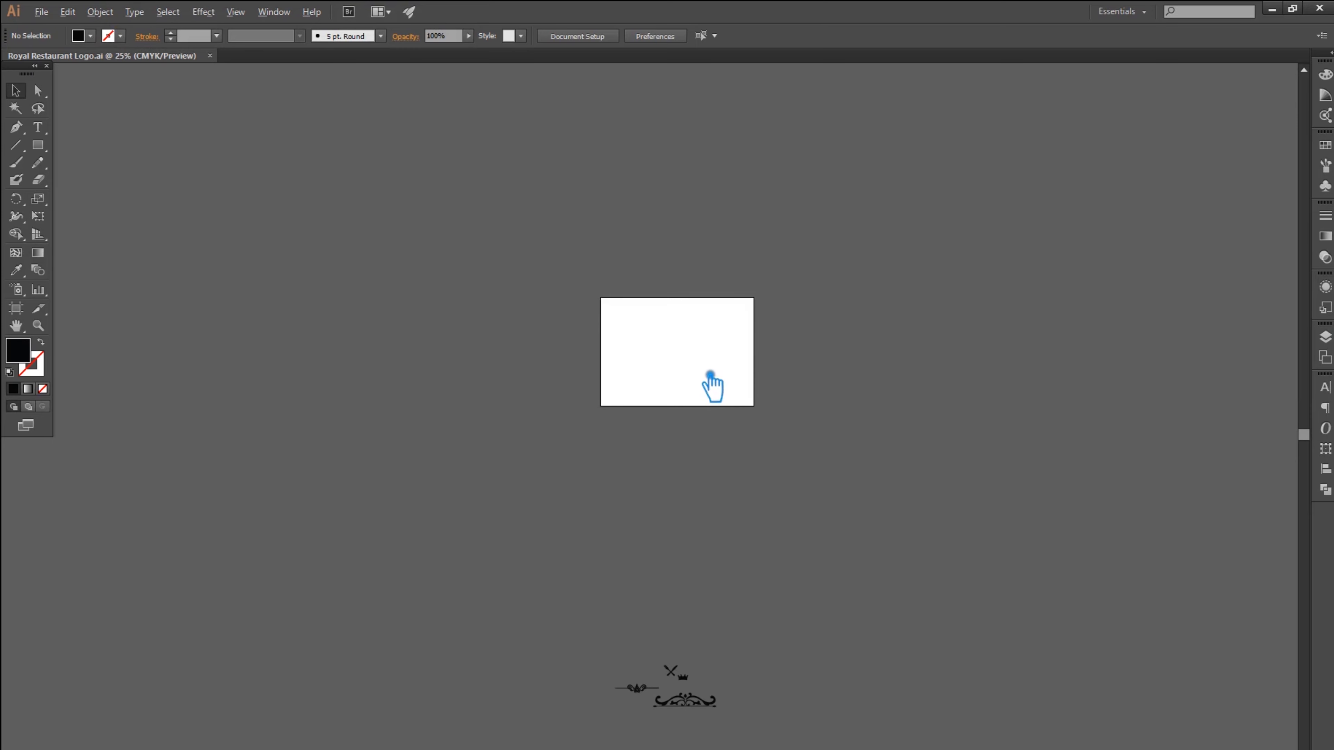
# Place a copy of all the ornaments below the artboard onto the artboard
pyautogui.moveTo(677, 703); pyautogui.dragTo(706, 380)
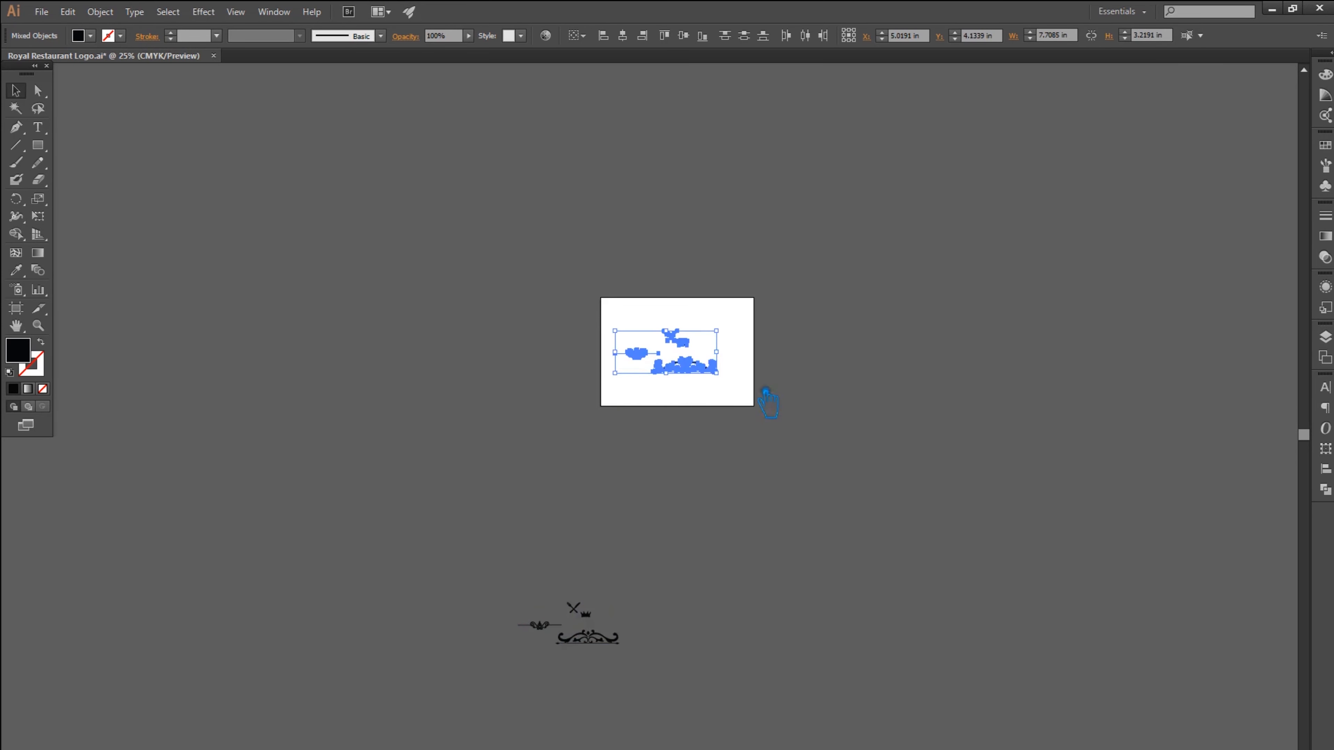
pyautogui.scroll(1, 684, 385)
pyautogui.scroll(3, 689, 396)
pyautogui.click(804, 417)
pyautogui.scroll(3, 825, 557)
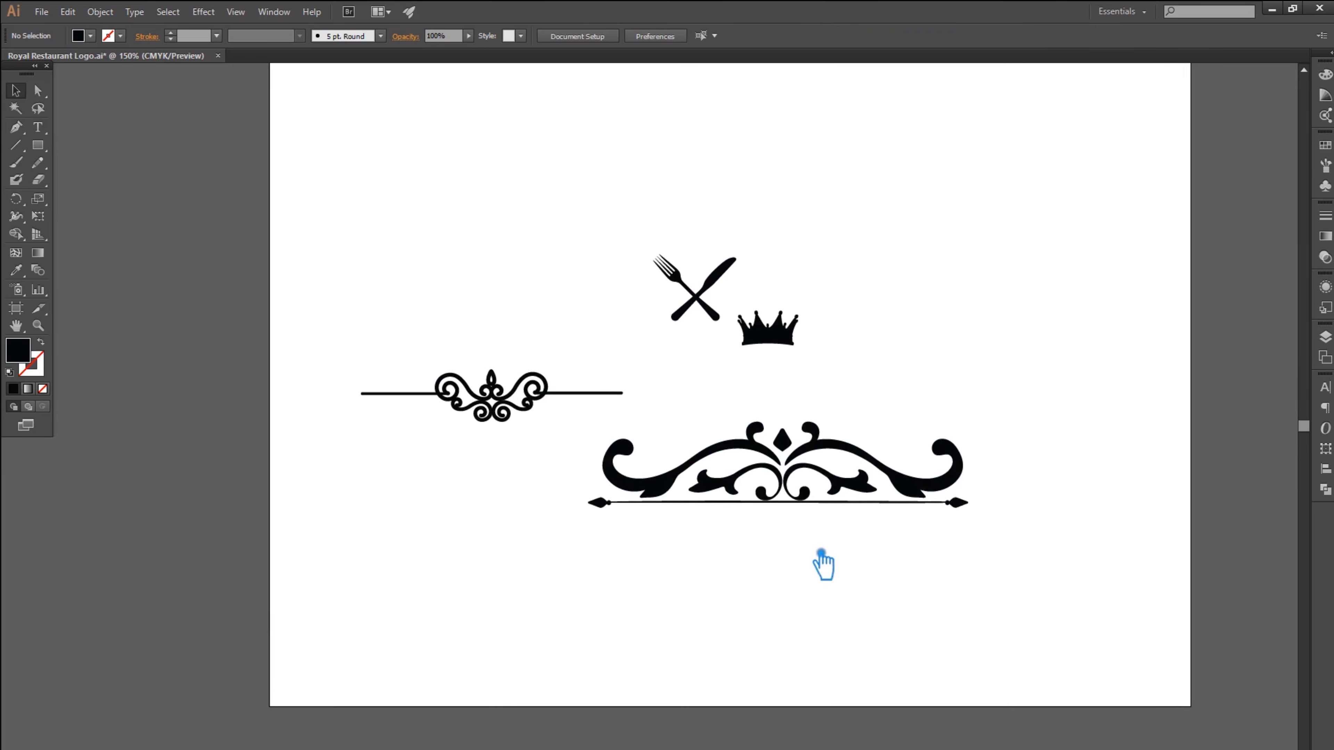
# Move the crown, the crossed fork and knife, and the small scroll divider off the artboard into a column beside it
pyautogui.moveTo(772, 390); pyautogui.dragTo(174, 322)
pyautogui.click(683, 391)
pyautogui.moveTo(712, 362); pyautogui.dragTo(185, 483)
pyautogui.moveTo(496, 459); pyautogui.dragTo(164, 636)
# Ungroup the large flourish so its arrow-ended line separates from the scrollwork
pyautogui.click(798, 536)
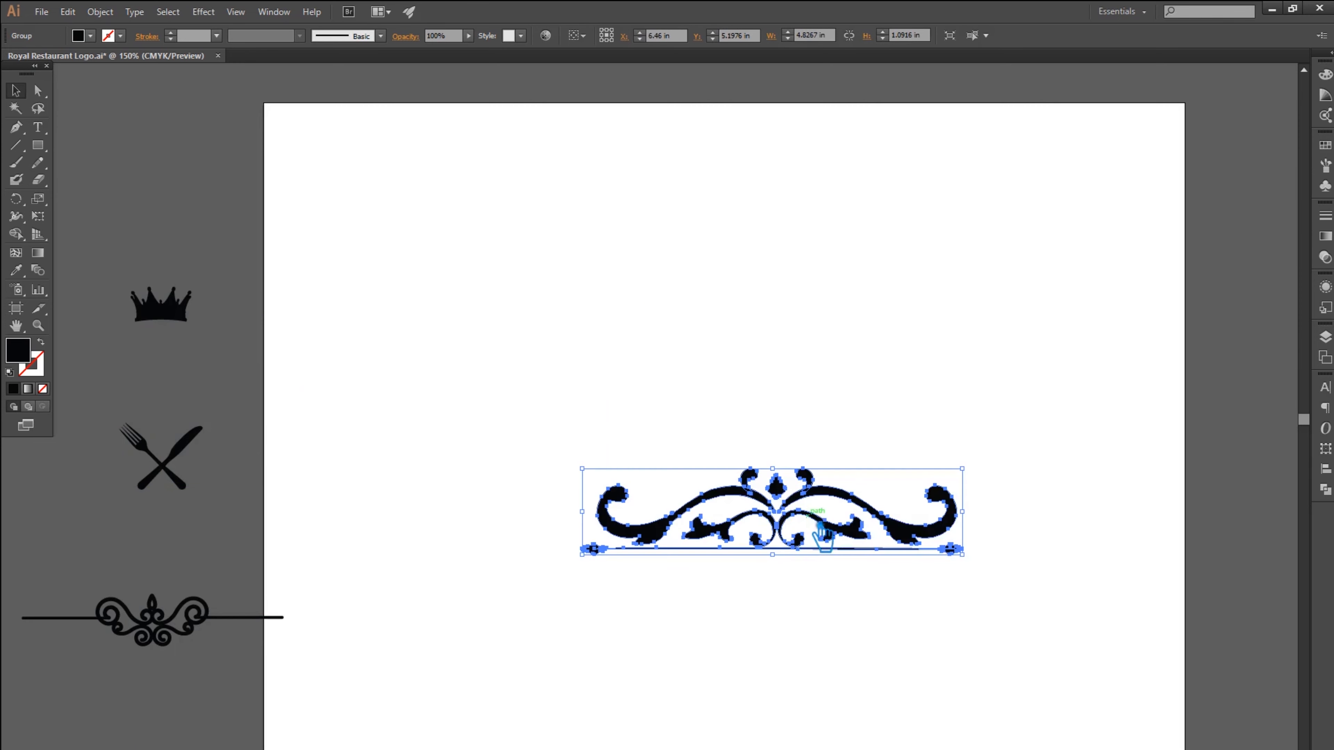
pyautogui.rightClick(809, 519)
pyautogui.click(874, 609)
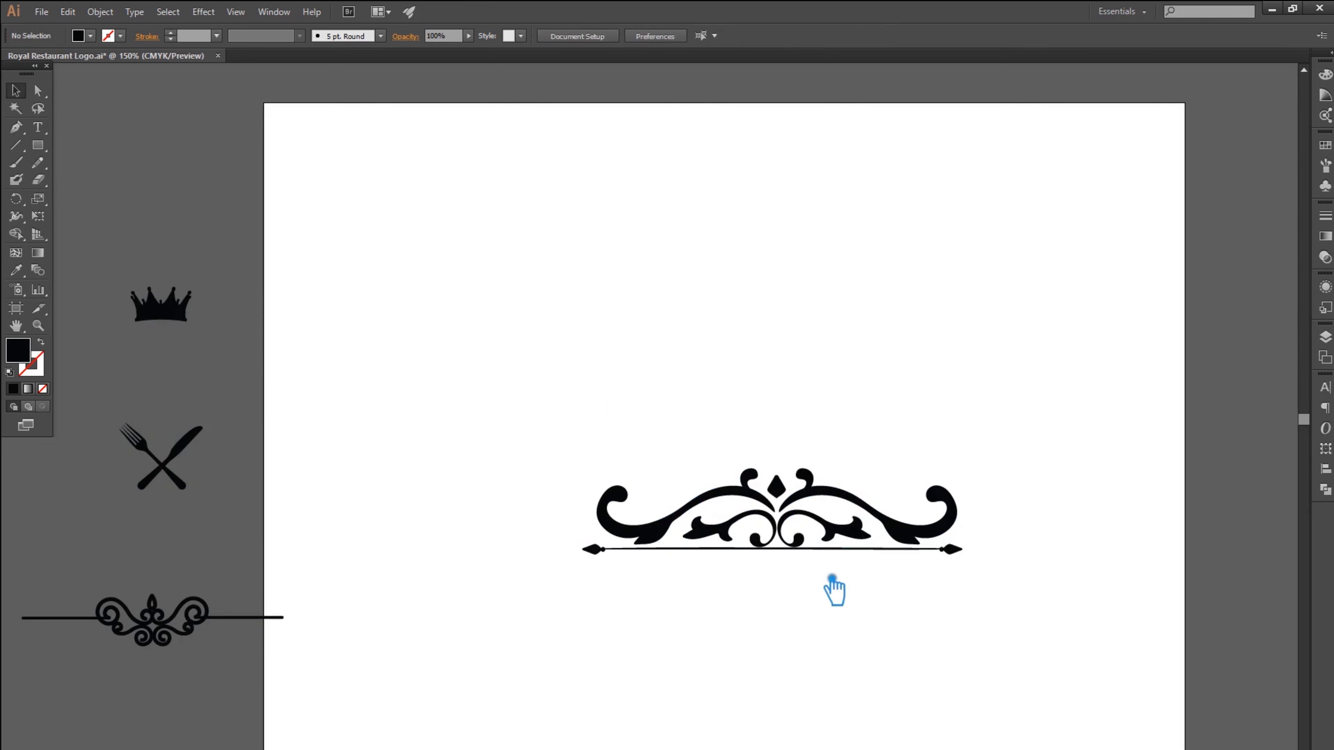
pyautogui.click(848, 555)
pyautogui.click(939, 604)
# Place a spare copy of the large flourish beside the artboard and delete the arrow-ended line under the one on the artboard
pyautogui.hotkey('ctrl', '1')
pyautogui.moveTo(963, 597); pyautogui.dragTo(735, 515)
pyautogui.moveTo(819, 528); pyautogui.dragTo(294, 256)
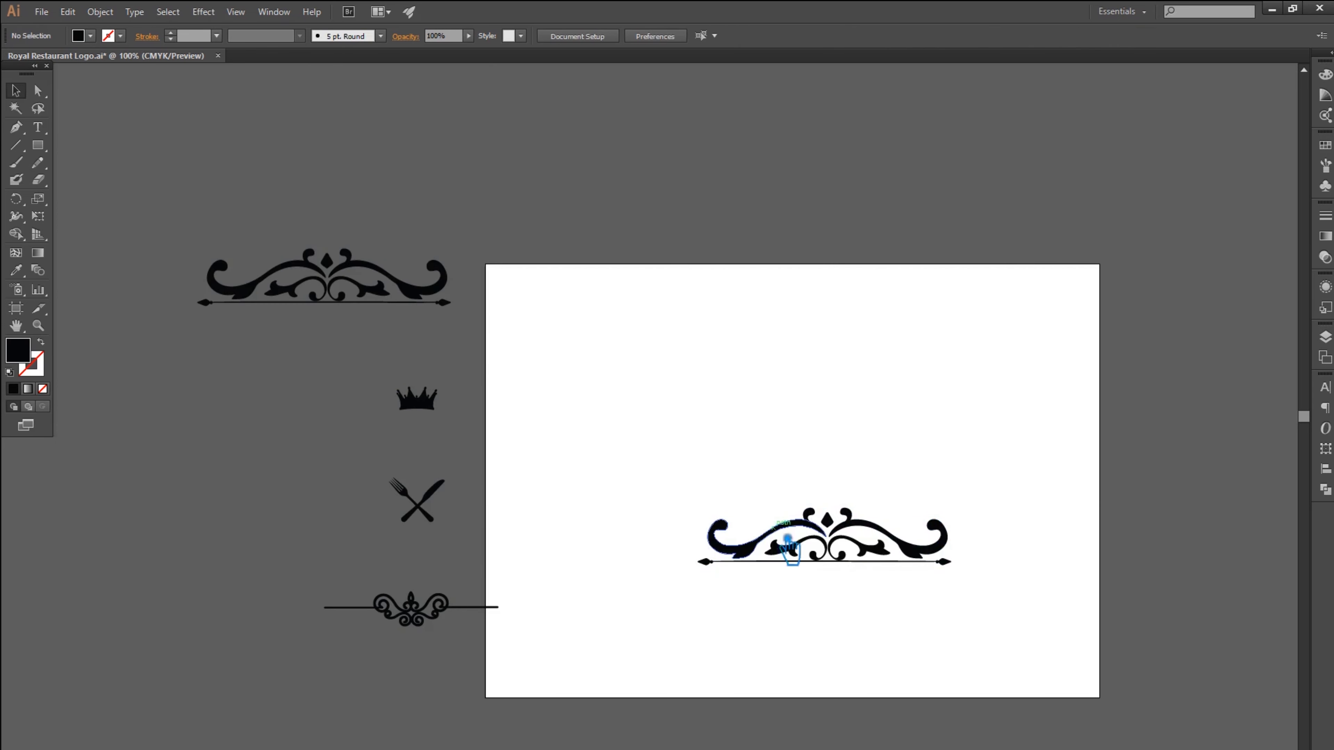
pyautogui.click(789, 562)
pyautogui.press('Delete')
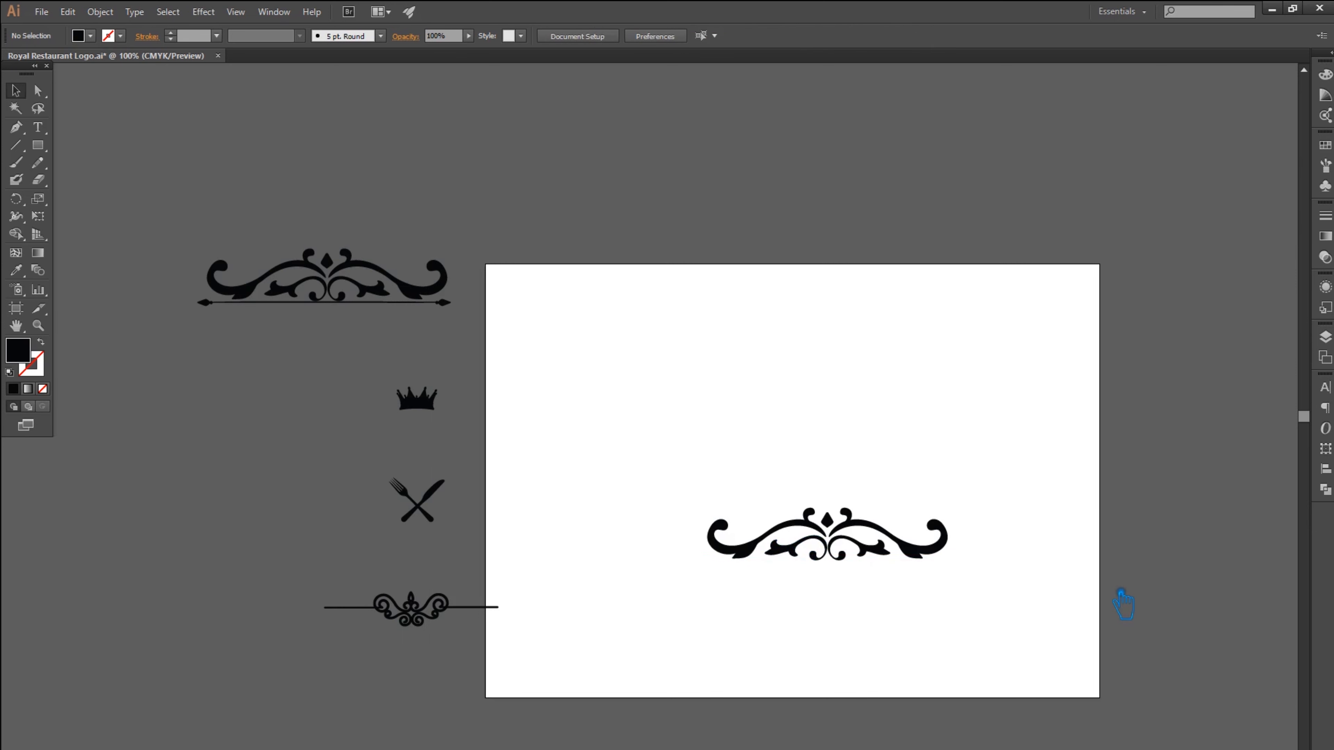
# Place a copy of the crown on the flourish's upper curls and enlarge it to about 1.09 in wide by 0.63 in high
pyautogui.moveTo(432, 410); pyautogui.dragTo(840, 512)
pyautogui.click(952, 477)
pyautogui.scroll(1, 861, 506)
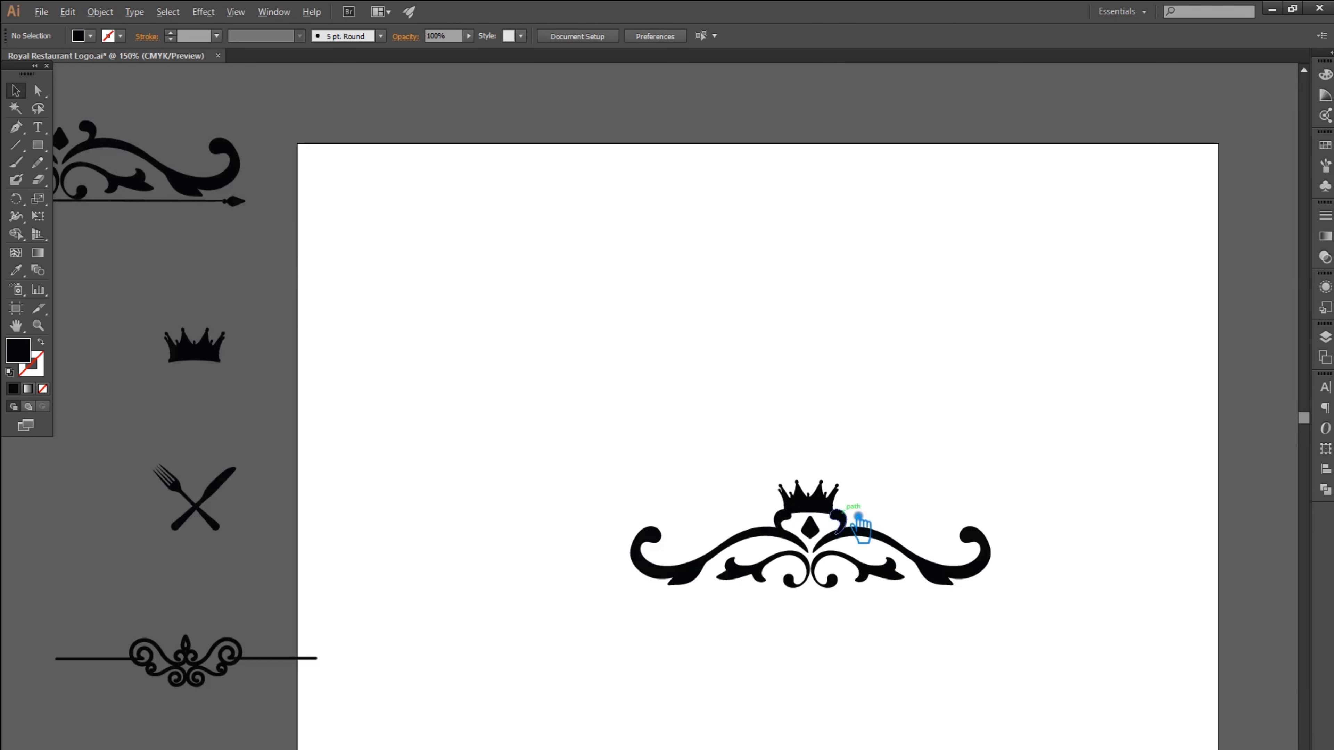
pyautogui.scroll(2, 857, 517)
pyautogui.click(812, 507)
pyautogui.moveTo(845, 453); pyautogui.dragTo(879, 441)
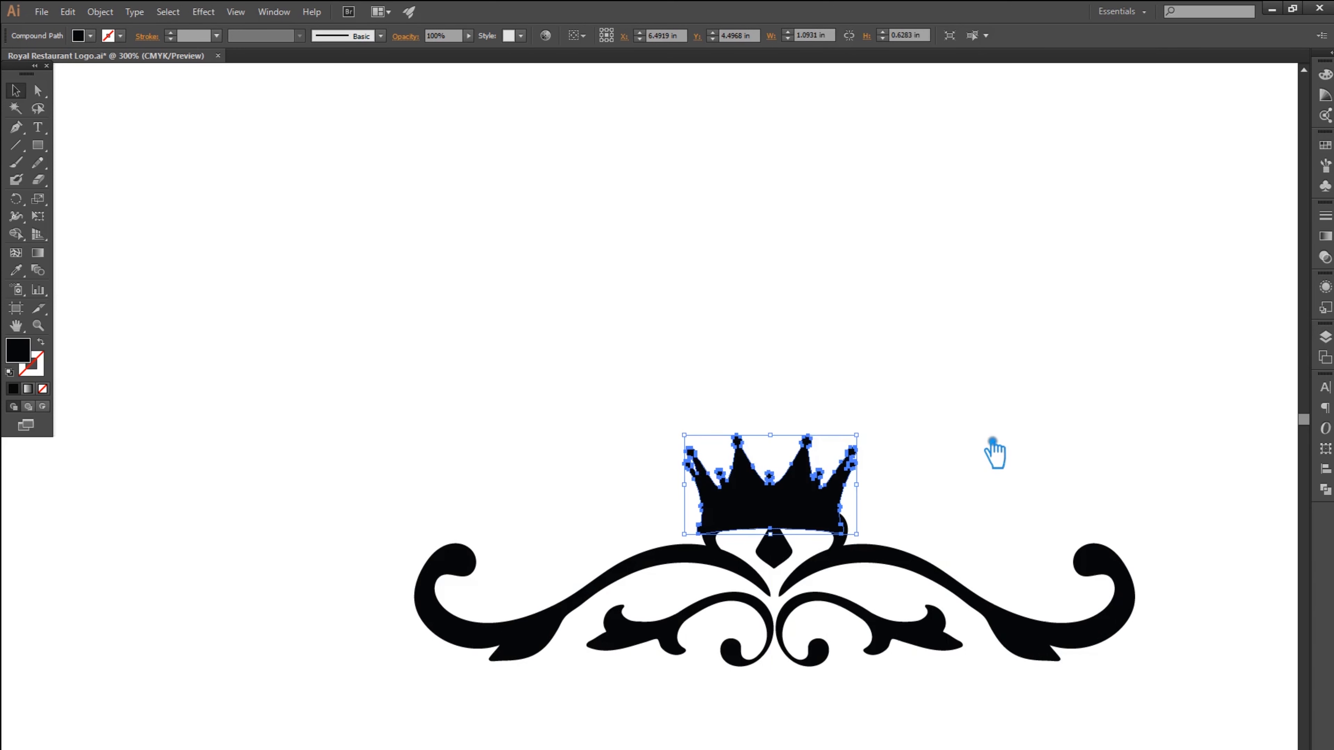
pyautogui.click(992, 447)
# Align the crown and the flourish on their horizontal centres
pyautogui.click(840, 510)
pyautogui.moveTo(903, 706); pyautogui.dragTo(633, 420)
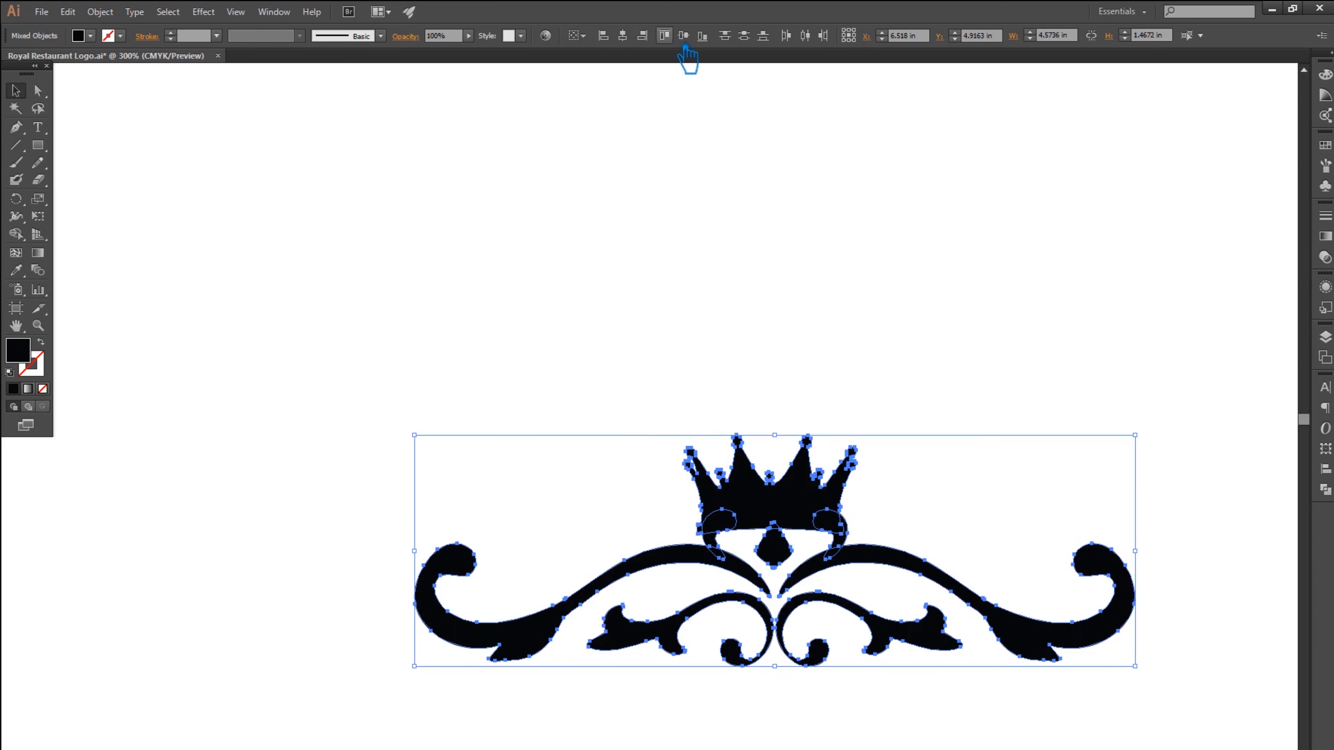
pyautogui.click(641, 34)
pyautogui.click(895, 216)
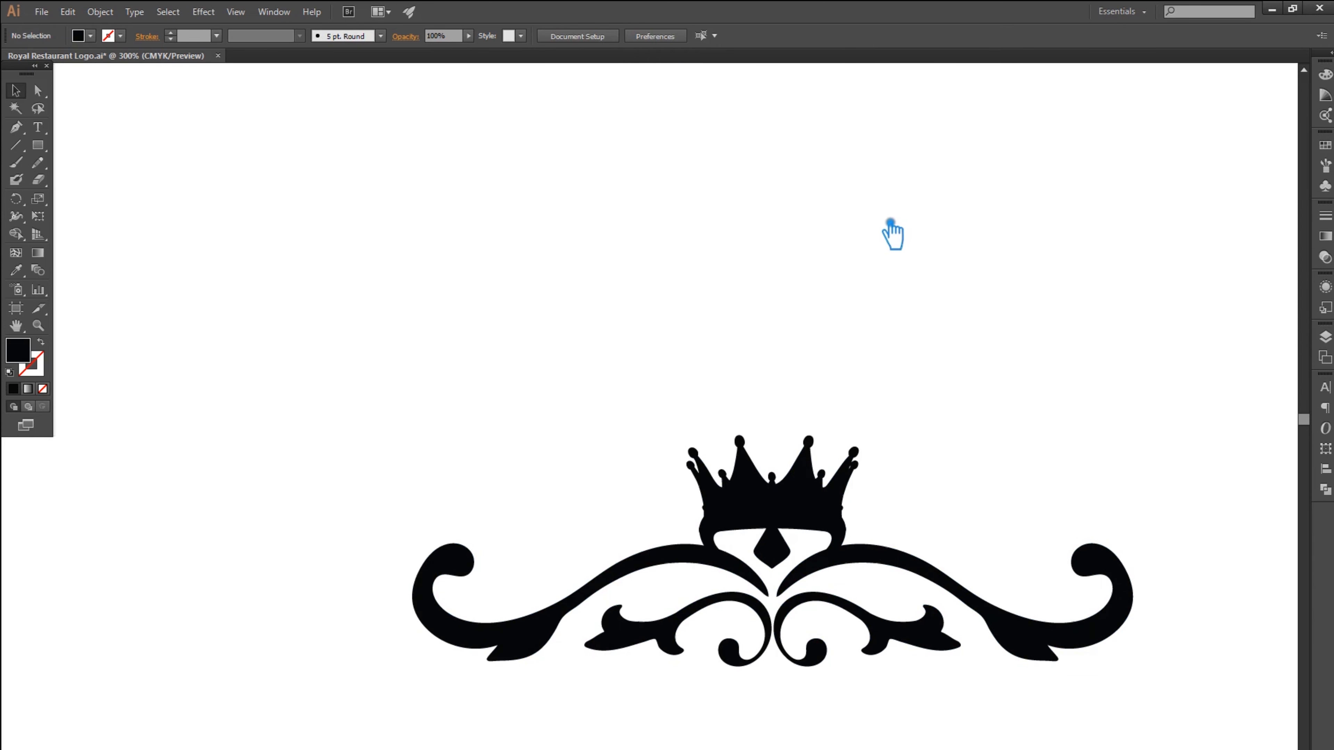
# Ungroup the flourish and delete the diamond shape beneath the crown
pyautogui.scroll(-2, 944, 332)
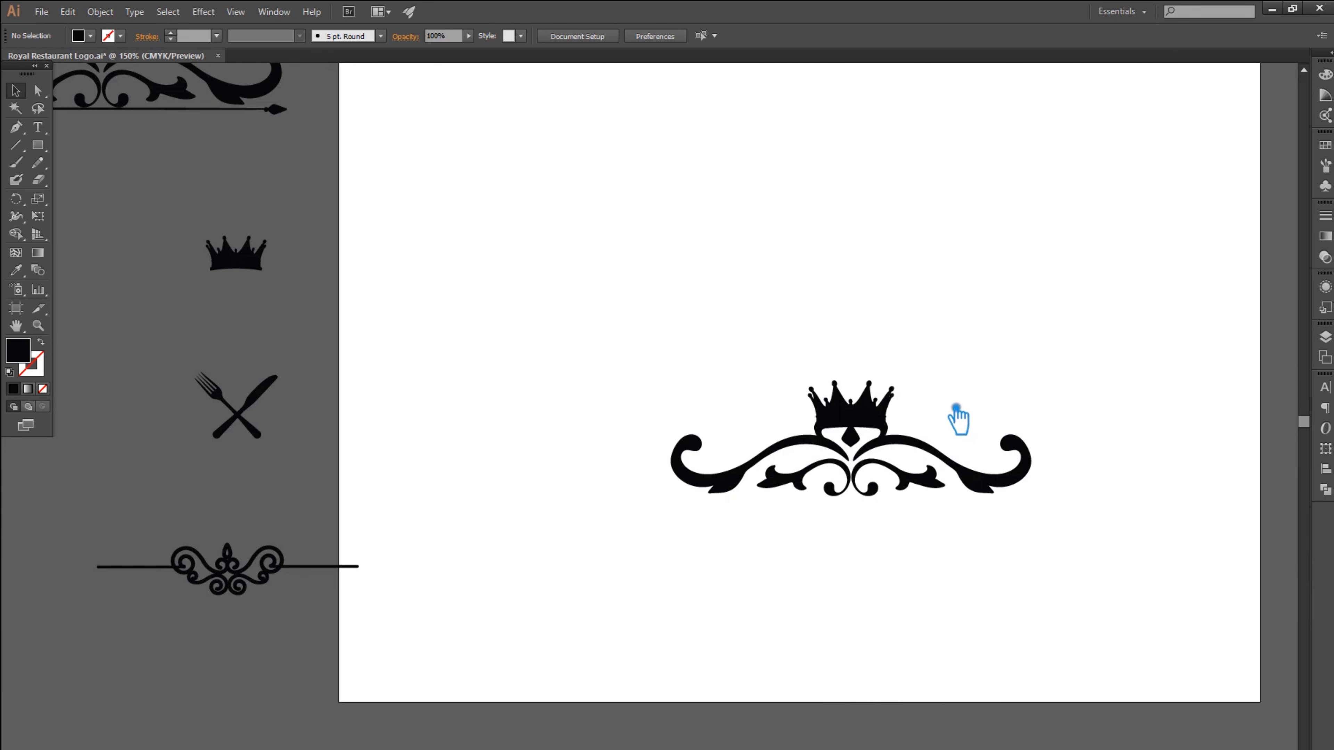
pyautogui.scroll(2, 916, 451)
pyautogui.scroll(1, 916, 451)
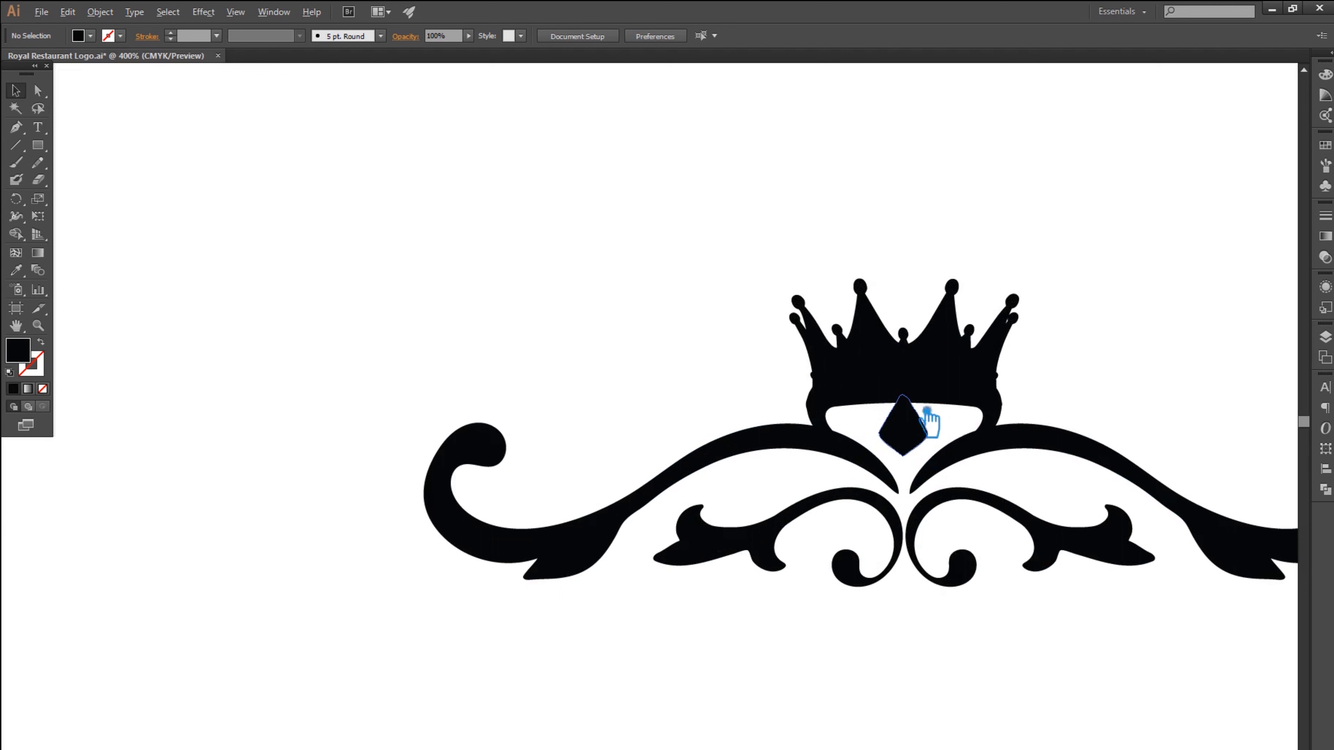
pyautogui.click(904, 431)
pyautogui.rightClick(903, 431)
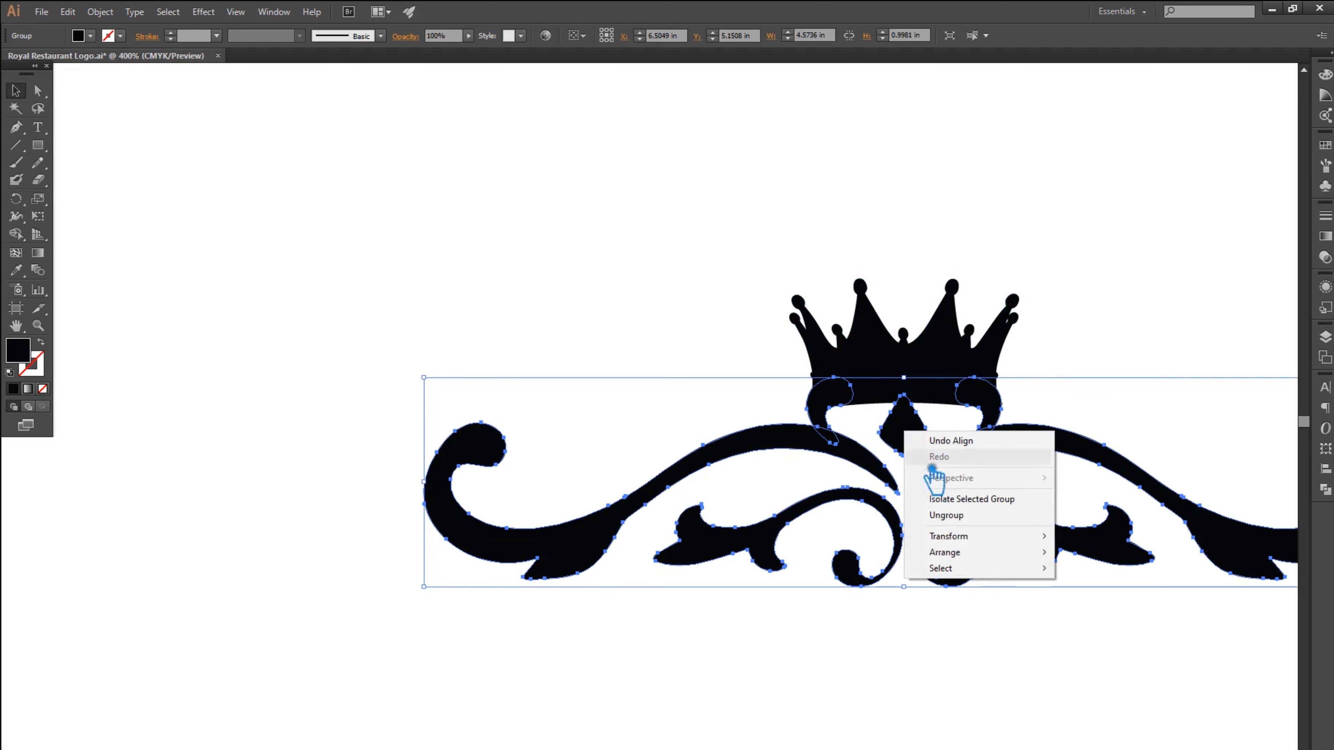
pyautogui.click(957, 516)
pyautogui.click(1092, 435)
pyautogui.click(916, 440)
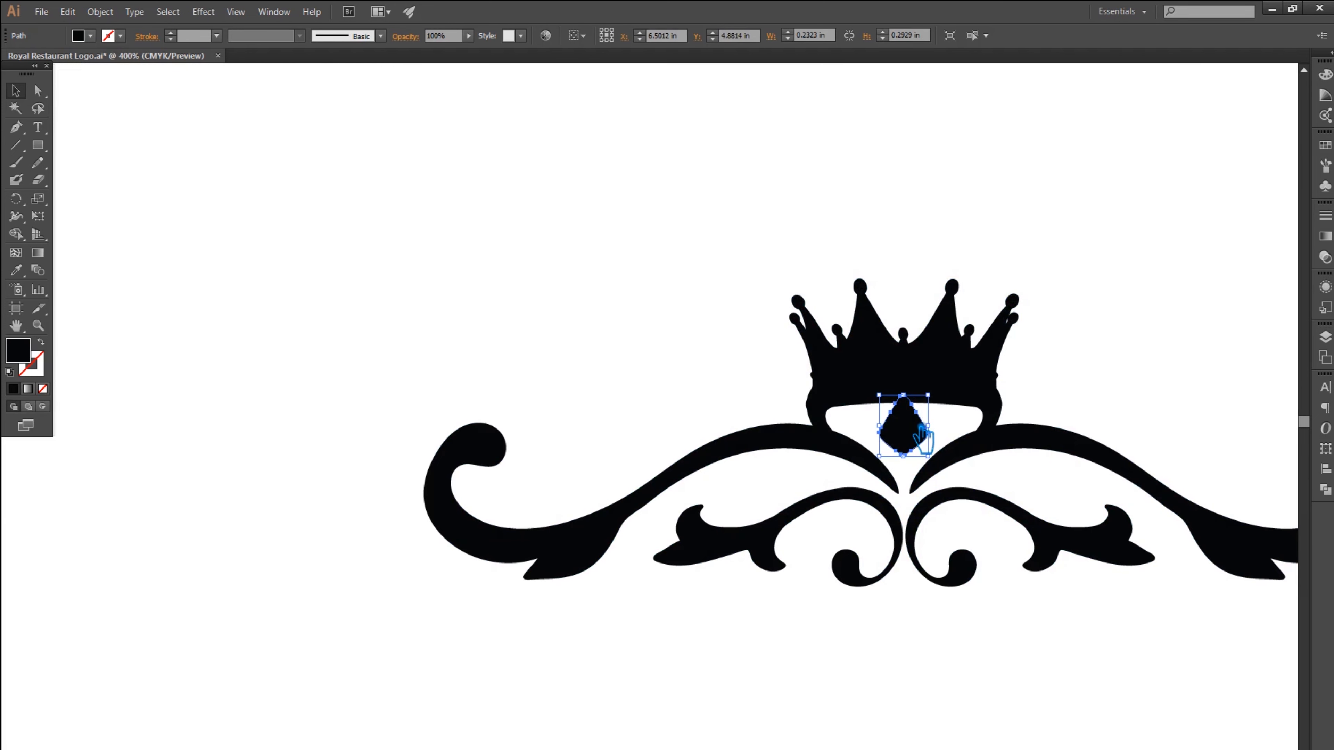
pyautogui.press('Delete')
# Try the crown slightly higher above the flourish's upper curls
pyautogui.click(894, 366)
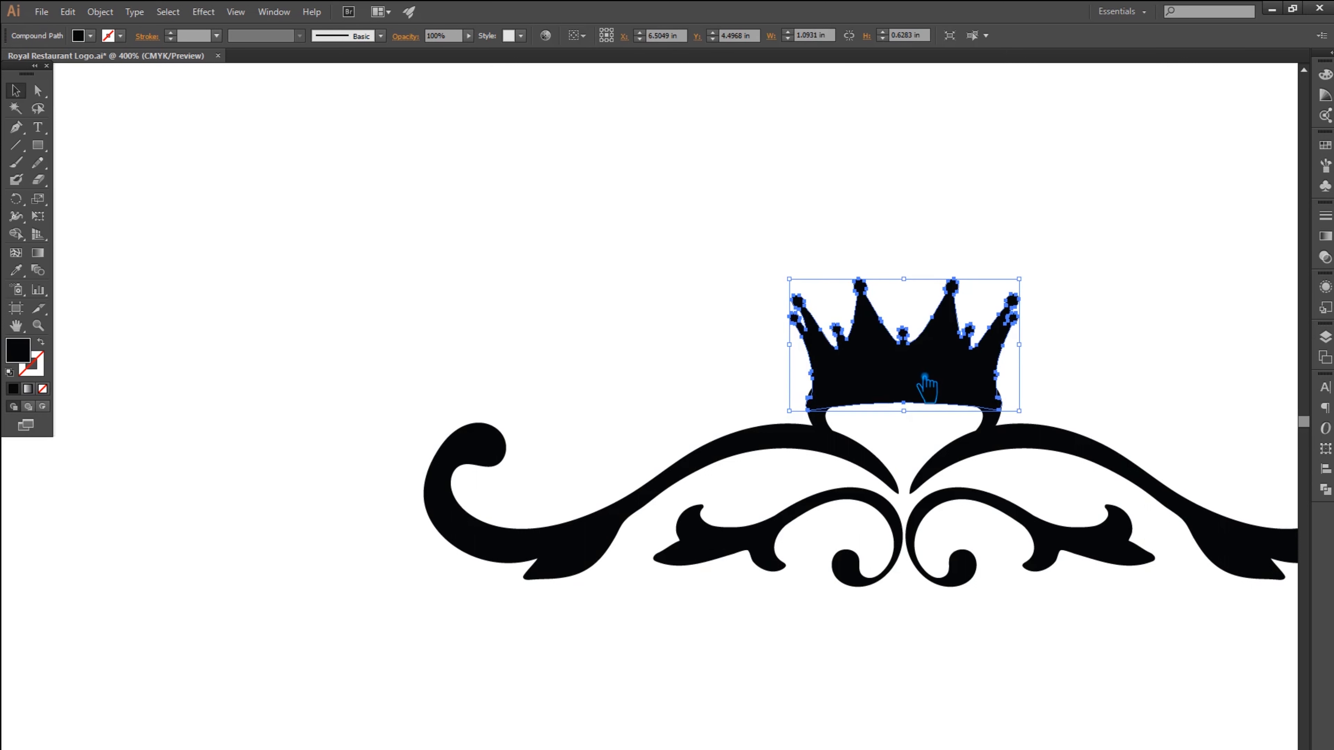
pyautogui.press('Up')
pyautogui.press('Up')
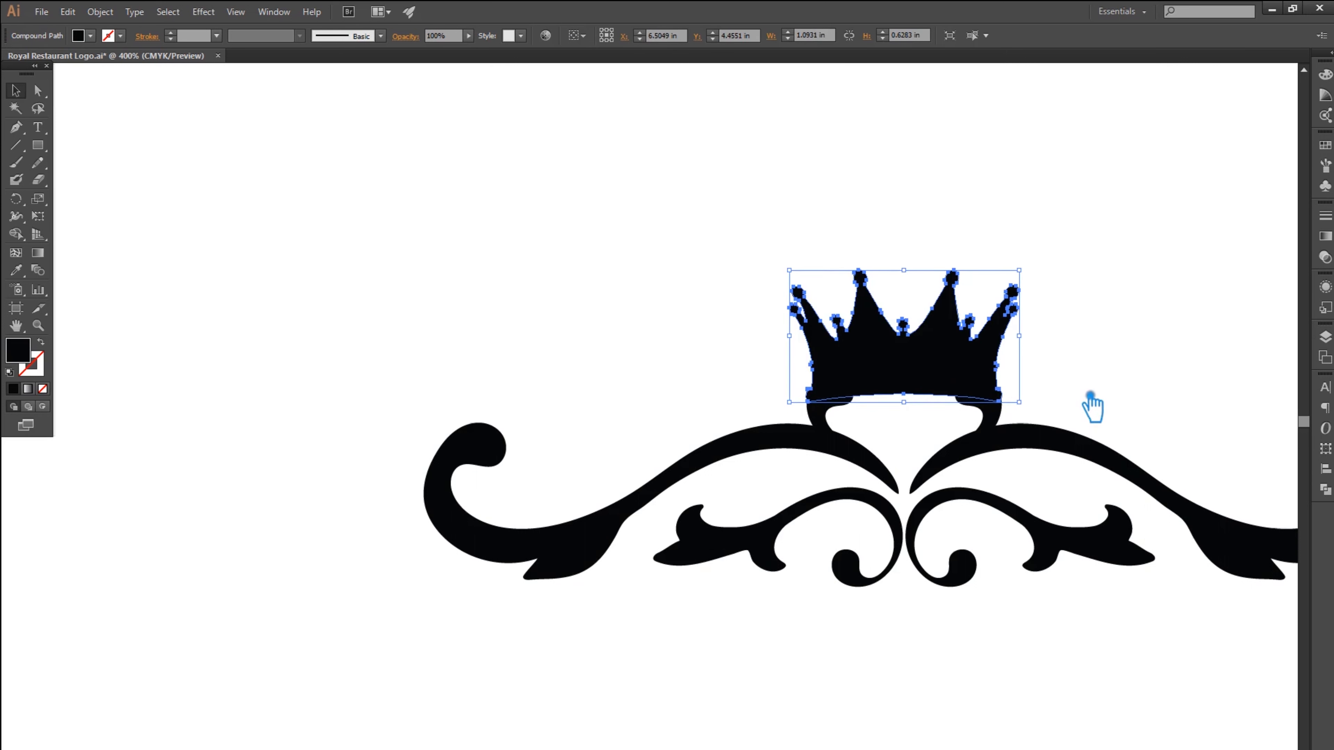
pyautogui.press('Down')
pyautogui.press('Down')
pyautogui.press('Down')
pyautogui.click(1104, 399)
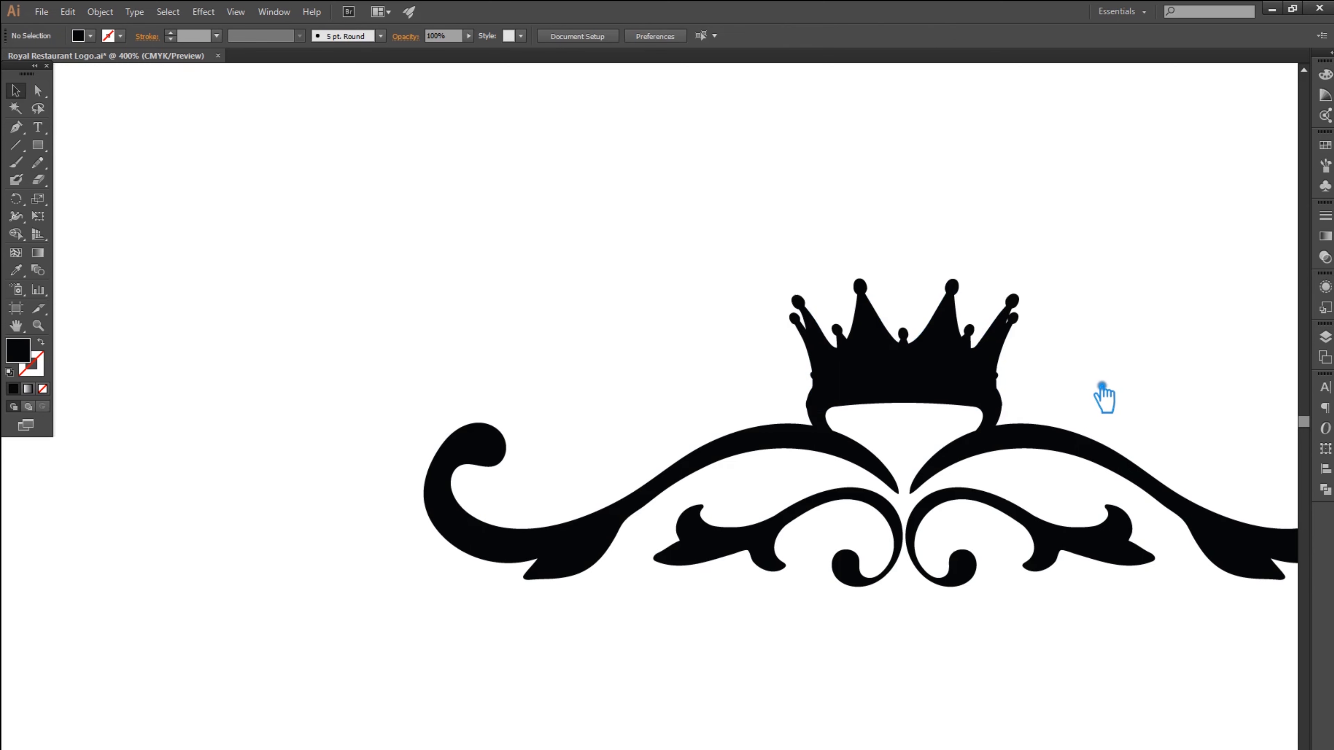
# Scale the crown down slightly to about 1.074 in wide by 0.617 in high
pyautogui.scroll(4, 969, 409)
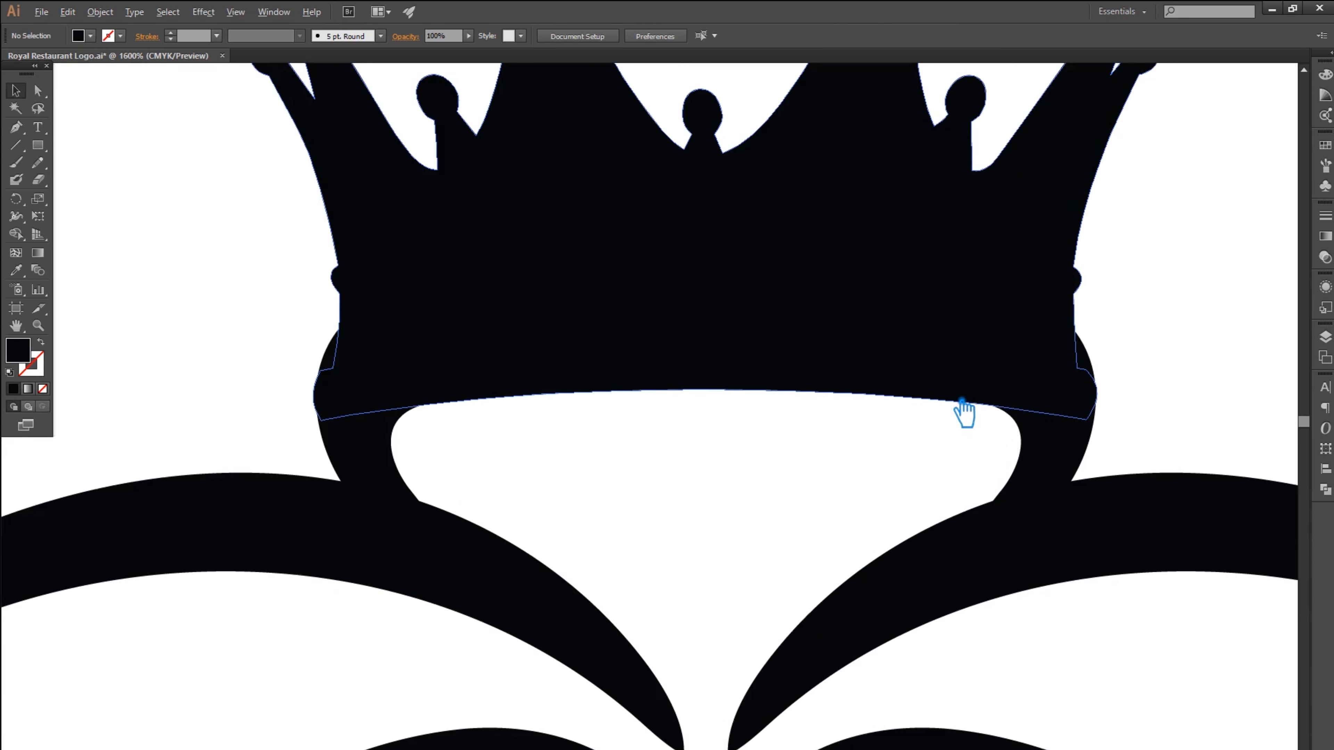
pyautogui.click(925, 371)
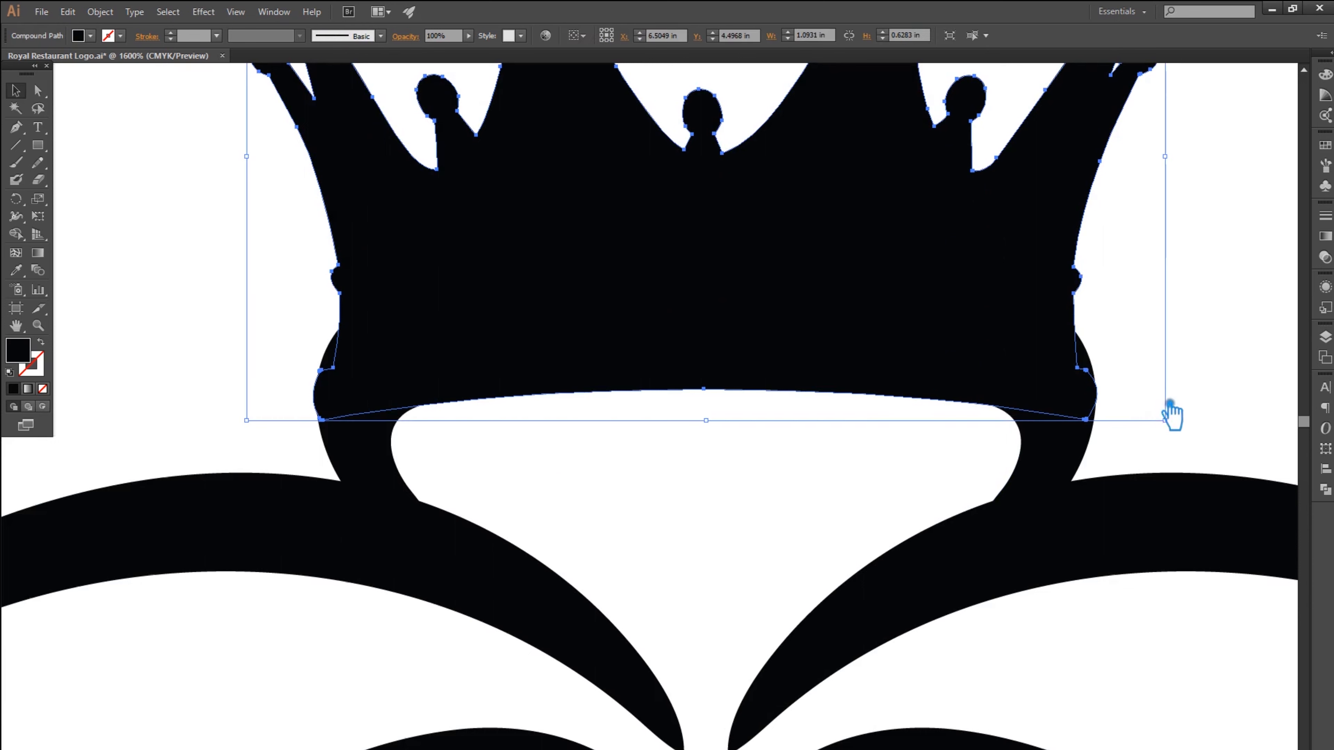
pyautogui.moveTo(1178, 425); pyautogui.dragTo(1190, 409)
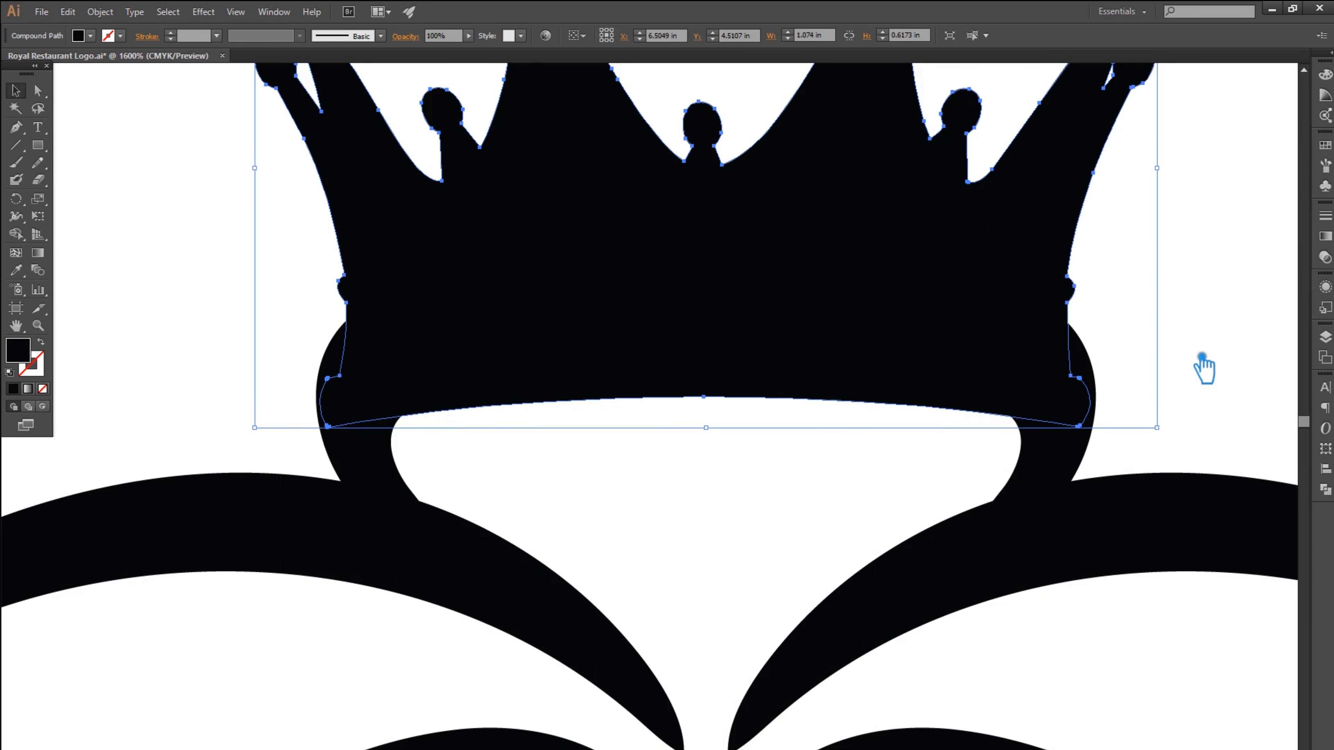
pyautogui.click(1197, 362)
pyautogui.scroll(-2, 1187, 363)
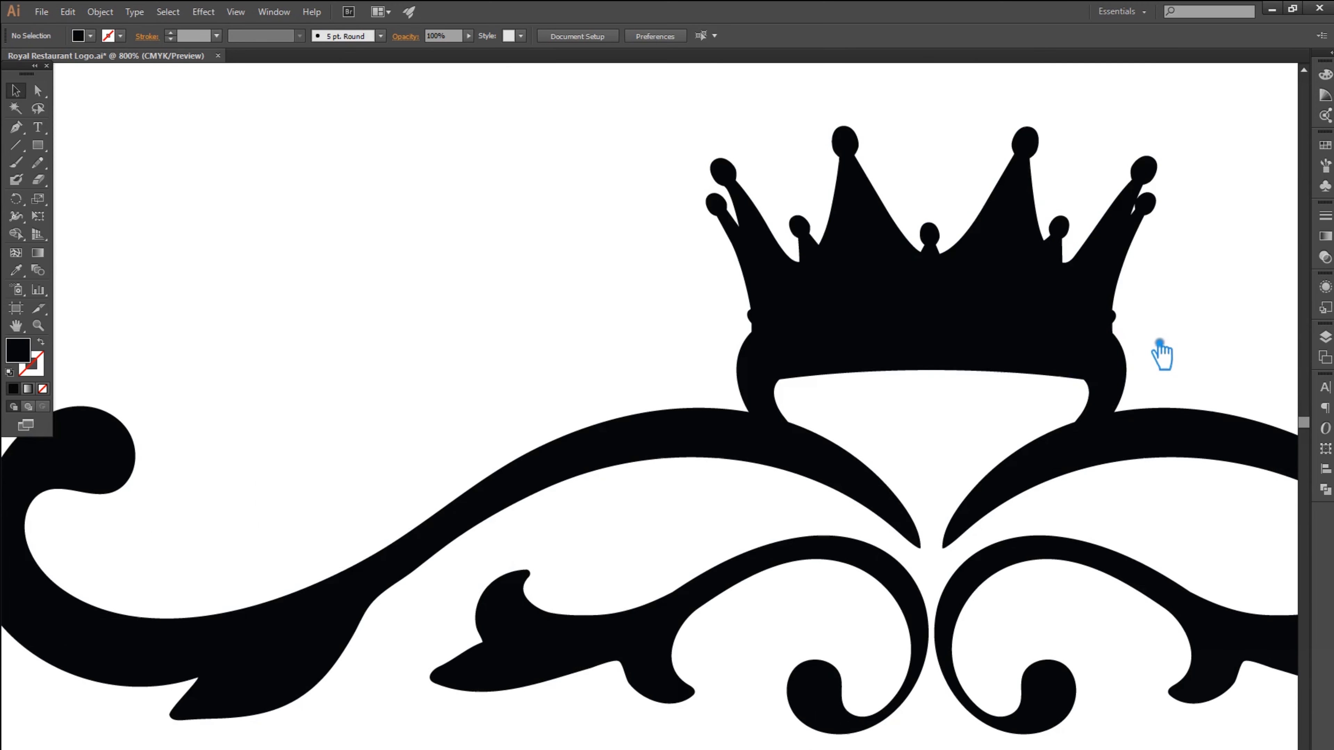
# Move the crown up slightly so it sits on the flourish's curls, and save the document
pyautogui.moveTo(1015, 351); pyautogui.dragTo(1011, 338)
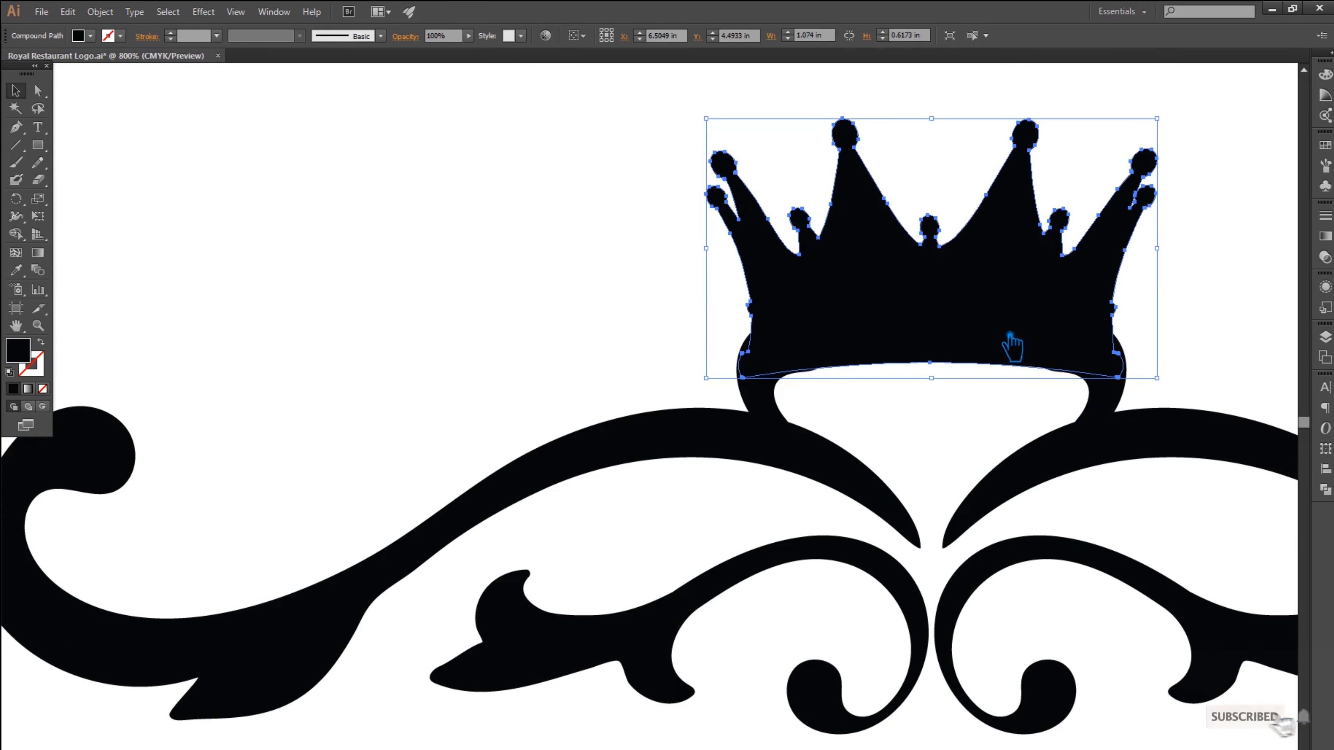
pyautogui.click(1159, 339)
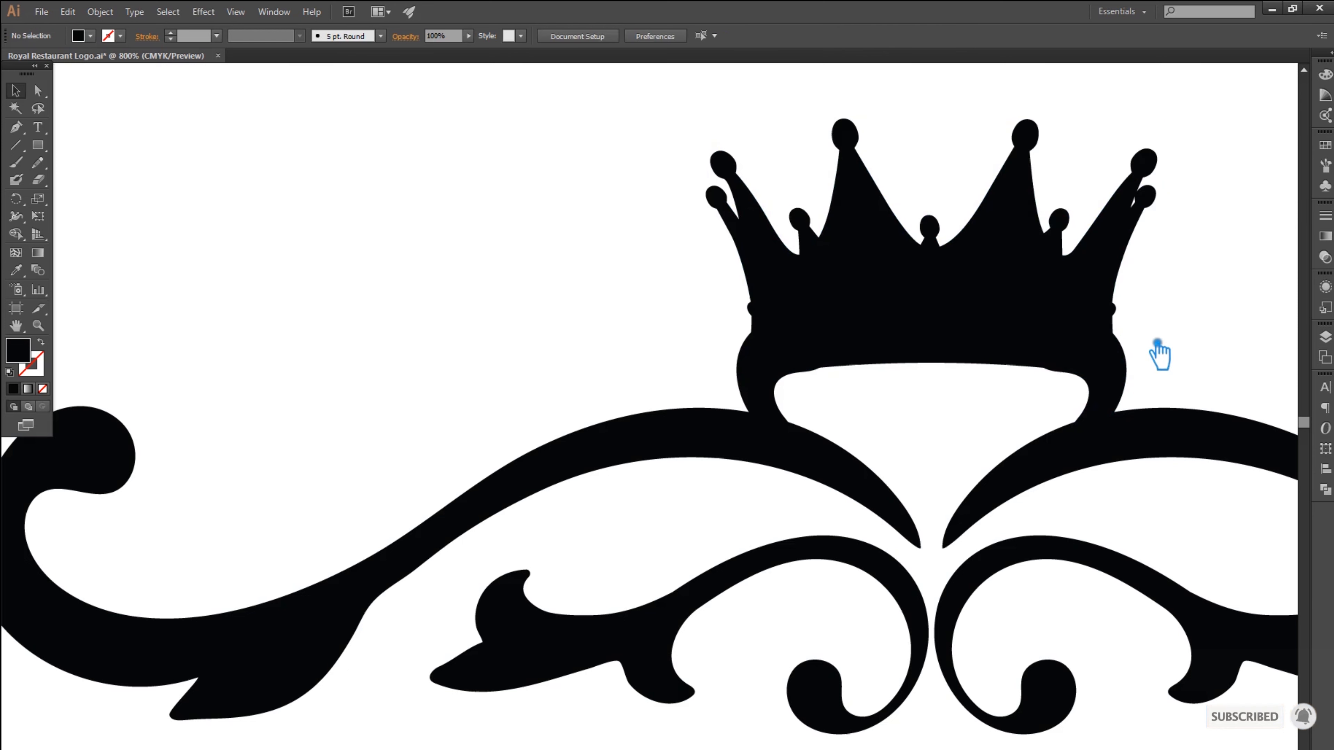
pyautogui.scroll(-3, 1174, 355)
pyautogui.moveTo(1202, 362); pyautogui.dragTo(872, 331)
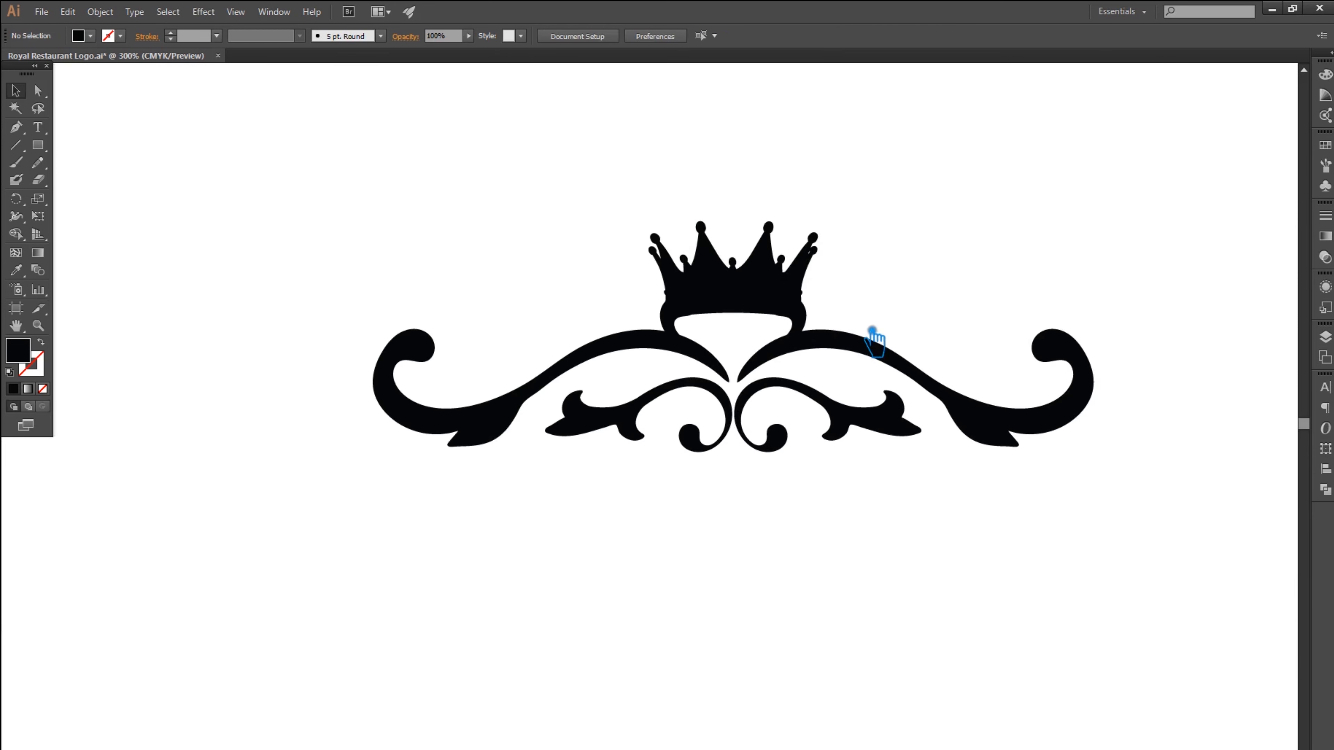
pyautogui.hotkey('ctrl', 's')
pyautogui.scroll(-3, 893, 347)
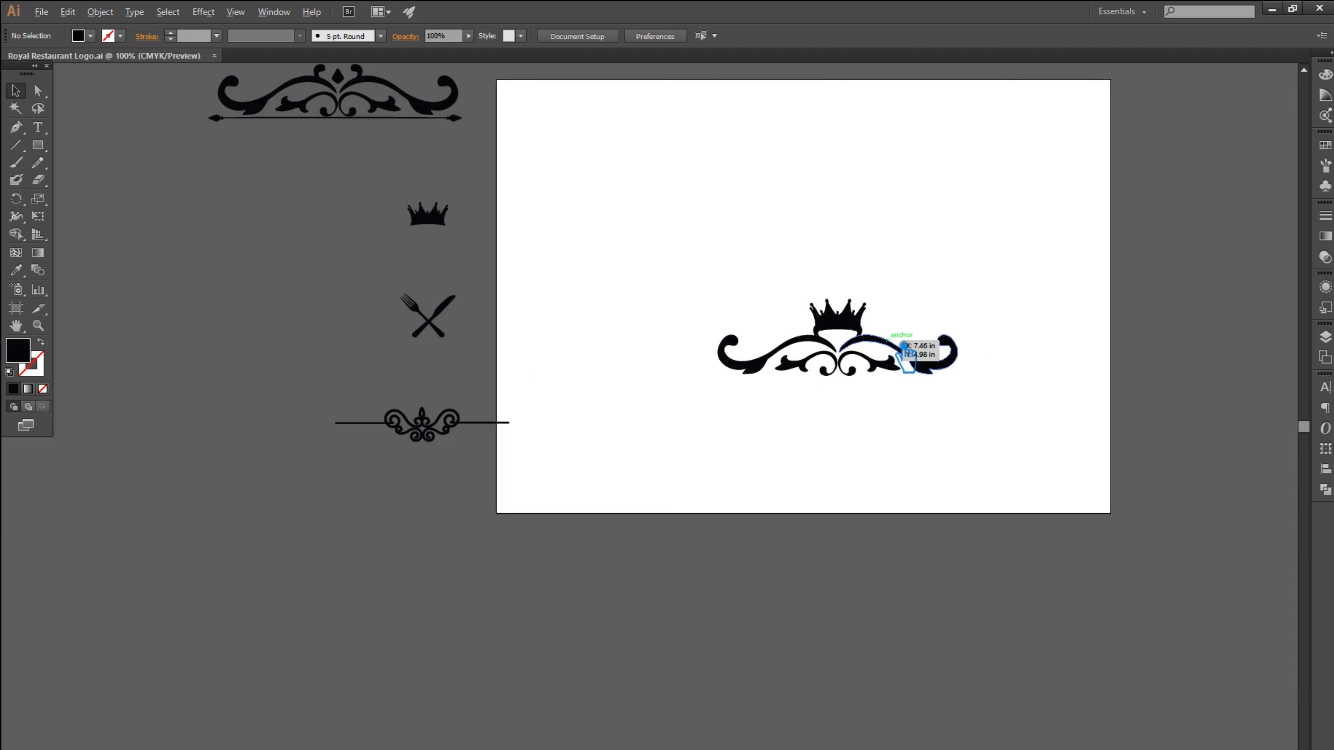
# Move the crossed fork and knife onto the artboard below the flourish and ungroup them
pyautogui.moveTo(442, 329); pyautogui.dragTo(877, 446)
pyautogui.rightClick(864, 431)
pyautogui.click(905, 514)
pyautogui.click(786, 453)
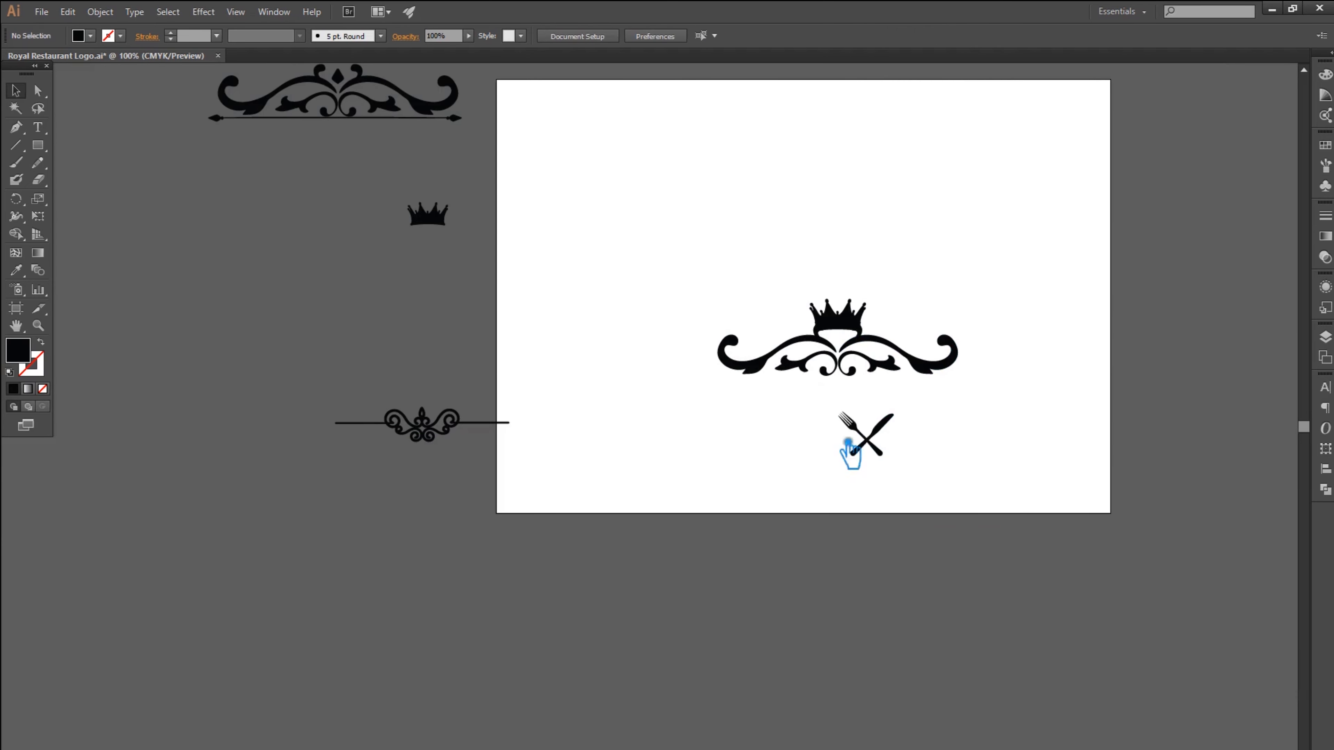
pyautogui.scroll(5, 887, 440)
pyautogui.moveTo(895, 436); pyautogui.dragTo(665, 137)
pyautogui.moveTo(723, 286); pyautogui.dragTo(738, 485)
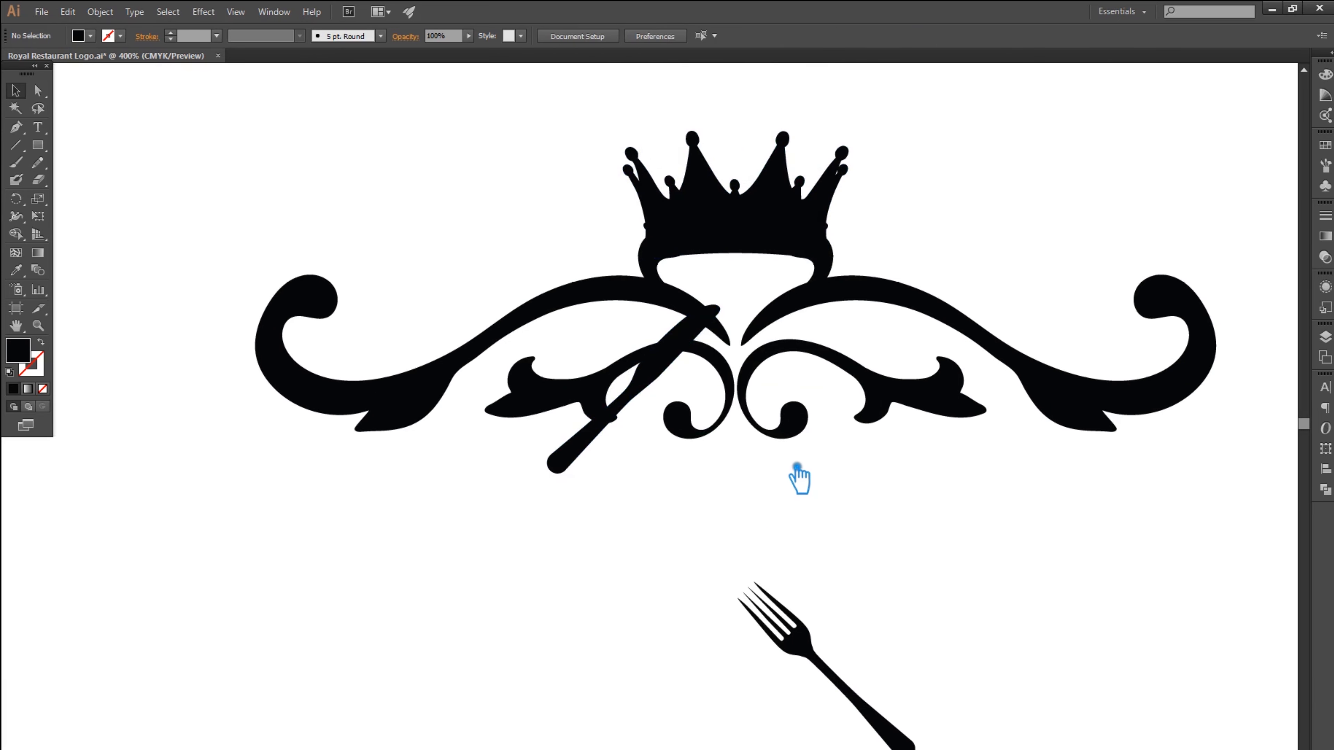
pyautogui.hotkey('ctrl', 'z')
# Shrink the fork and knife together to about 0.57 in wide by 0.43 in high and place them beneath the crown
pyautogui.moveTo(988, 744); pyautogui.dragTo(665, 537)
pyautogui.moveTo(975, 587); pyautogui.dragTo(752, 302)
pyautogui.click(985, 599)
pyautogui.moveTo(867, 699); pyautogui.dragTo(780, 339)
# Nudge the fork and knife together upward until they nearly touch the crown's base
pyautogui.keyDown('shift'); pyautogui.click(699, 348); pyautogui.keyUp('shift')
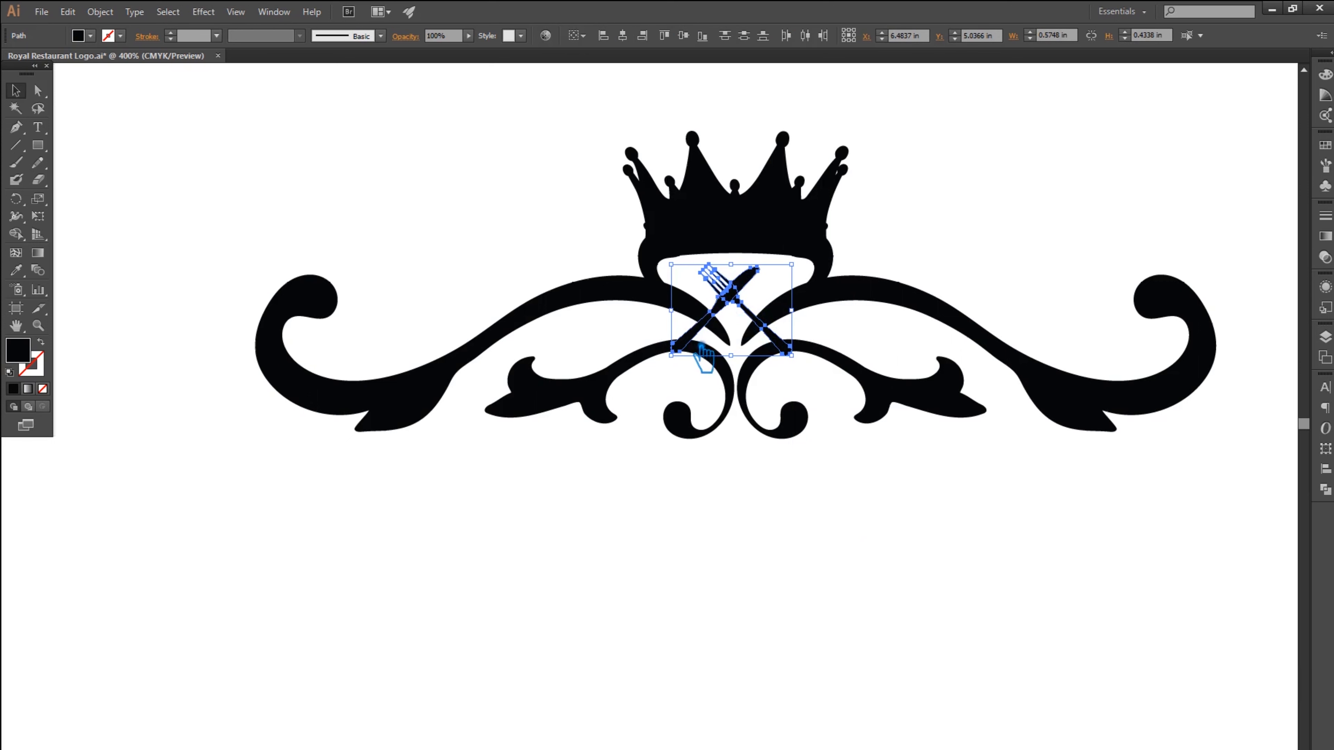
pyautogui.click(1069, 301)
pyautogui.click(745, 309)
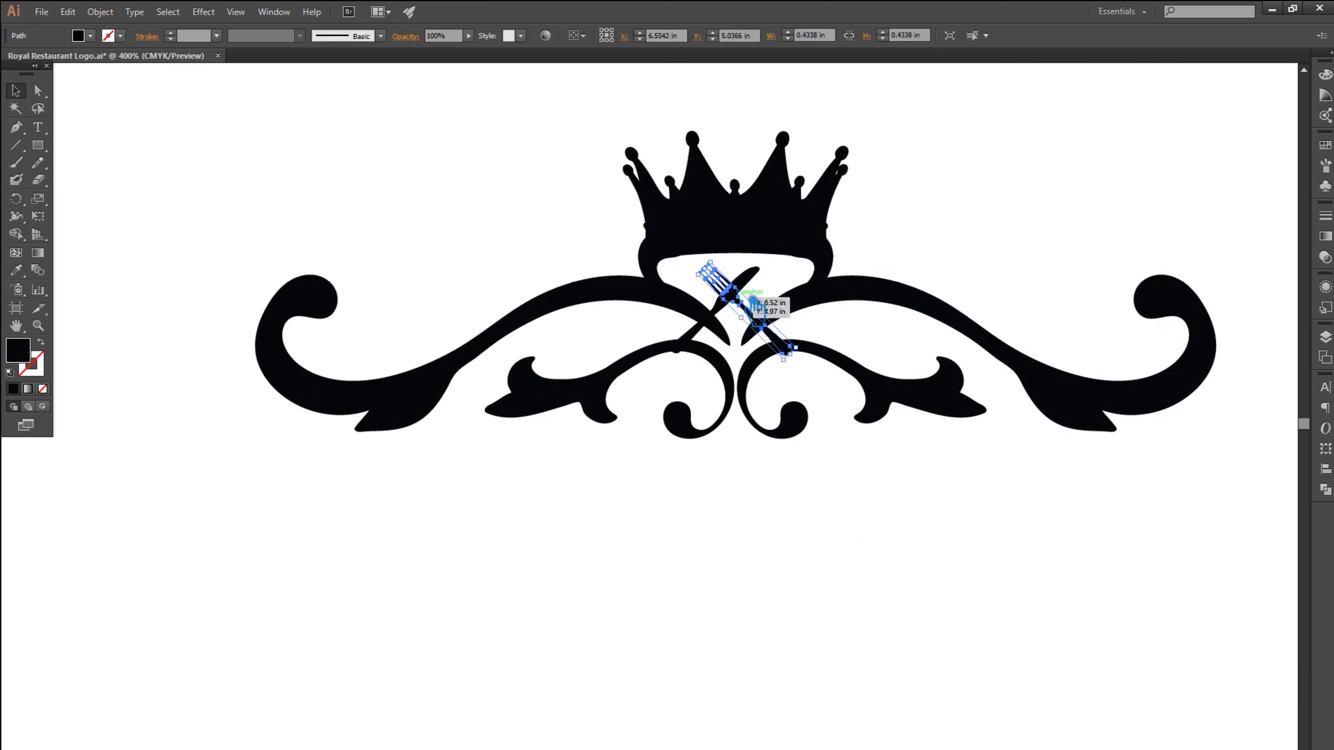
pyautogui.keyDown('shift'); pyautogui.click(683, 344); pyautogui.keyUp('shift')
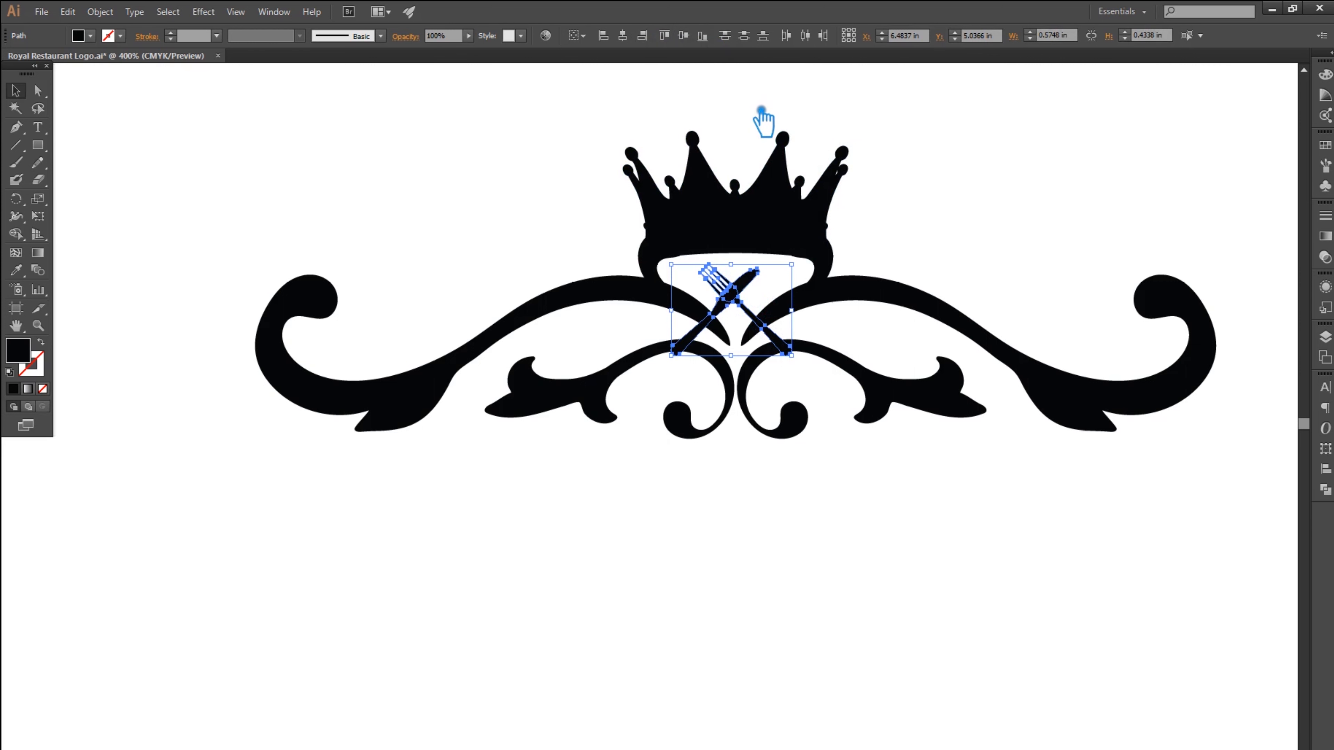
pyautogui.press('Up')
pyautogui.press('Up')
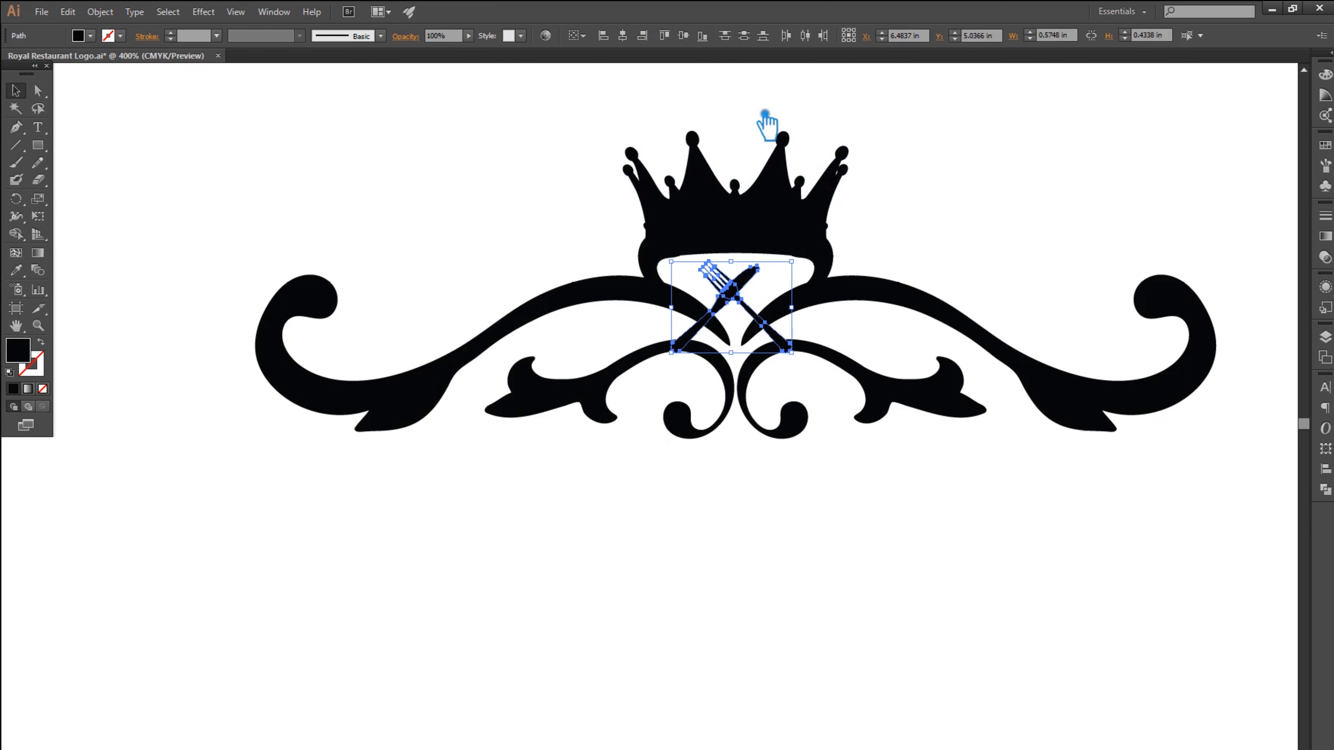
pyautogui.click(933, 223)
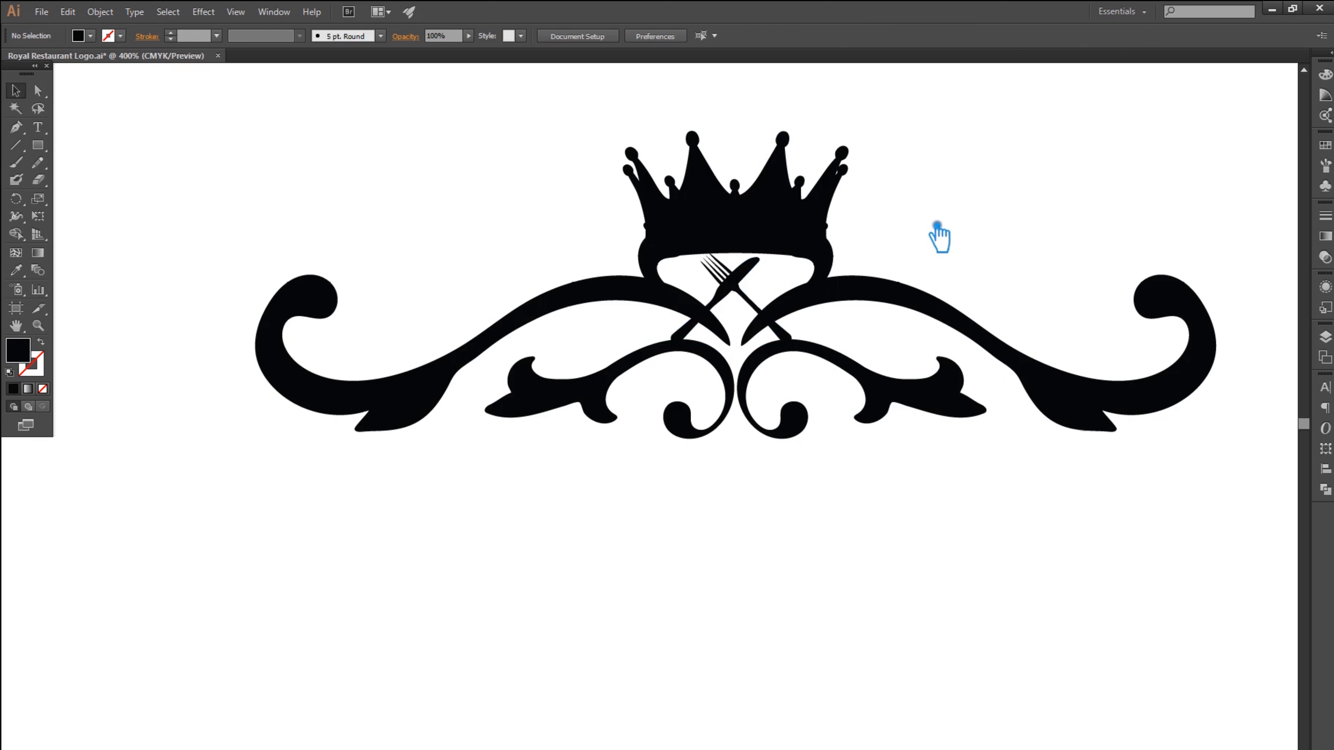
# Select the crown, its supporting curls and the flourish, and merge them into one shape with Pathfinder Unite
pyautogui.click(771, 237)
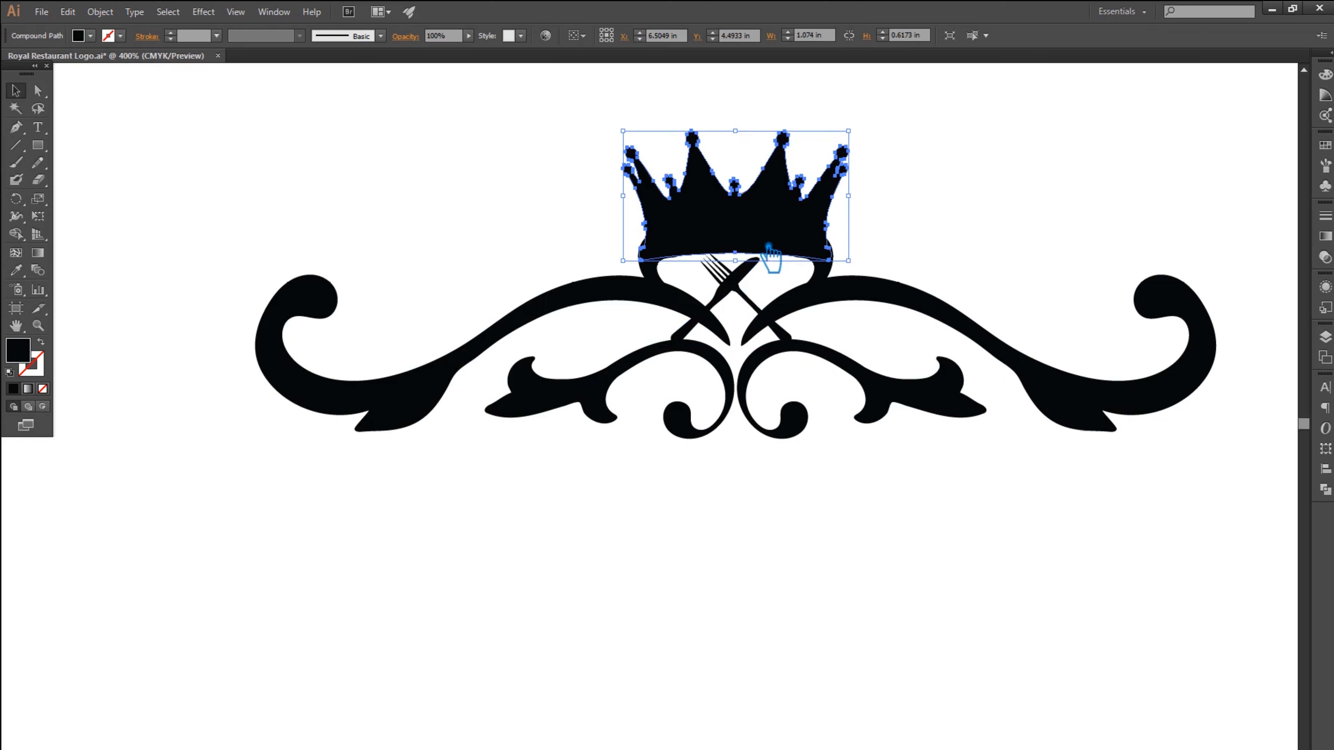
pyautogui.click(943, 221)
pyautogui.click(651, 231)
pyautogui.keyDown('shift'); pyautogui.click(851, 304); pyautogui.keyUp('shift')
pyautogui.keyDown('shift'); pyautogui.click(698, 310); pyautogui.keyUp('shift')
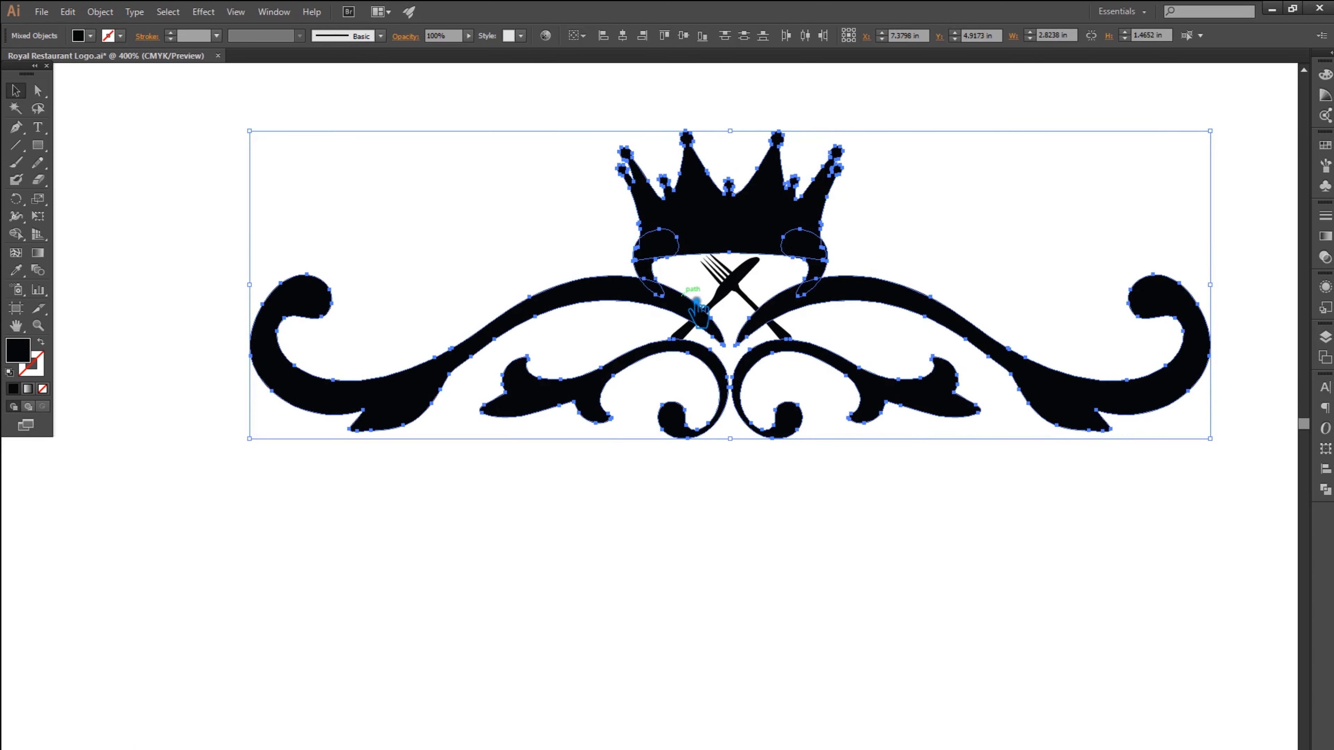
pyautogui.moveTo(823, 294); pyautogui.dragTo(904, 304)
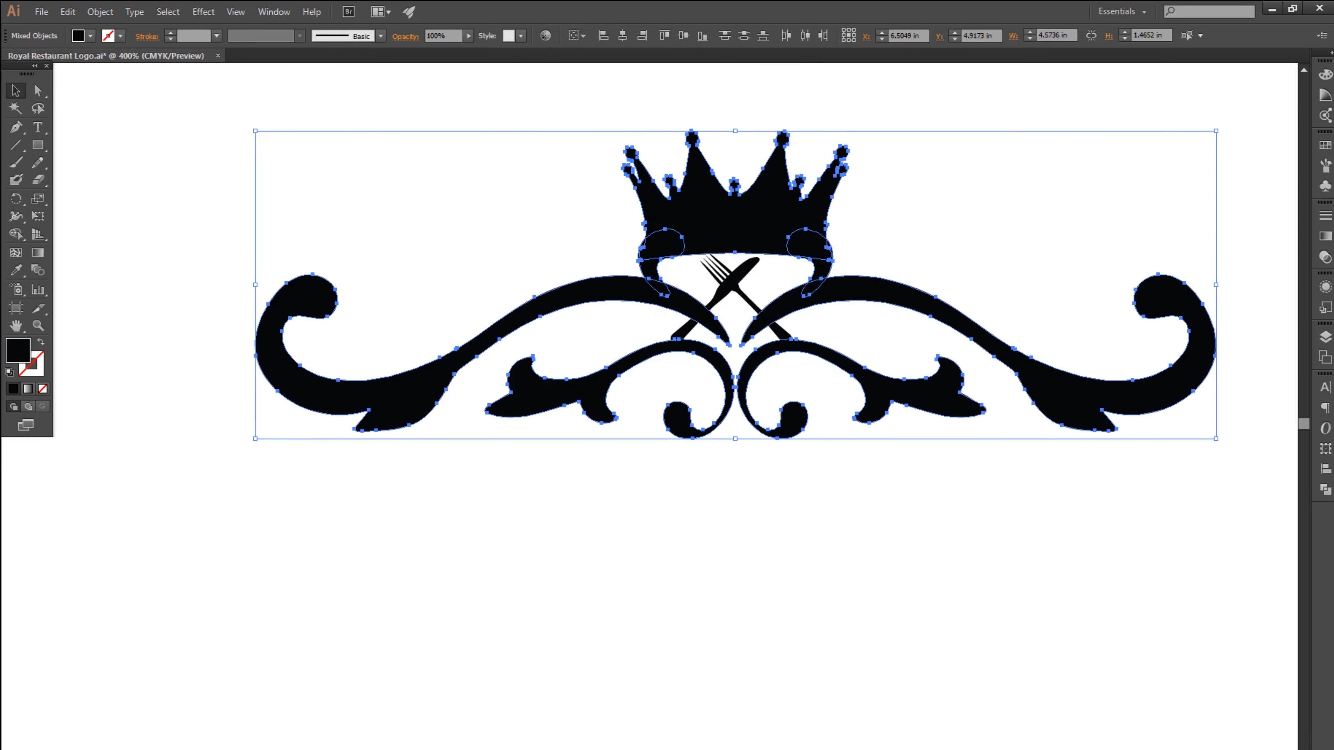
pyautogui.click(1326, 489)
pyautogui.click(1158, 410)
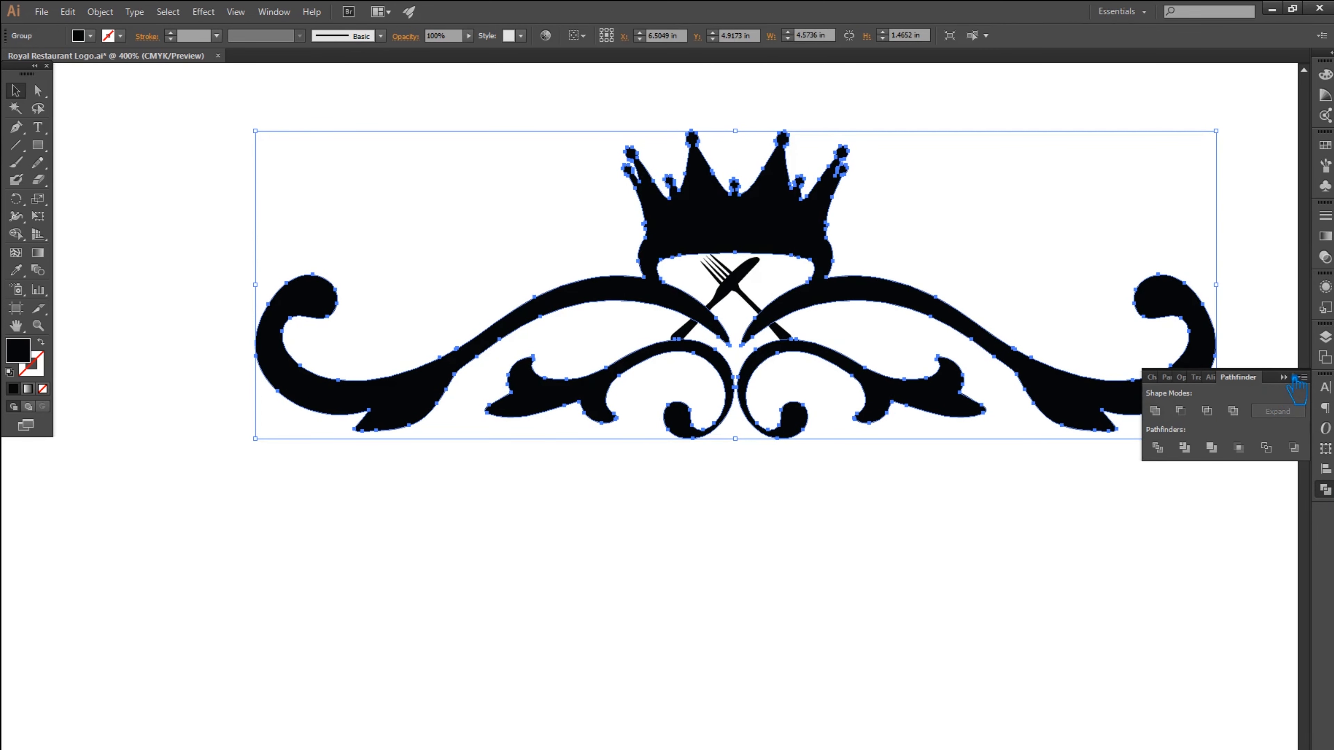
pyautogui.click(961, 465)
# Delete the surplus anchor points along the crown's lower inner edge above the cutlery, flattening that edge
pyautogui.click(698, 241)
pyautogui.scroll(2, 771, 270)
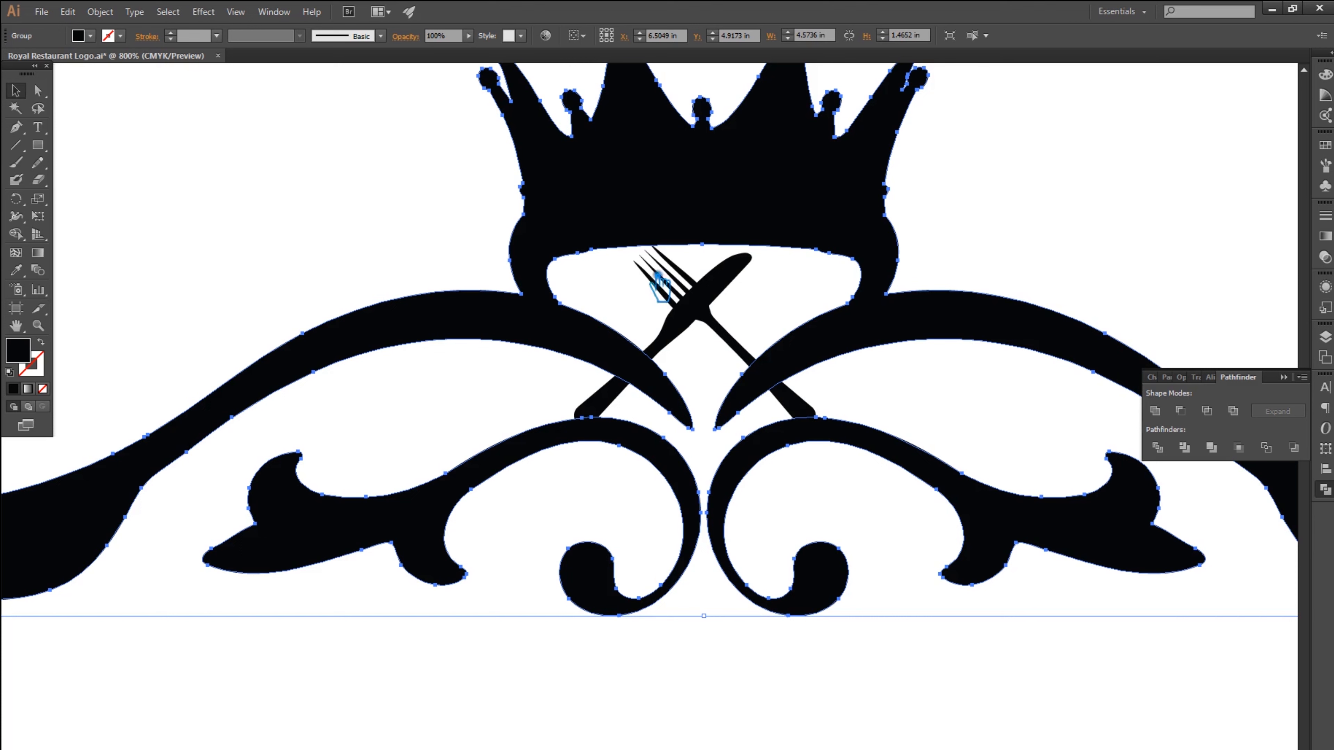
pyautogui.press('p')
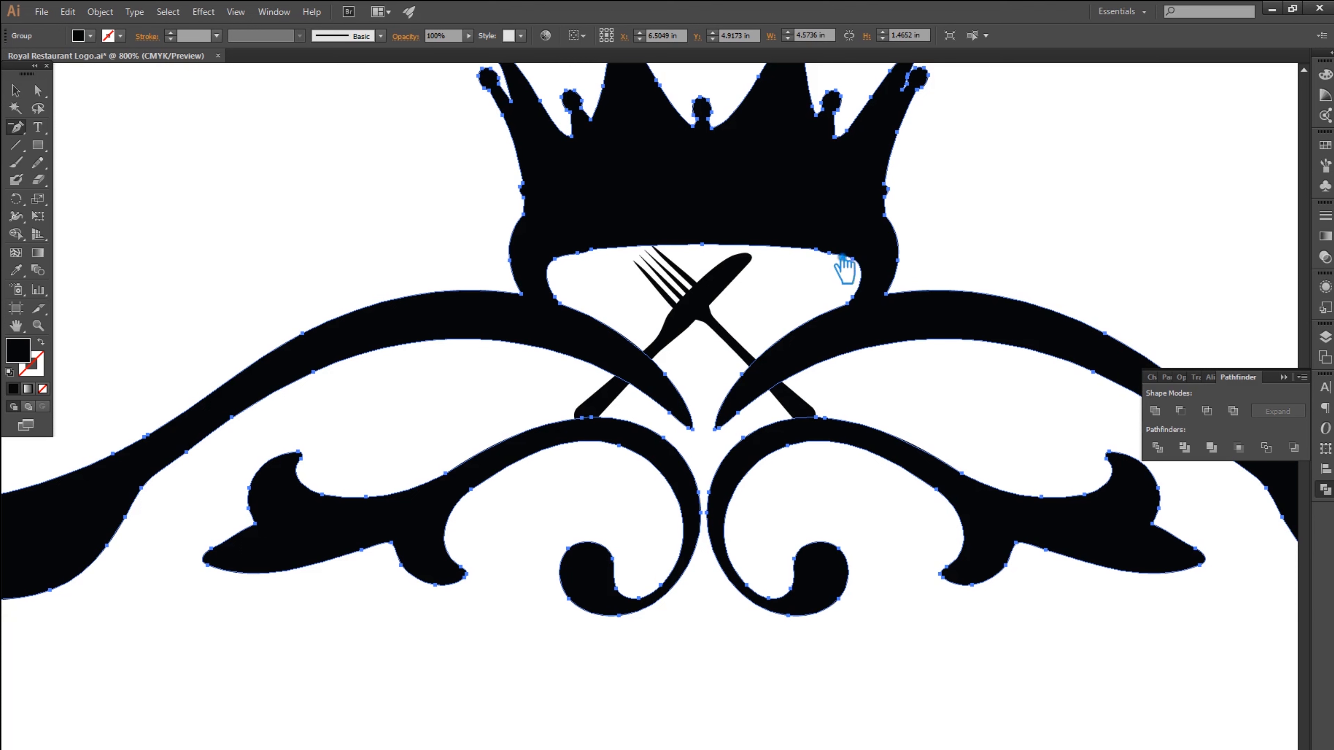
pyautogui.click(840, 262)
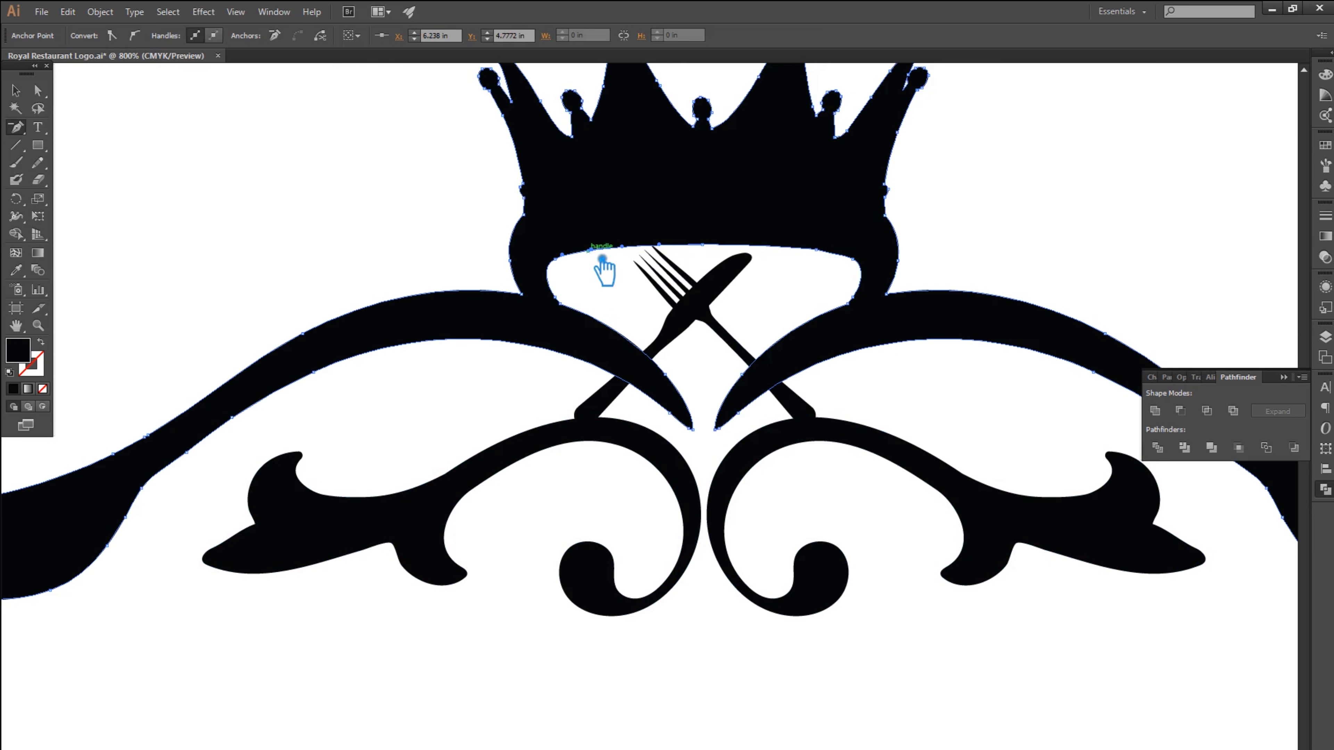
pyautogui.click(603, 258)
pyautogui.click(817, 421)
pyautogui.click(702, 245)
pyautogui.moveTo(715, 257); pyautogui.dragTo(815, 268)
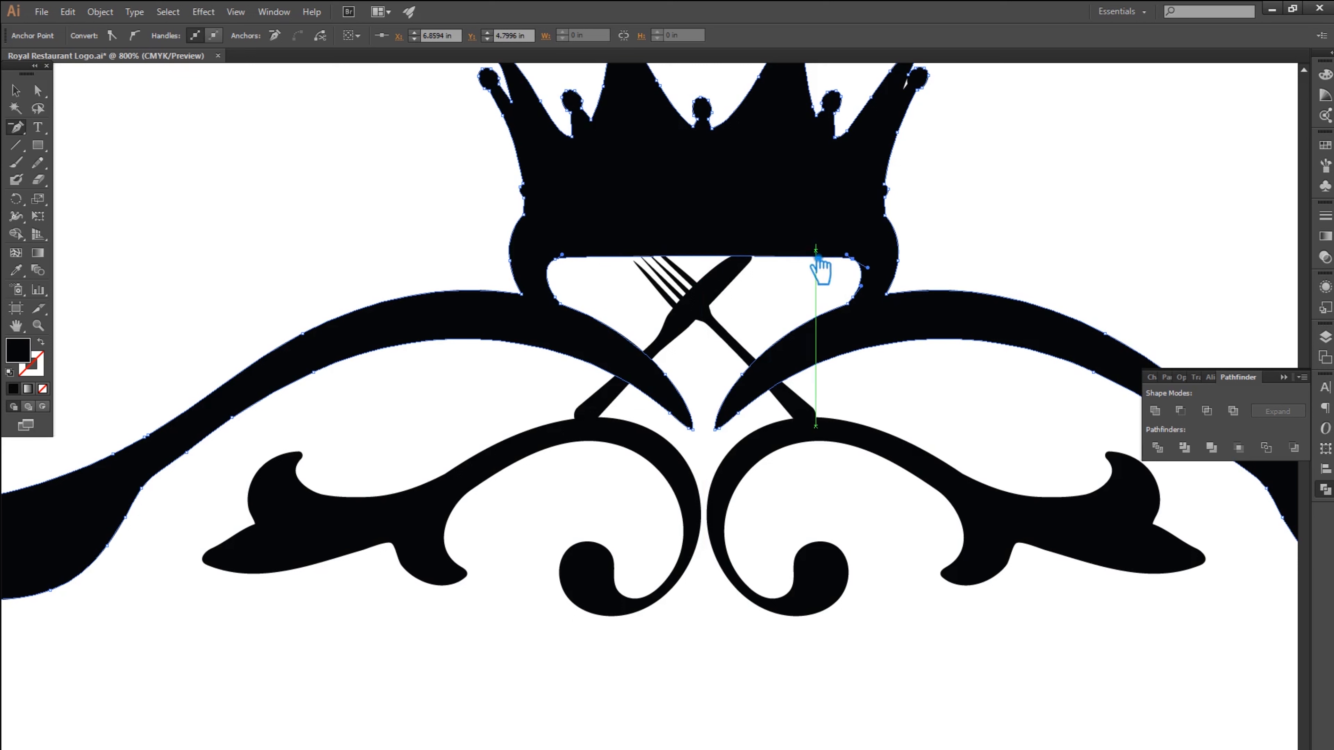
# Add a centre anchor point on the crown's lower edge and raise it to about Y 4.63 in to form an arch
pyautogui.click(714, 261)
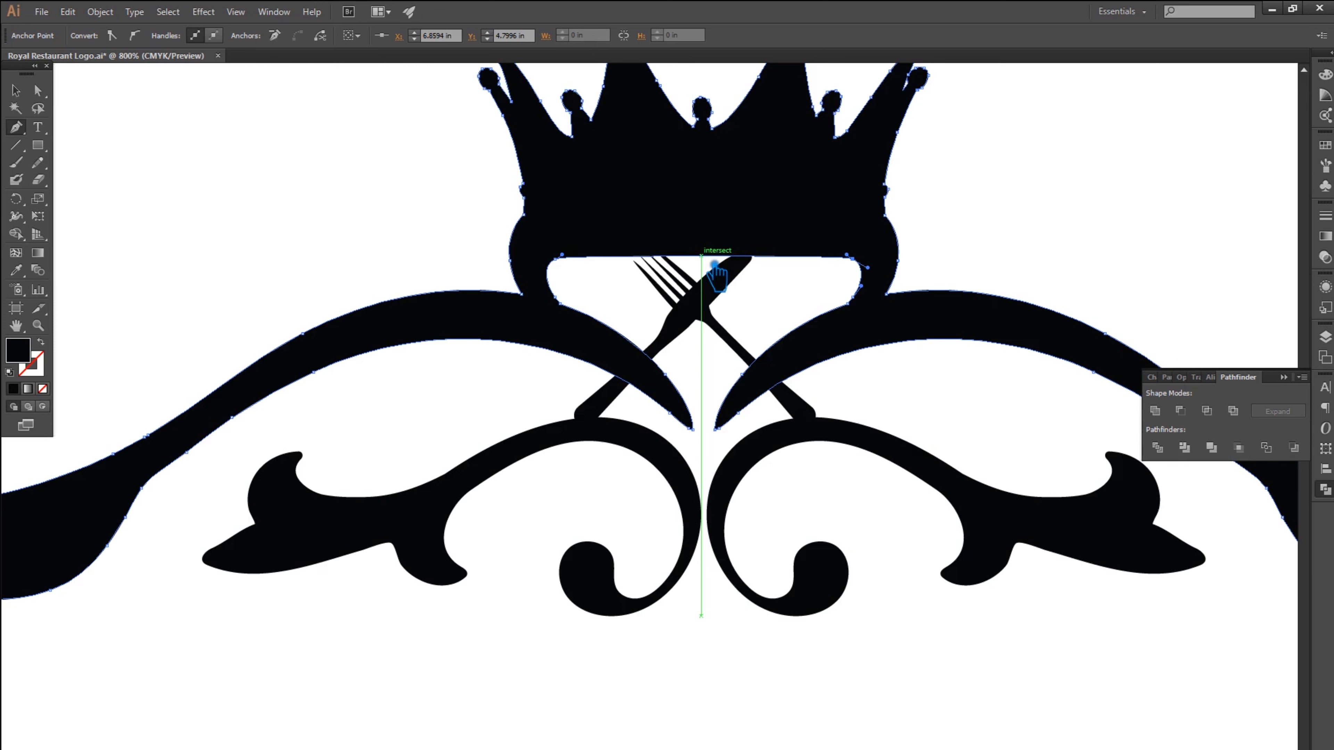
pyautogui.press('Up')
pyautogui.press('Up')
pyautogui.press('Up')
pyautogui.press('Up')
pyautogui.press('Up')
pyautogui.press('Up')
pyautogui.press('Up')
pyautogui.press('Up')
pyautogui.press('Up')
pyautogui.press('Up')
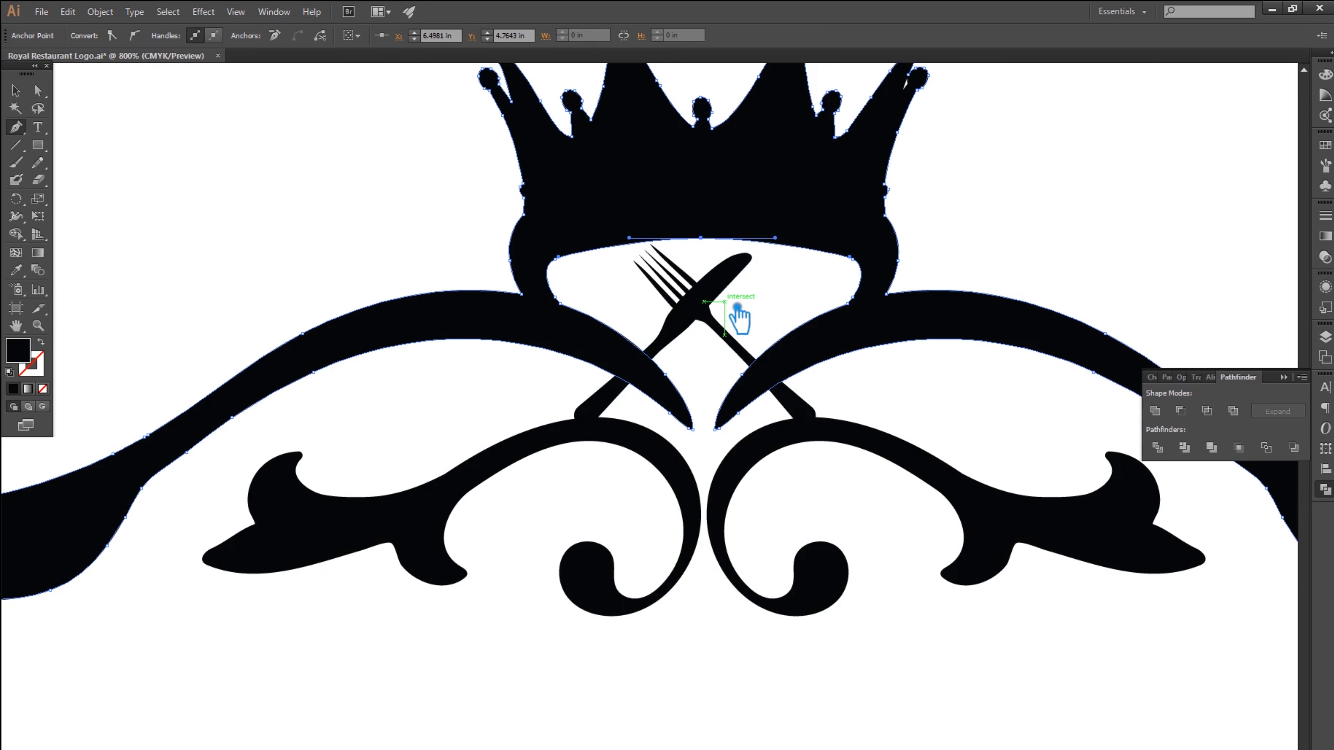
pyautogui.press('Up')
pyautogui.press('Up')
pyautogui.press('Up')
pyautogui.press('Up')
pyautogui.press('Up')
pyautogui.press('Up')
pyautogui.press('Up')
pyautogui.press('Up')
pyautogui.press('Up')
pyautogui.press('Up')
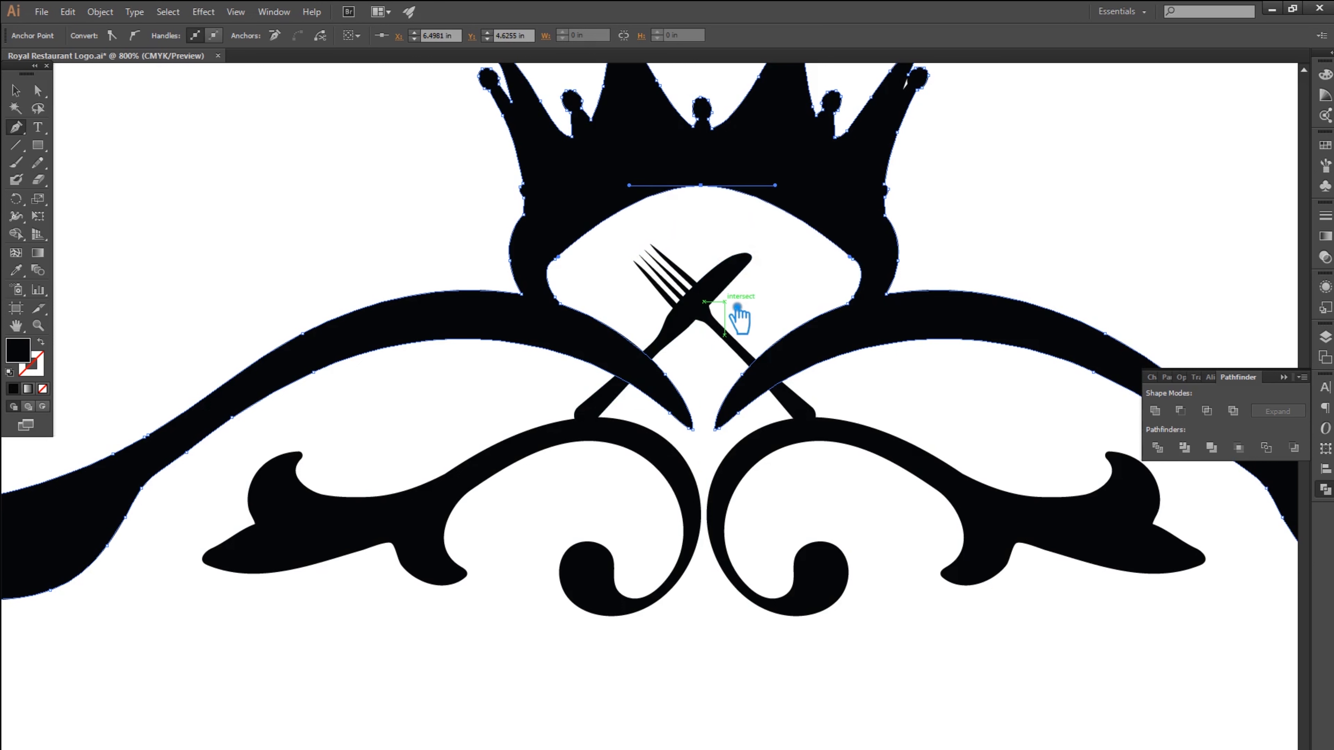
pyautogui.press('a')
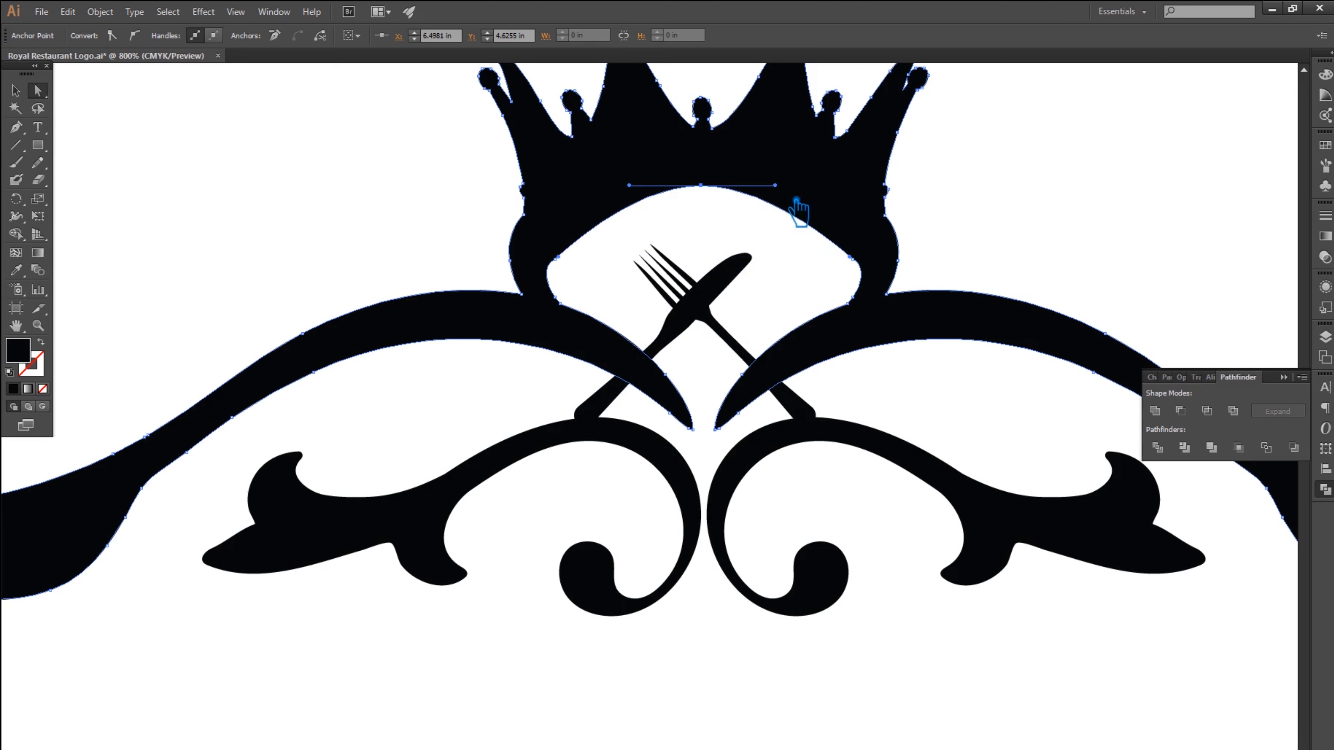
pyautogui.moveTo(790, 195); pyautogui.dragTo(868, 193)
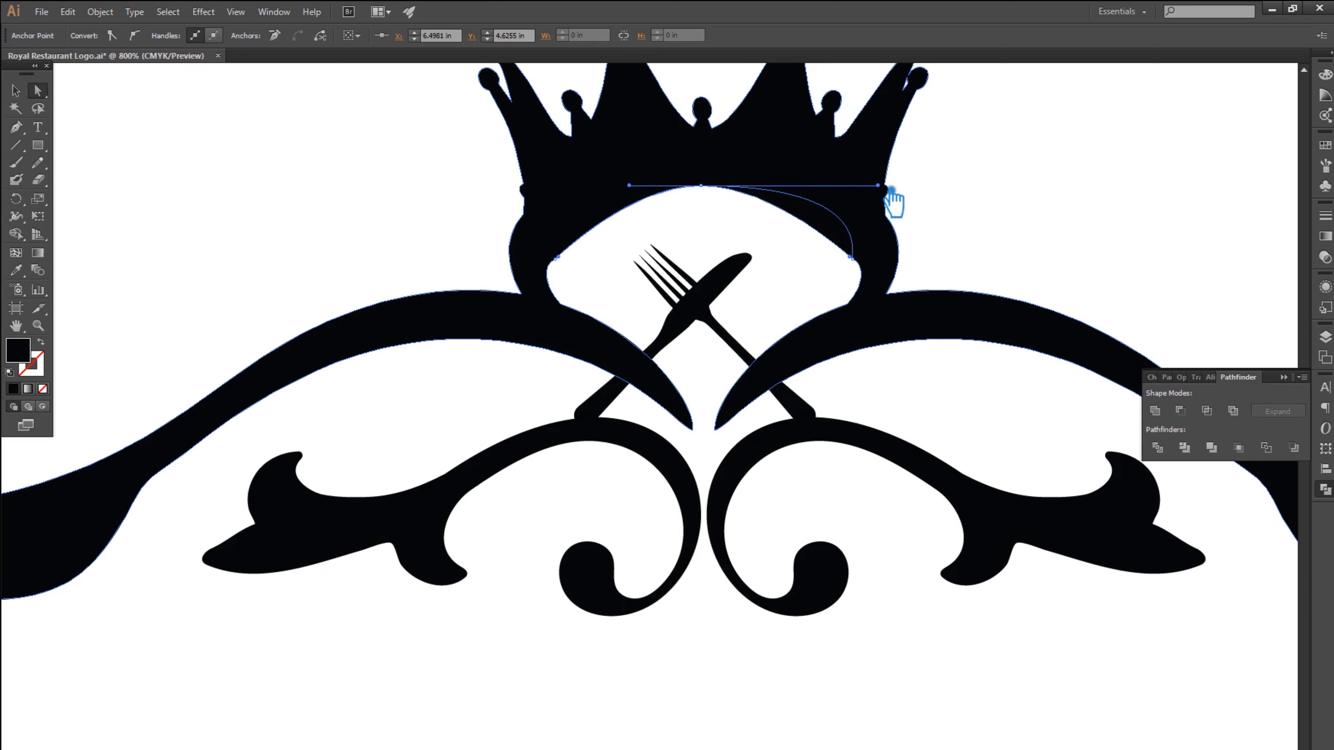
pyautogui.moveTo(891, 190); pyautogui.dragTo(893, 194)
pyautogui.hotkey('ctrl', 'z')
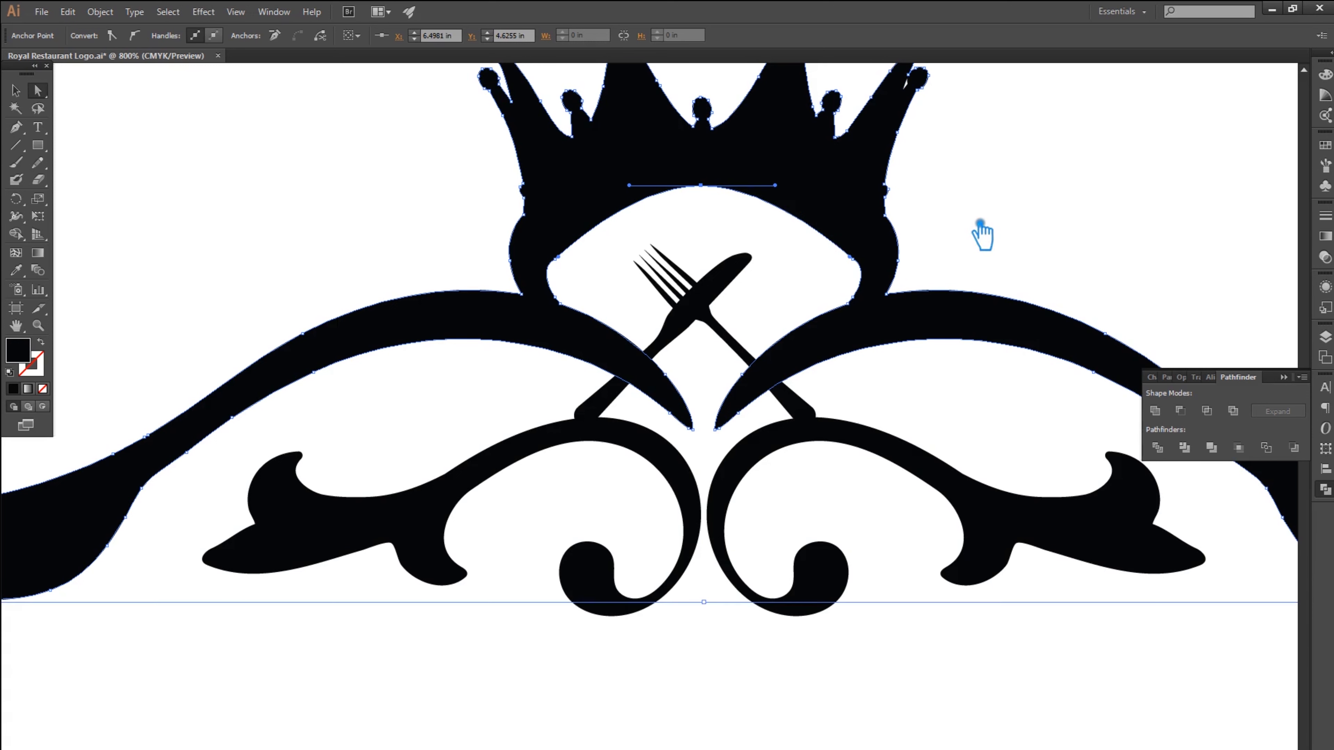
# Extend both handles of the arch's centre point to the crown's sides, and delete the anchor points at the arch's two ends
pyautogui.moveTo(790, 196); pyautogui.dragTo(900, 199)
pyautogui.moveTo(644, 194); pyautogui.dragTo(535, 196)
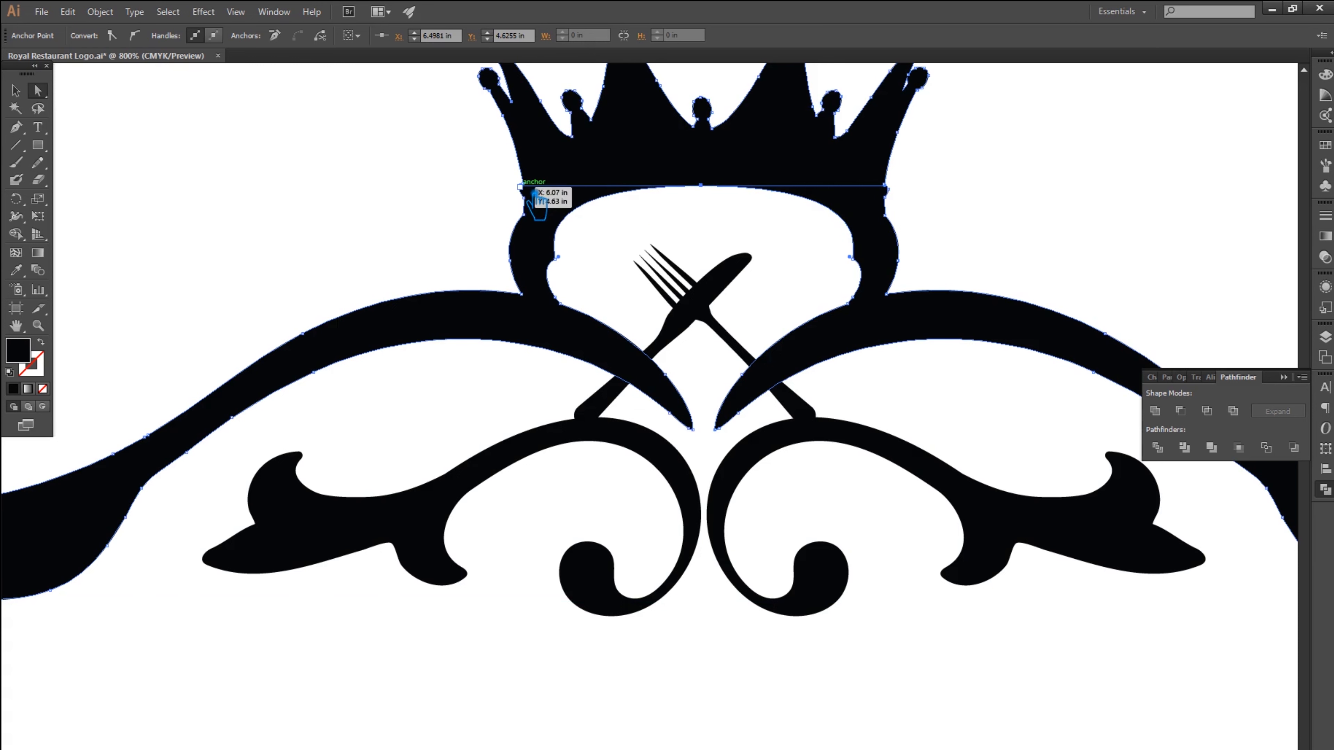
pyautogui.click(559, 258)
pyautogui.click(855, 261)
pyautogui.press('Return')
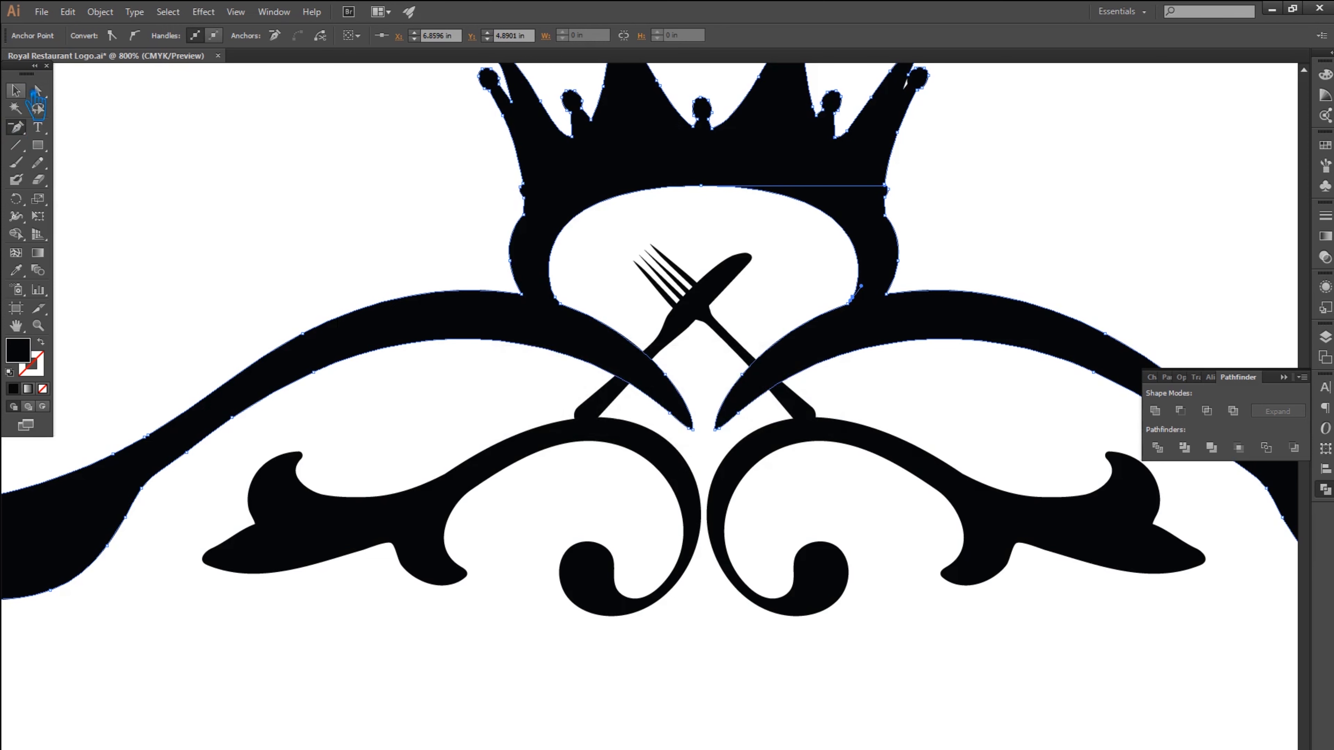
# Nudge the fork to the left until it crosses the knife near the middle of both handles
pyautogui.click(718, 311)
pyautogui.click(750, 345)
pyautogui.press('Left')
pyautogui.press('Left')
pyautogui.press('Left')
pyautogui.press('Left')
pyautogui.press('Left')
pyautogui.press('Left')
pyautogui.press('Left')
pyautogui.press('Left')
pyautogui.press('Left')
pyautogui.press('Left')
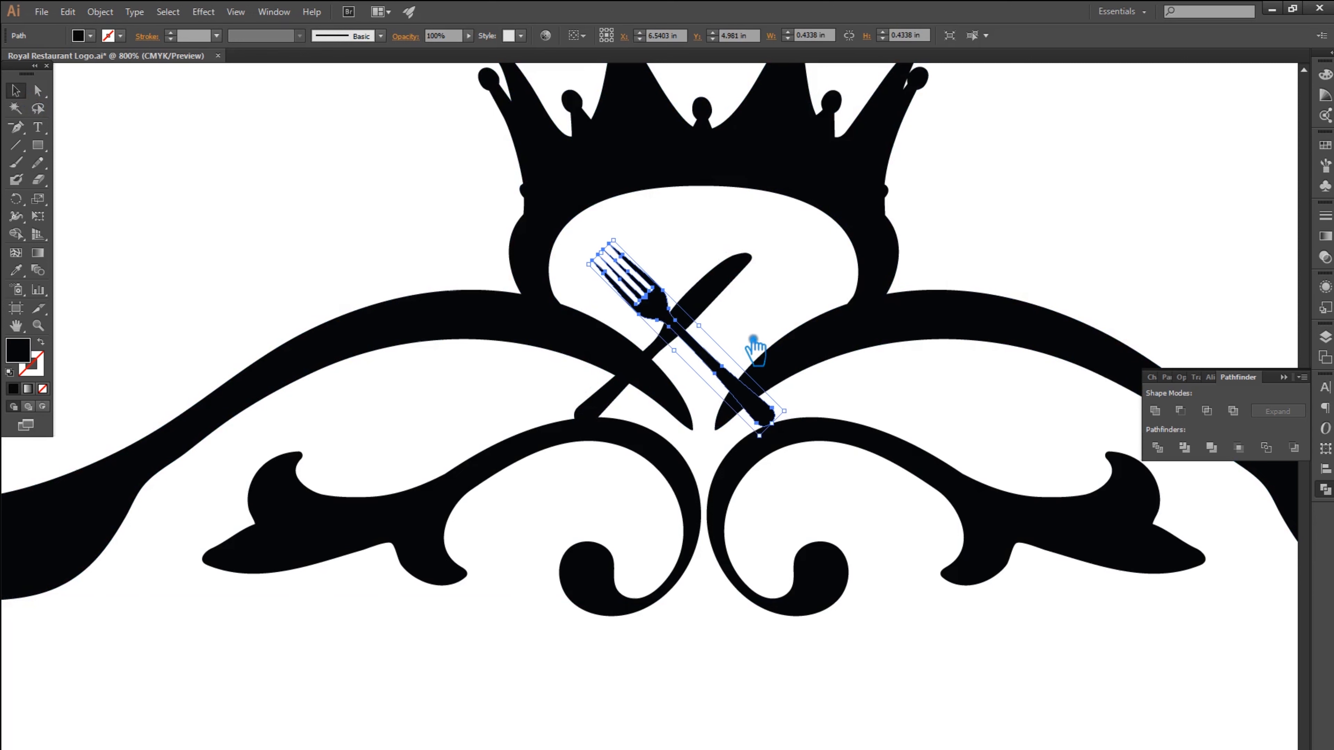
# Move the knife slightly right and align its top with the fork's top
pyautogui.keyDown('shift'); pyautogui.click(724, 298); pyautogui.keyUp('shift')
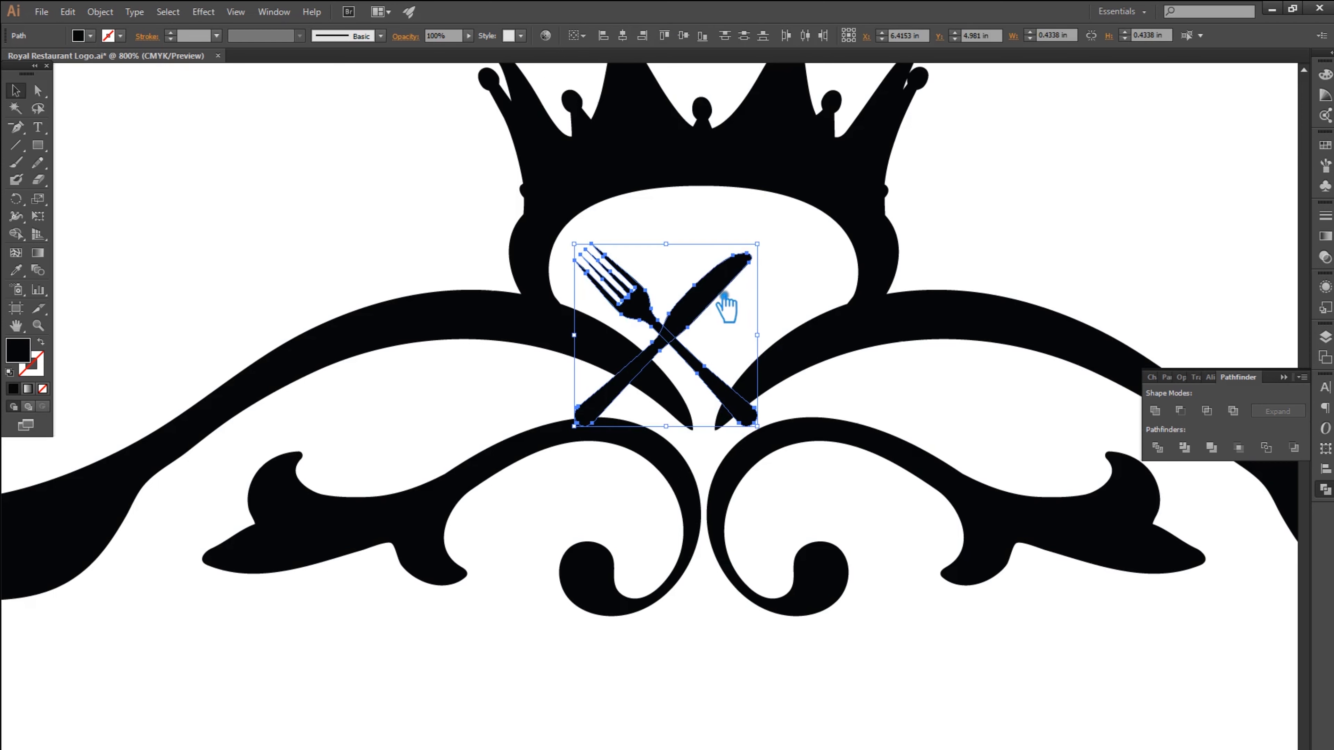
pyautogui.click(799, 296)
pyautogui.moveTo(722, 300); pyautogui.dragTo(735, 295)
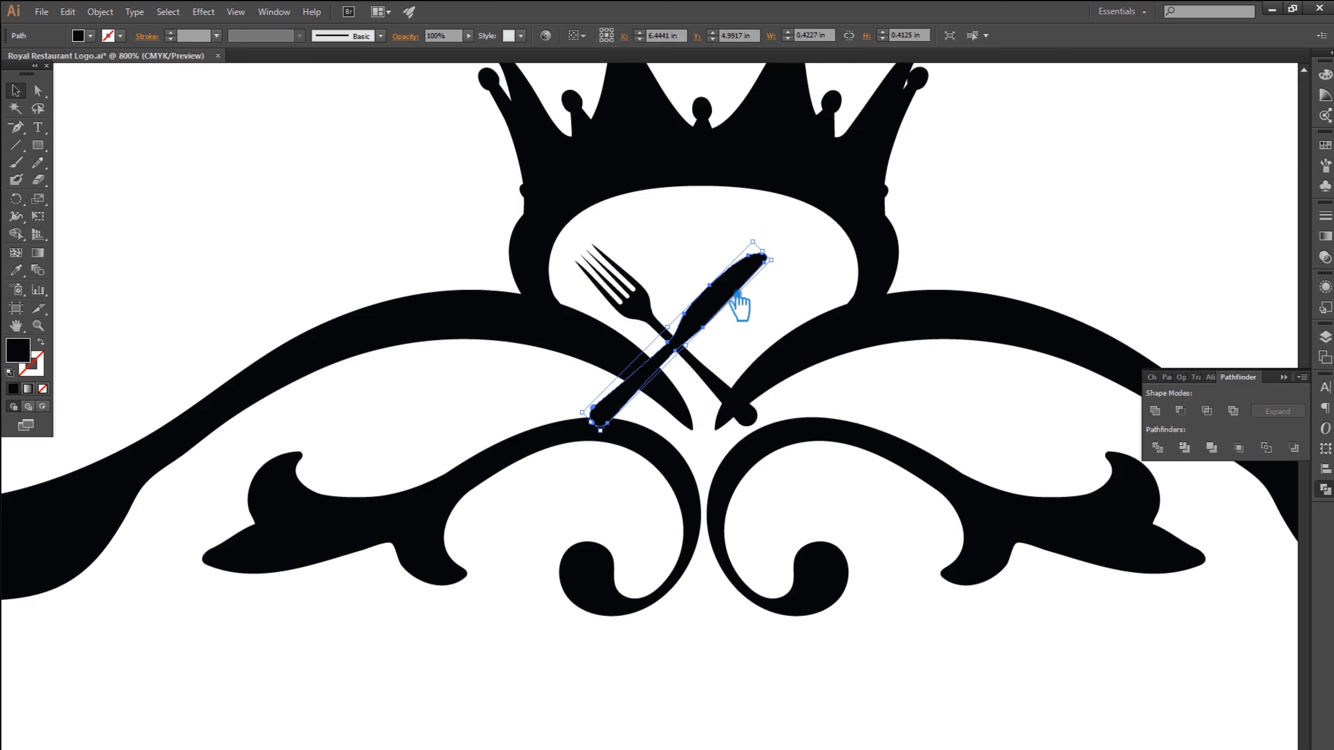
pyautogui.keyDown('shift'); pyautogui.click(633, 289); pyautogui.keyUp('shift')
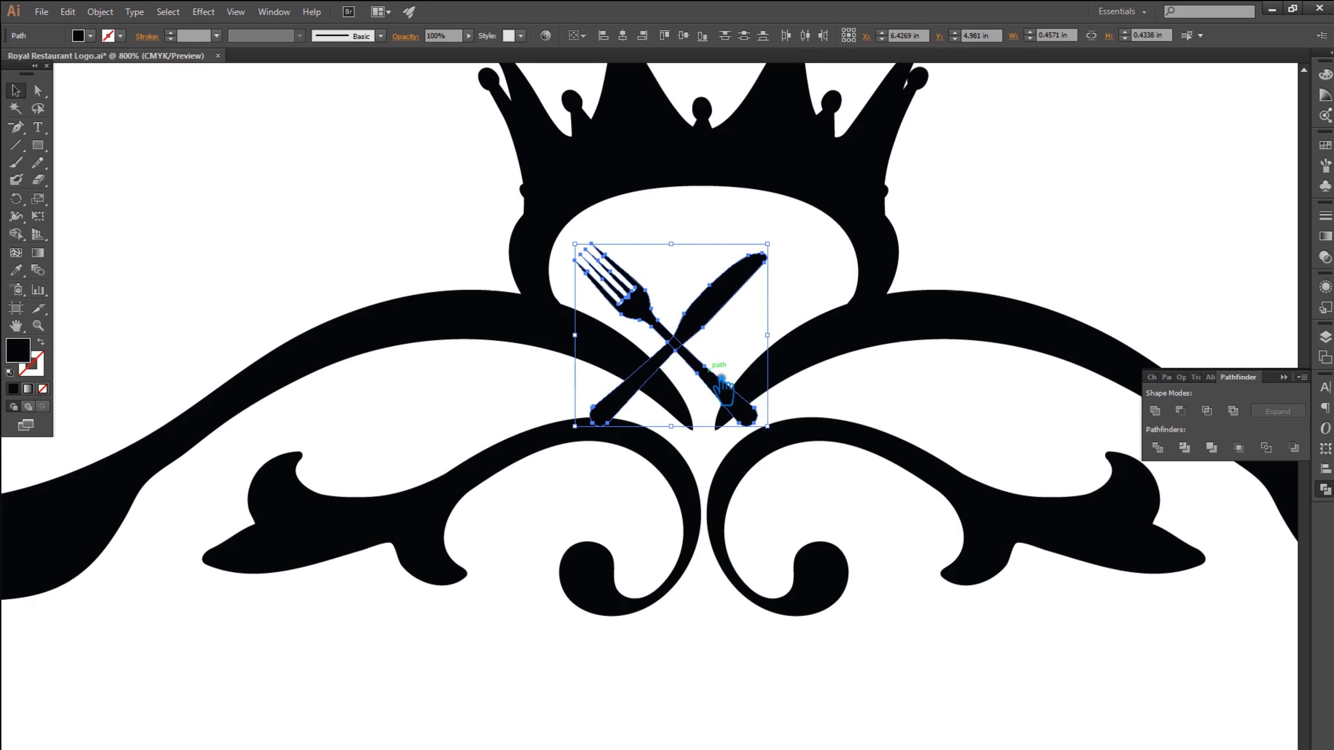
pyautogui.click(727, 34)
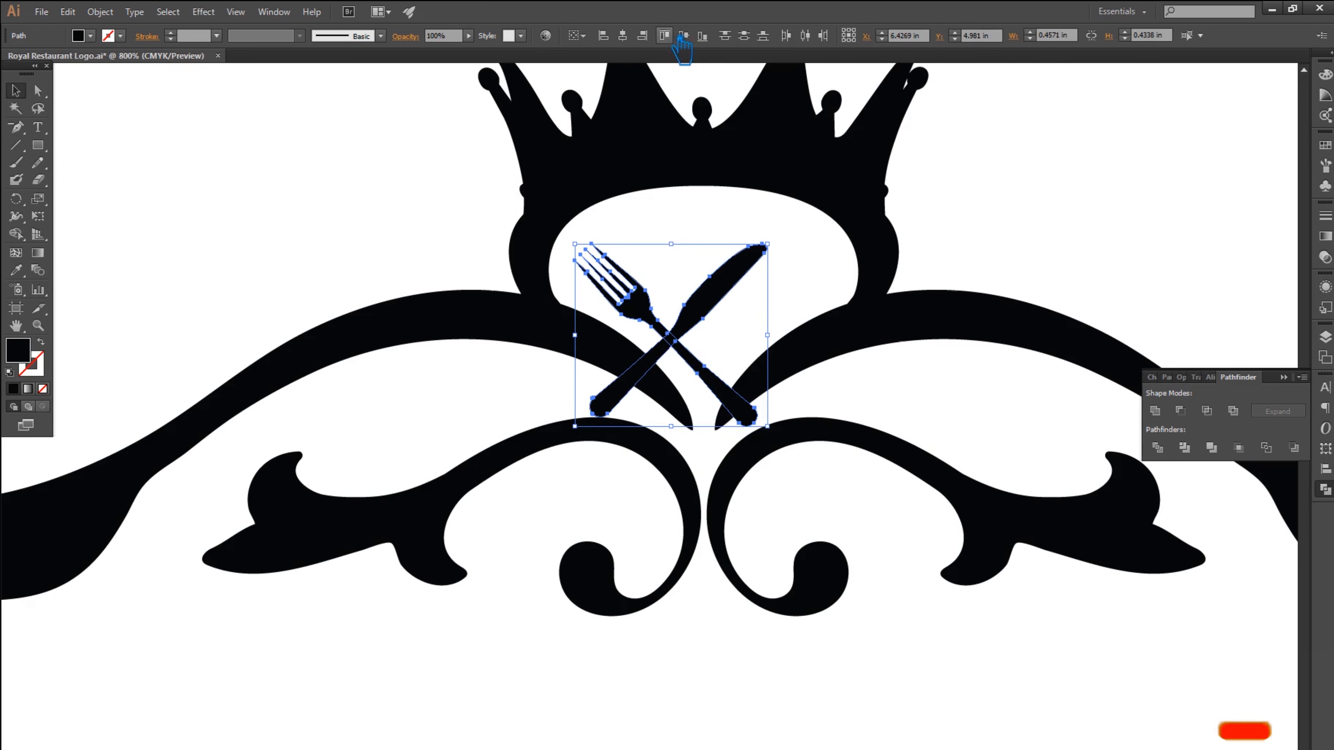
# Nudge the fork and knife right to centre them under the crown's arch at about X 6.5 in, and group them
pyautogui.press('Right')
pyautogui.press('Right')
pyautogui.press('Right')
pyautogui.press('Right')
pyautogui.press('Right')
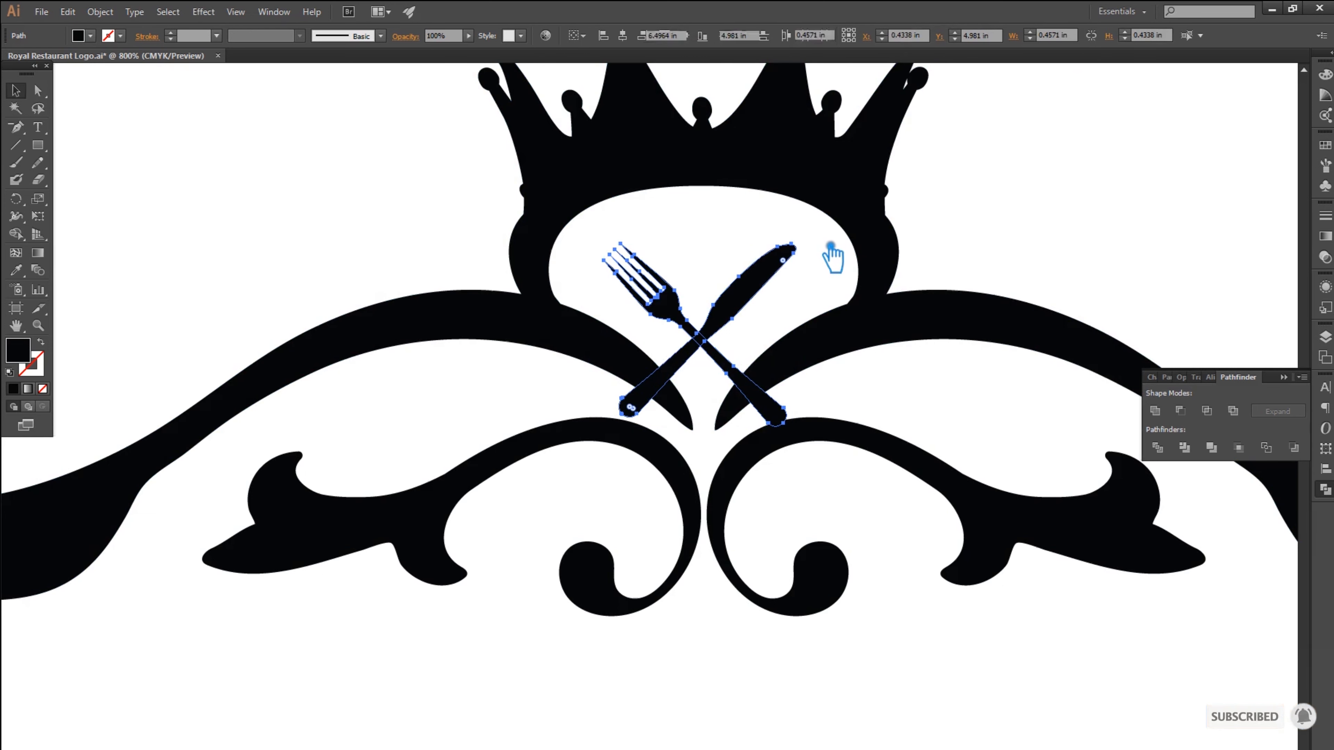
pyautogui.hotkey('ctrl', 'g')
# Enlarge the fork and knife group to about 0.57 in wide by 0.54 in high and raise it into the crown's arch
pyautogui.moveTo(796, 243); pyautogui.dragTo(837, 243)
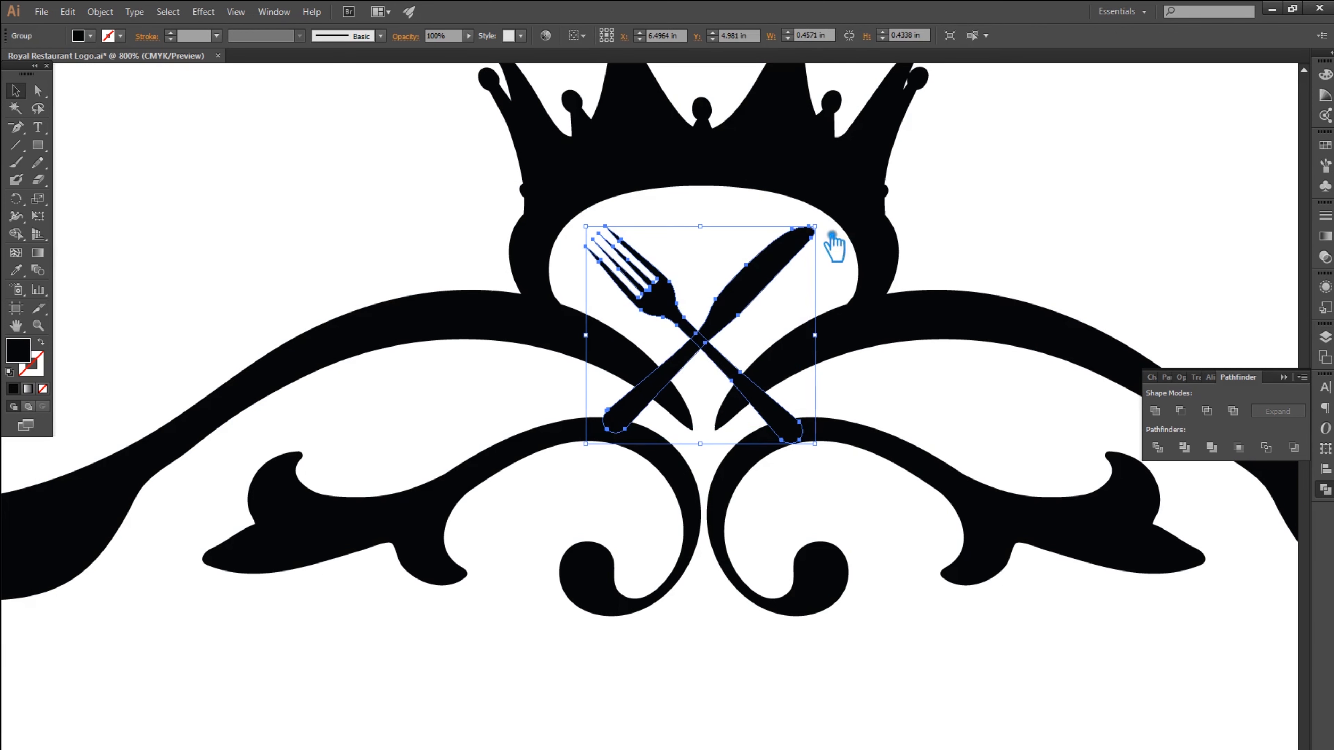
pyautogui.press('Up')
pyautogui.press('Up')
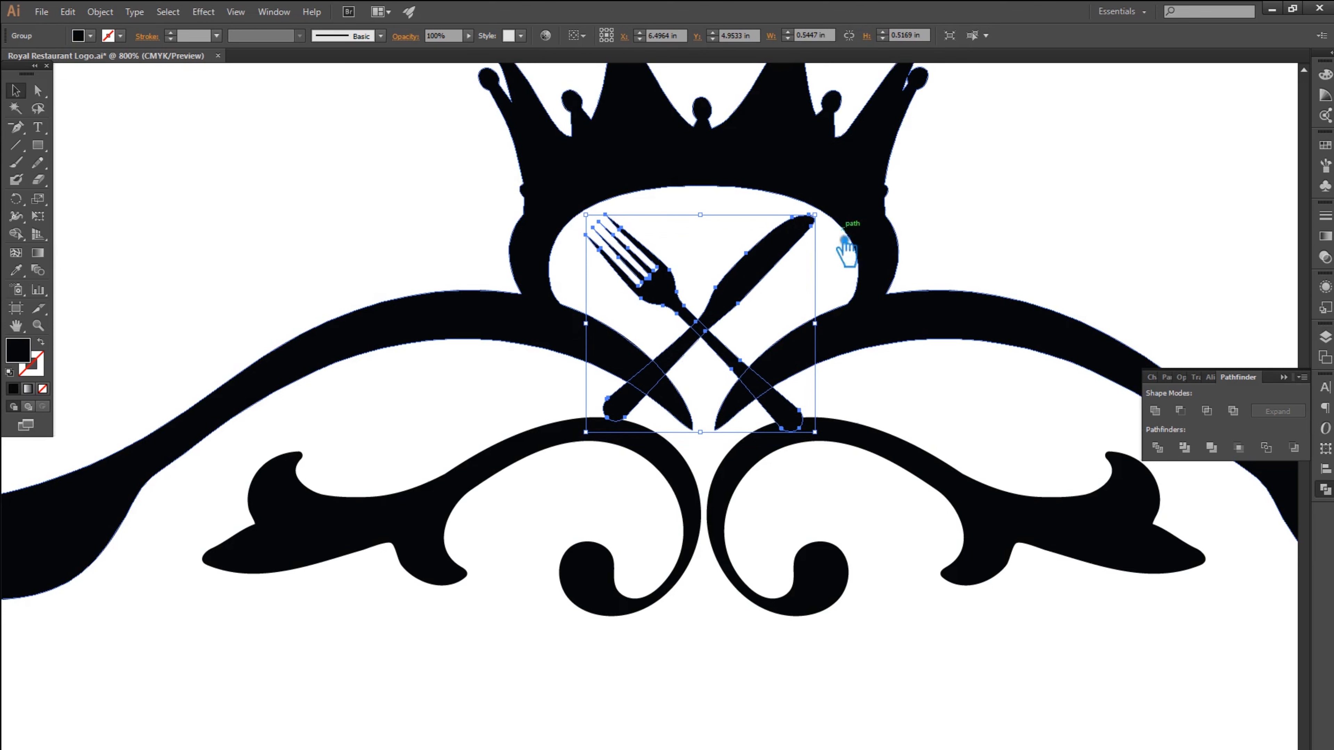
pyautogui.moveTo(828, 441); pyautogui.dragTo(834, 447)
pyautogui.scroll(-2, 1028, 231)
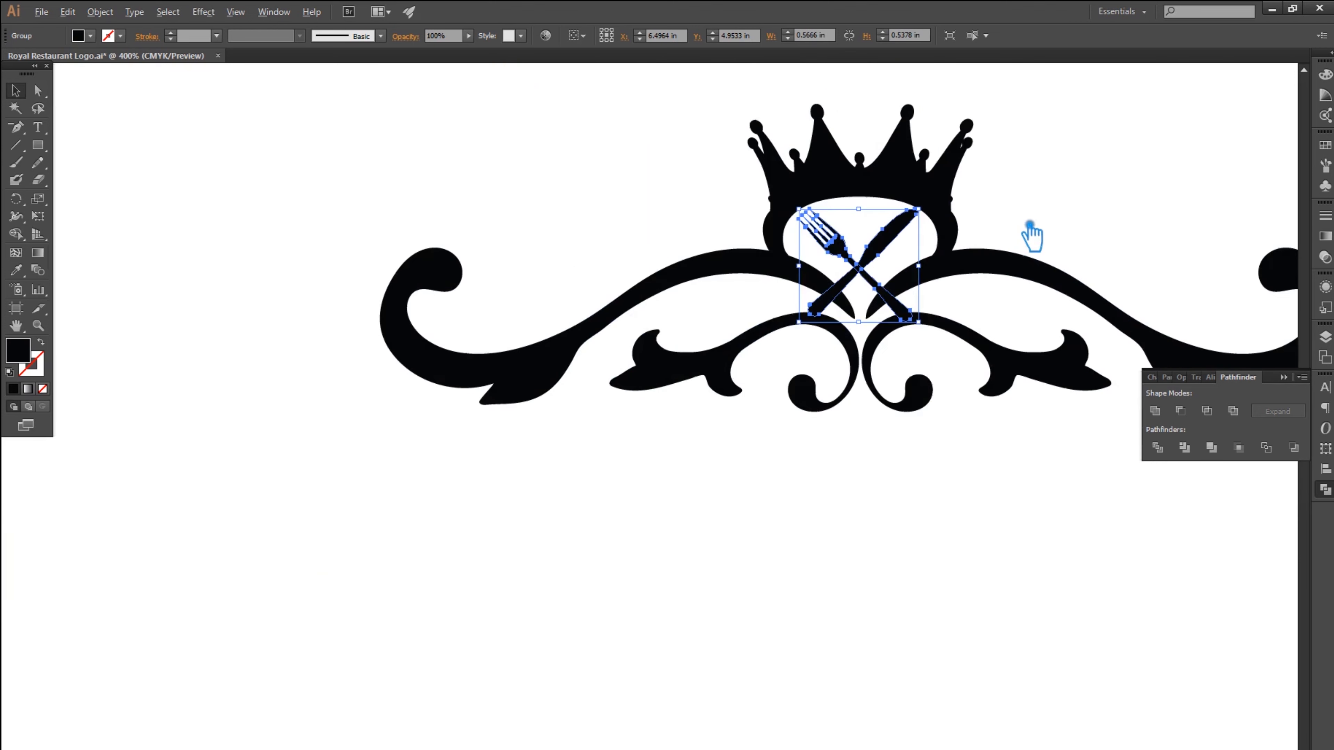
# Examine how the fork and knife group fits within the crown and flourish
pyautogui.click(1055, 211)
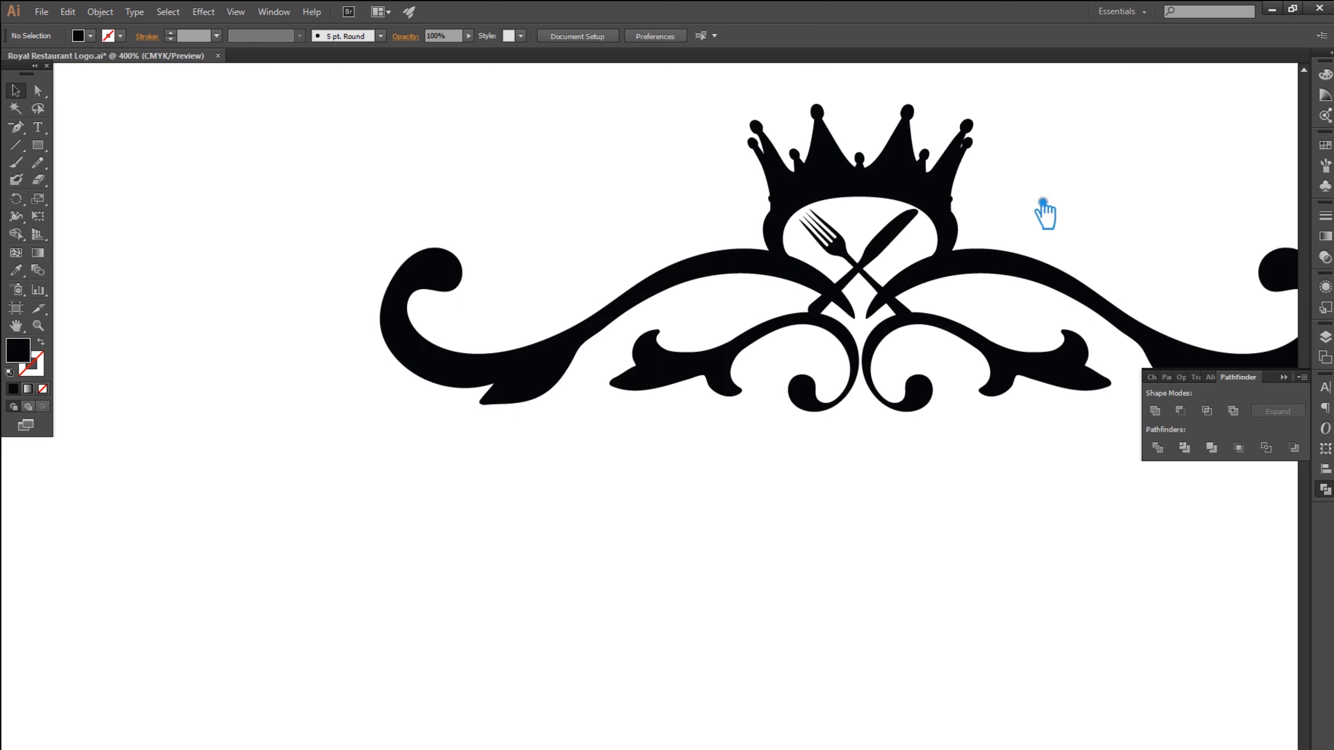
pyautogui.click(894, 255)
pyautogui.click(882, 171)
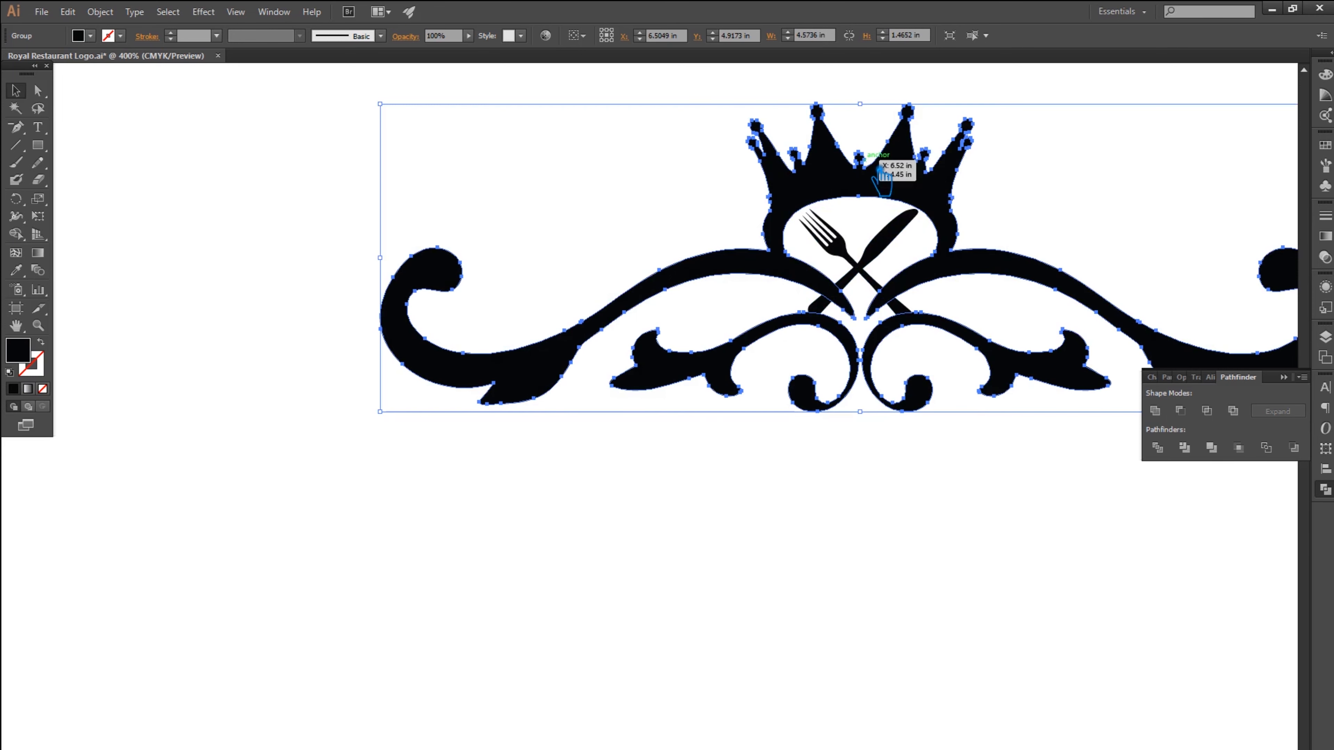
pyautogui.click(892, 255)
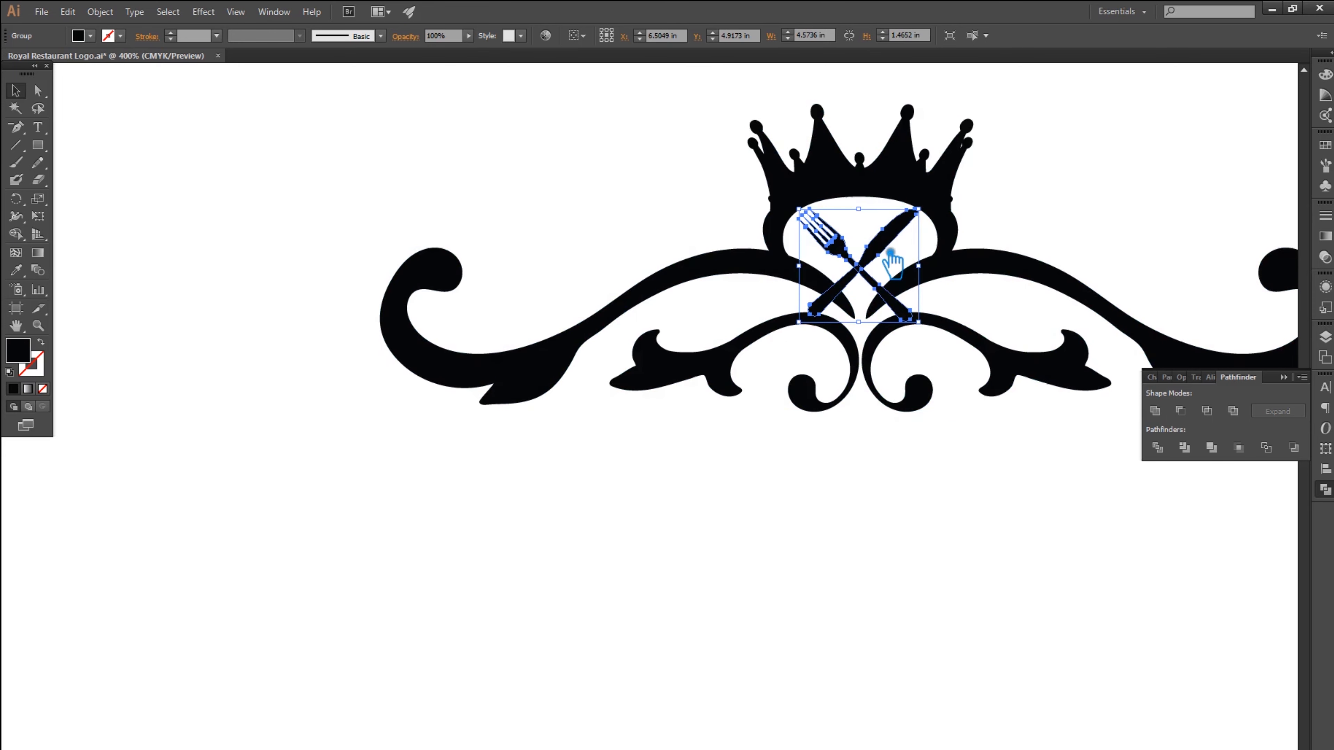
pyautogui.click(1024, 207)
pyautogui.scroll(-2, 1042, 202)
pyautogui.scroll(2, 941, 304)
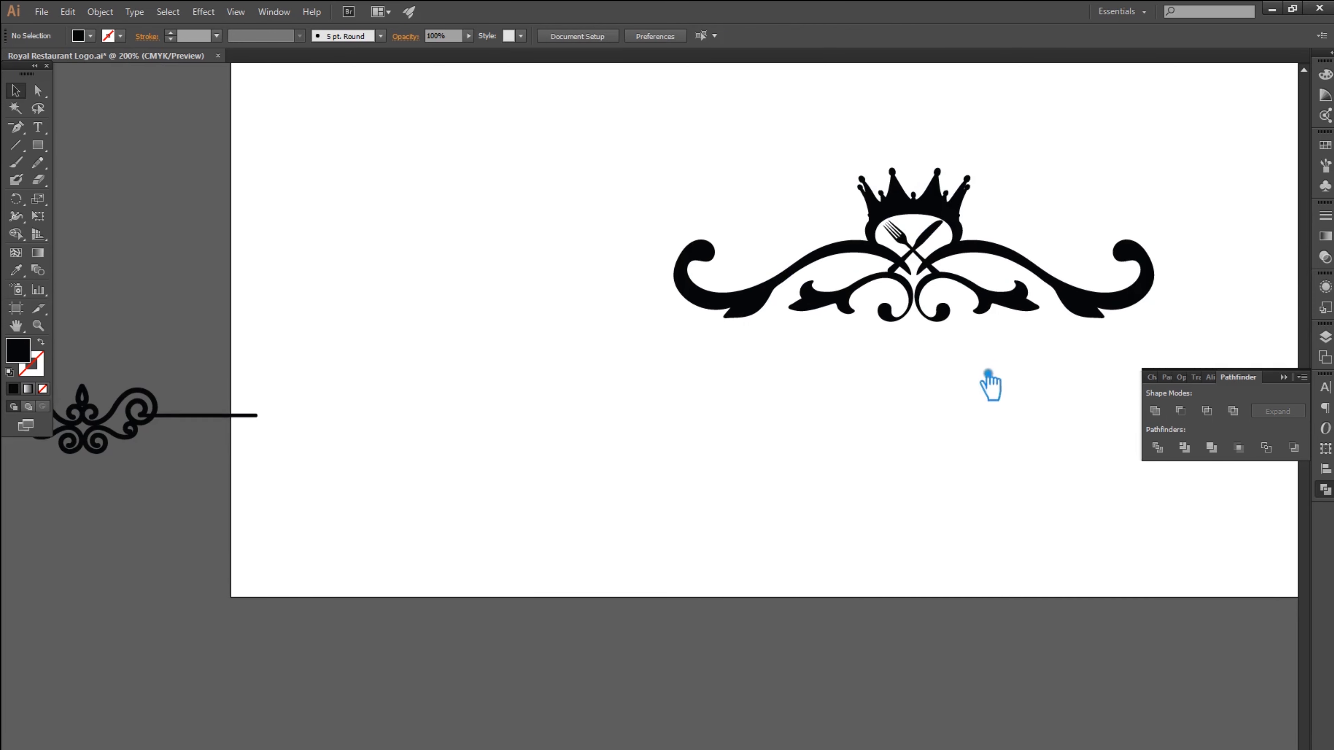
pyautogui.scroll(1, 892, 284)
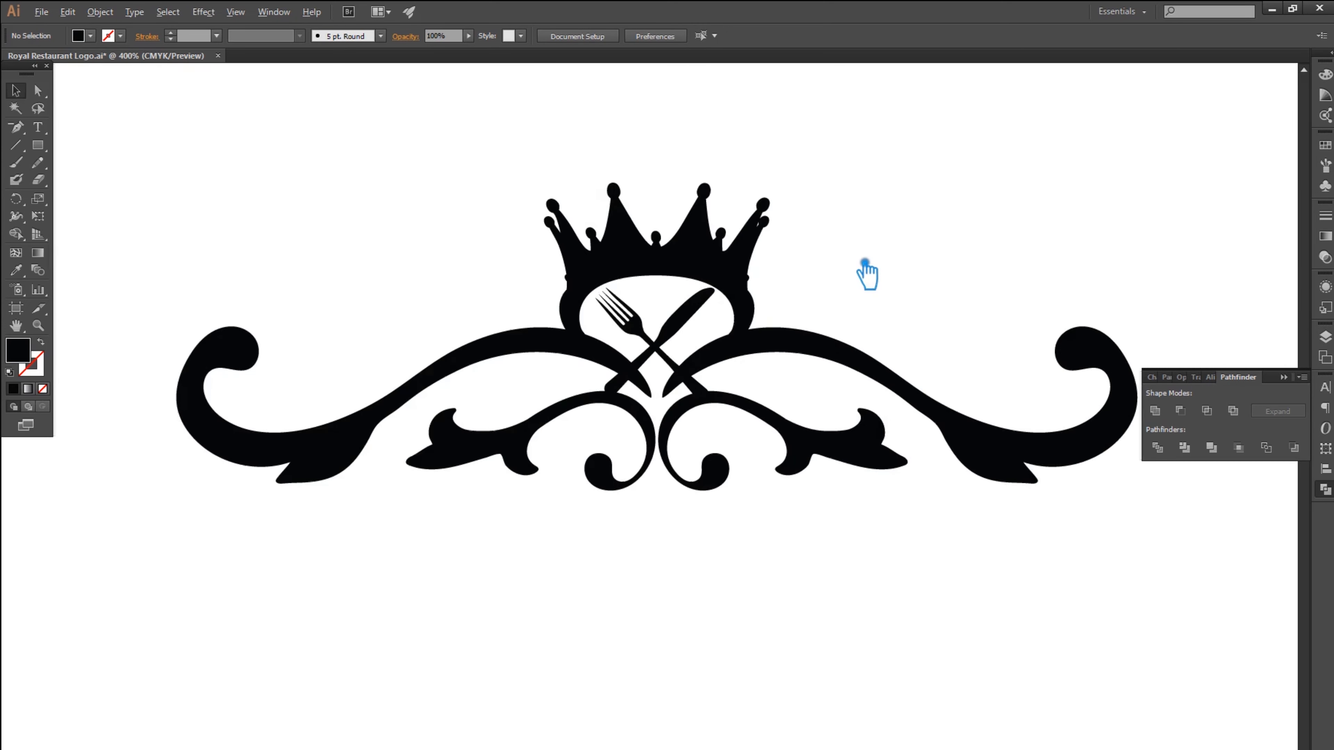
# Try to split the cutlery and the crown-flourish shape into pieces with Pathfinder Divide and ungroup the result
pyautogui.click(656, 293)
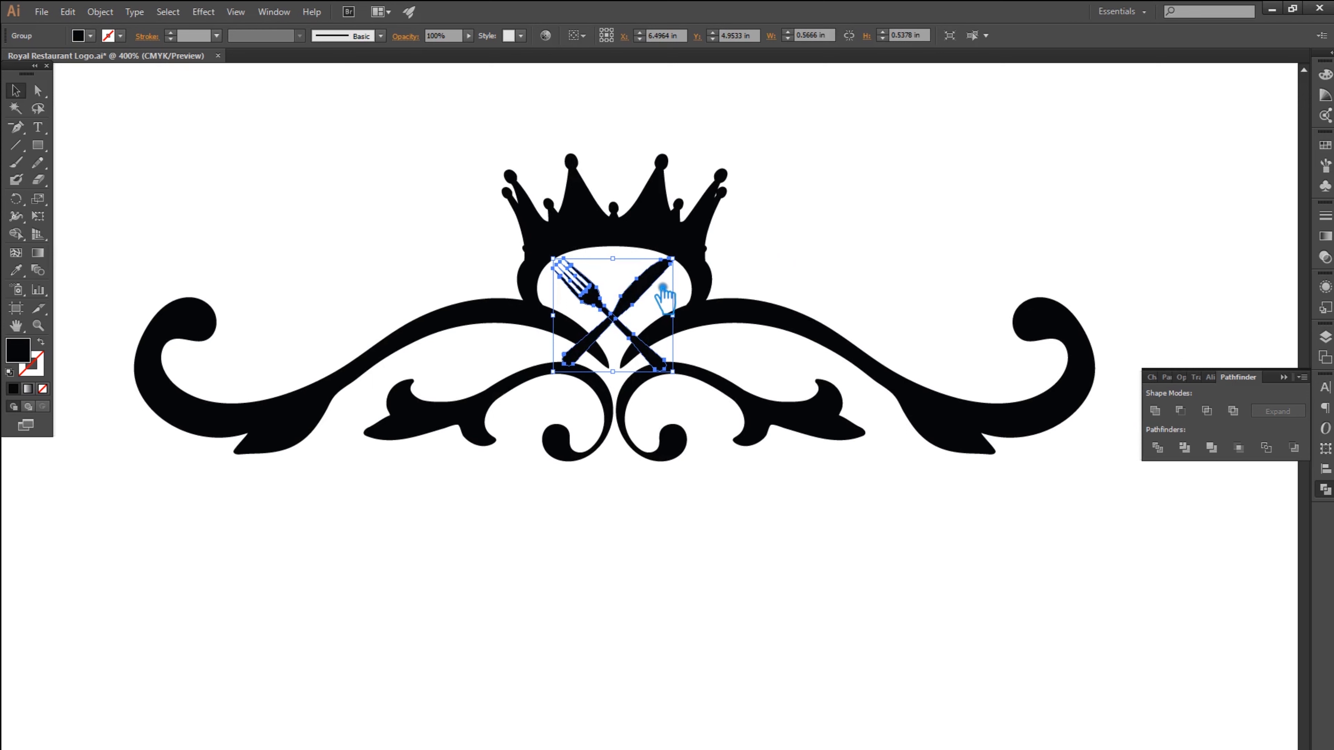
pyautogui.keyDown('shift'); pyautogui.click(744, 332); pyautogui.keyUp('shift')
pyautogui.click(1163, 450)
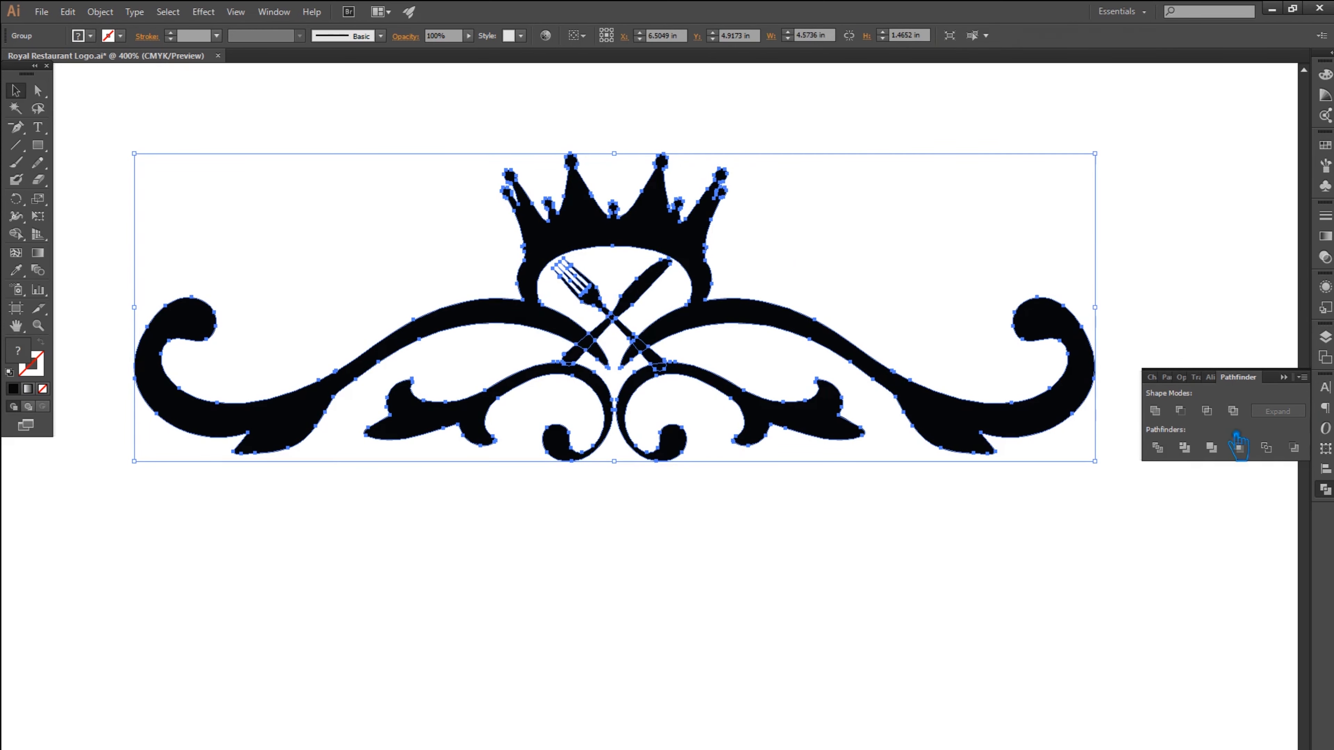
pyautogui.click(842, 539)
pyautogui.click(638, 346)
pyautogui.rightClick(610, 307)
pyautogui.click(673, 394)
pyautogui.click(681, 517)
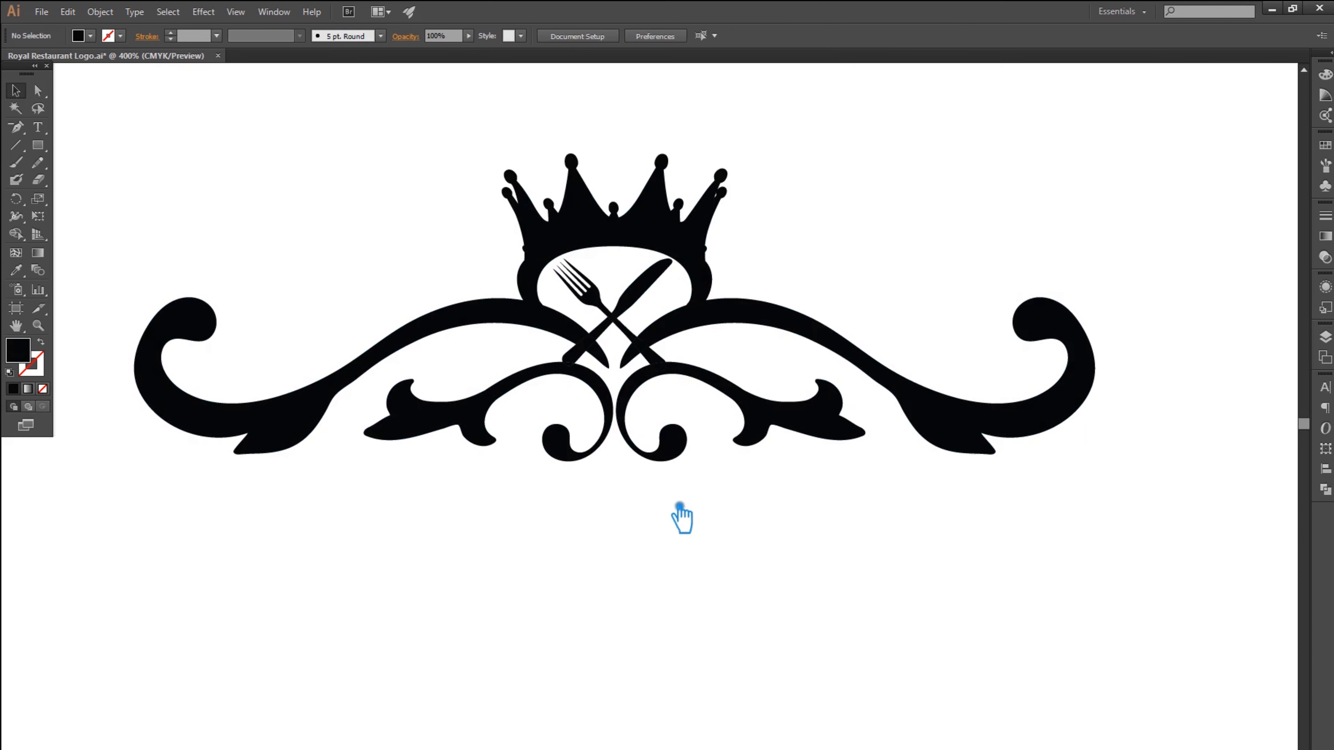
# Undo the ungrouping and the division of the cutlery and crown-flourish shape
pyautogui.hotkey('ctrl', 'z')
pyautogui.hotkey('ctrl', 'z')
pyautogui.hotkey('ctrl', 'z')
pyautogui.hotkey('ctrl', 'z')
pyautogui.hotkey('ctrl', 'z')
pyautogui.hotkey('ctrl', 'z')
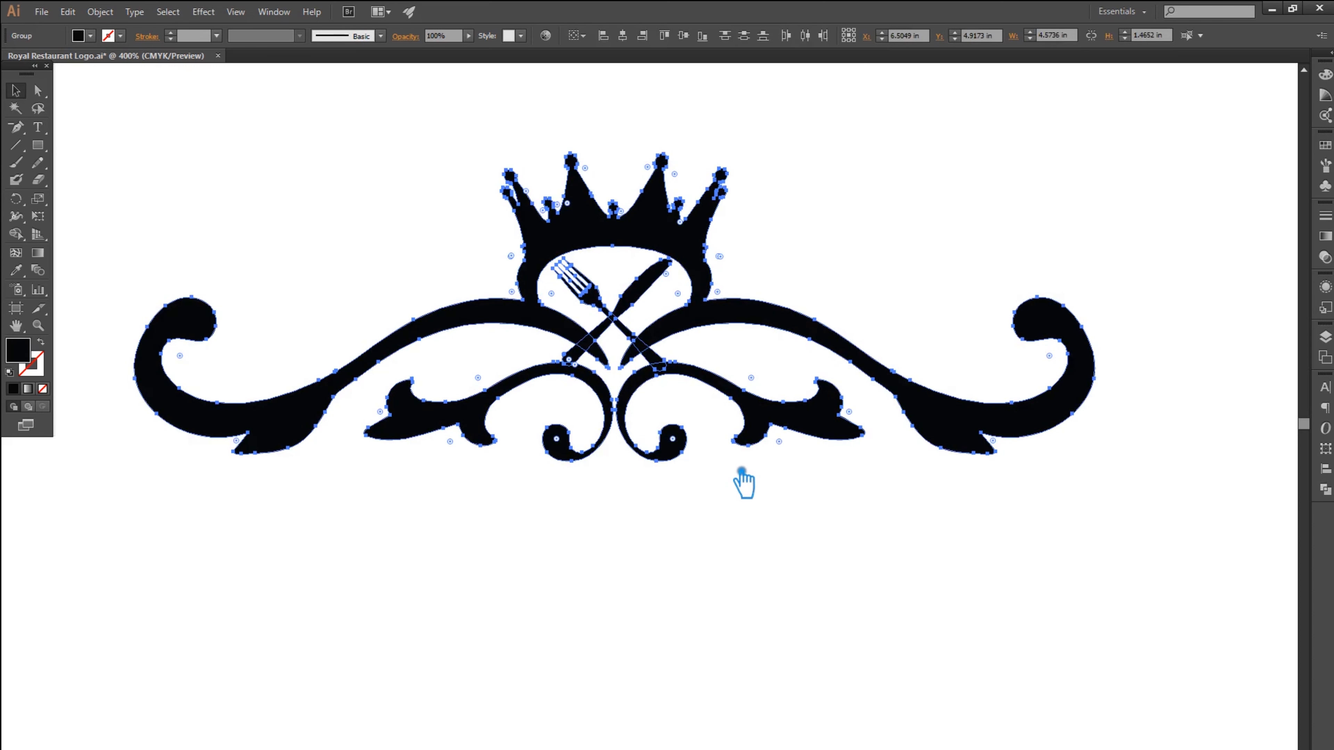
pyautogui.scroll(-3, 743, 482)
pyautogui.moveTo(787, 490); pyautogui.dragTo(1273, 749)
pyautogui.click(1225, 614)
pyautogui.scroll(2, 803, 446)
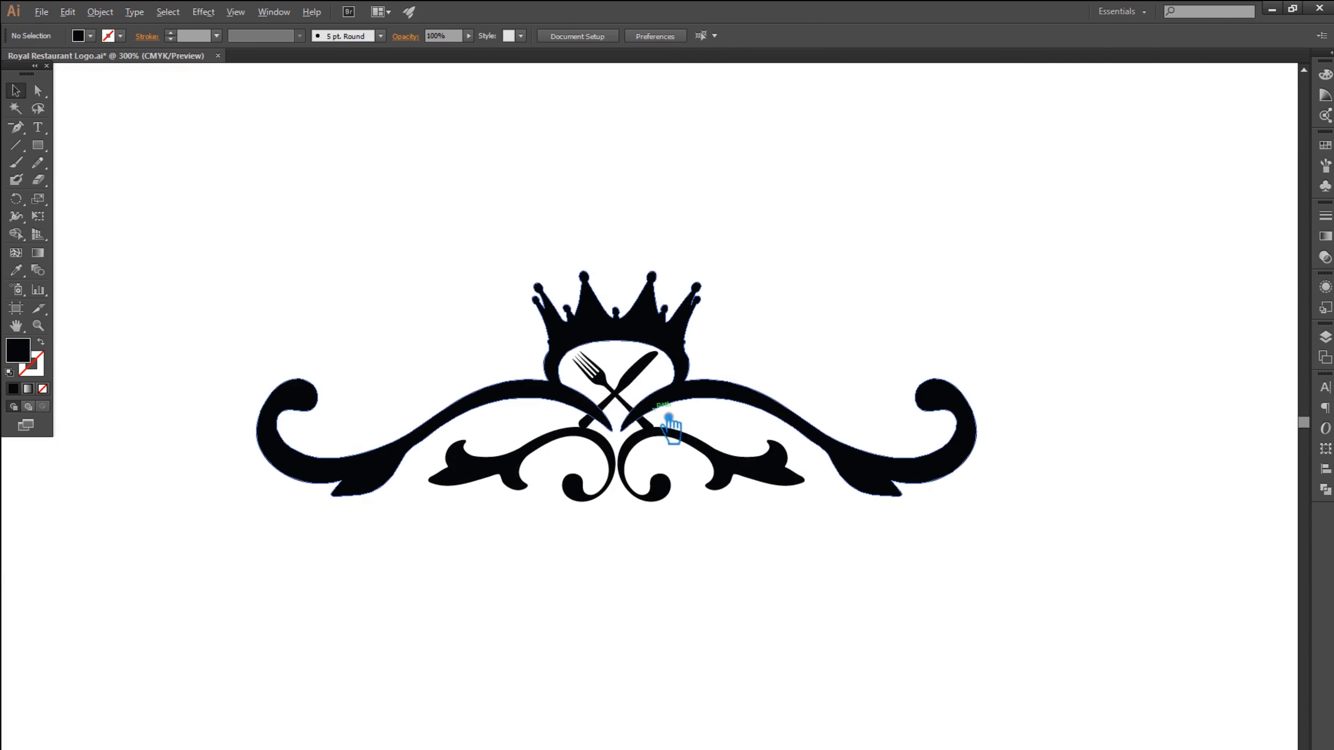
# Divide the overlapping cutlery and crown-flourish shapes into separate pieces with Pathfinder Divide, and ungroup the result
pyautogui.click(636, 407)
pyautogui.keyDown('shift'); pyautogui.click(699, 418); pyautogui.keyUp('shift')
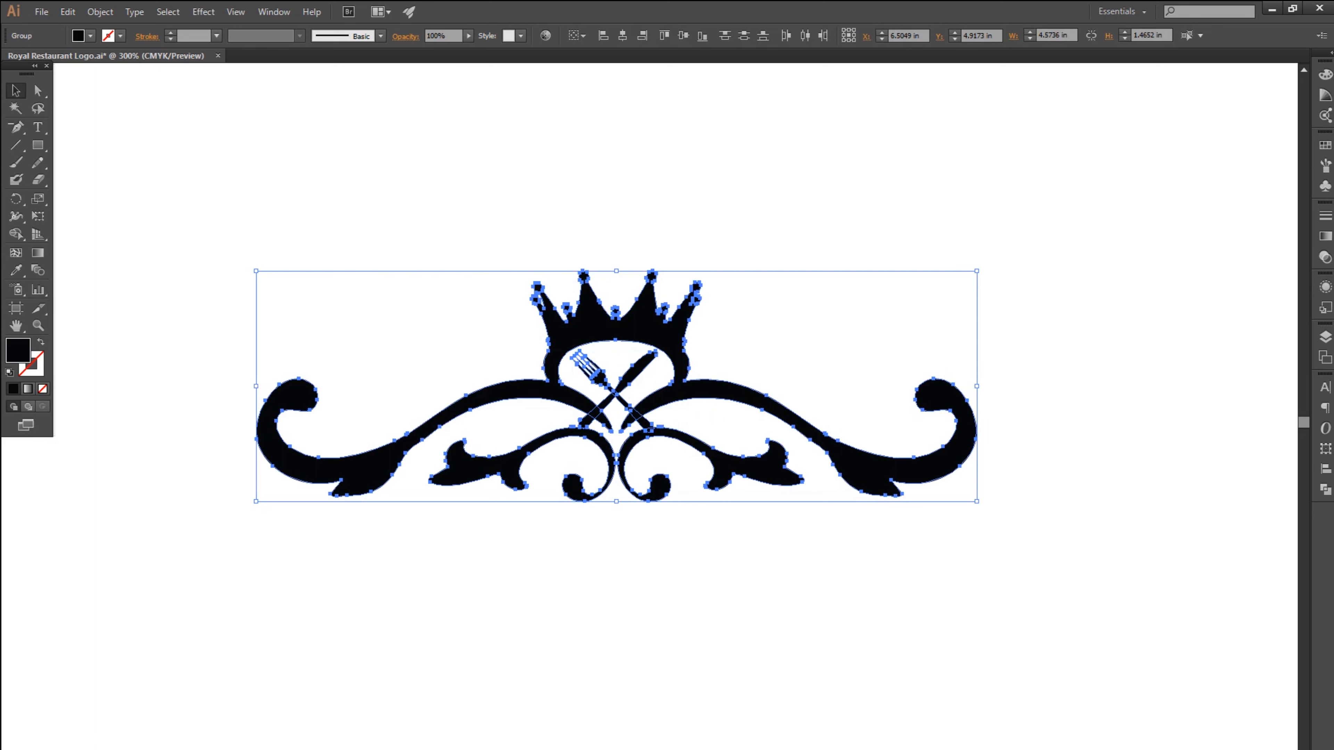
pyautogui.click(1325, 489)
pyautogui.click(1185, 452)
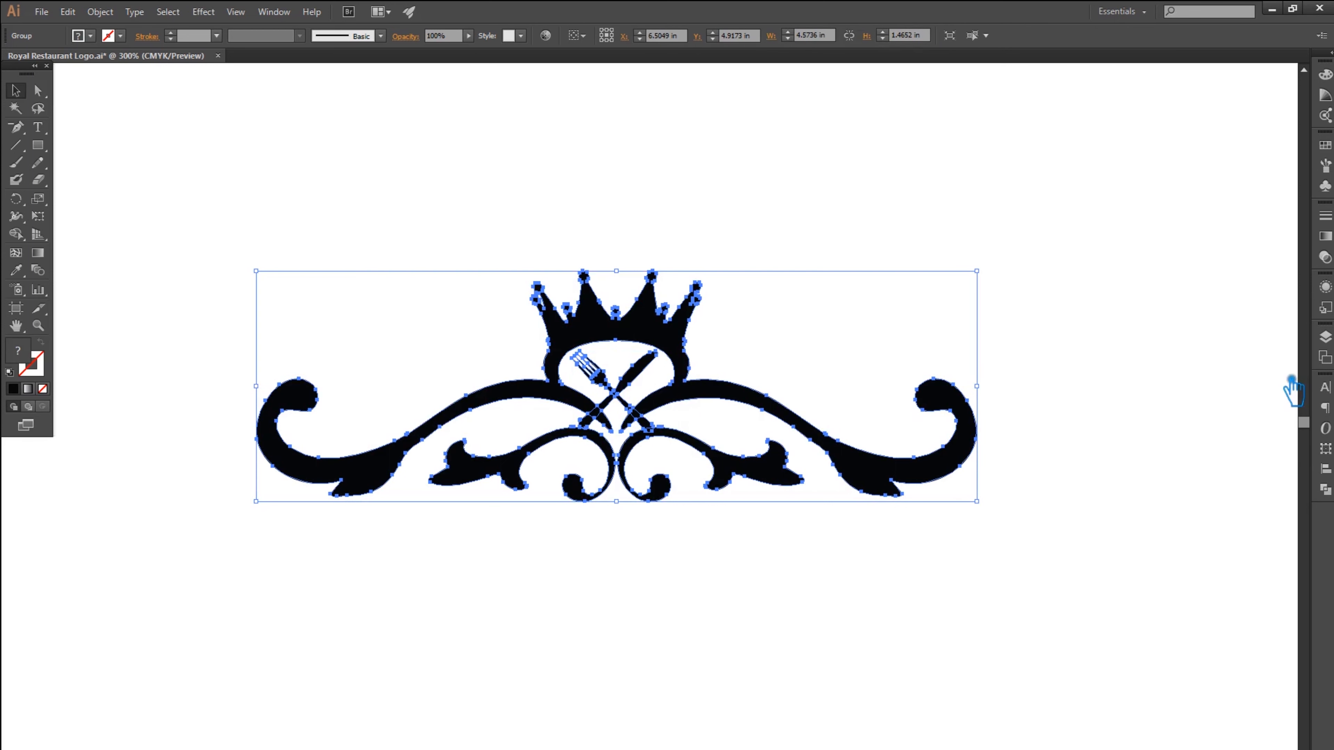
pyautogui.click(693, 357)
pyautogui.click(634, 383)
pyautogui.rightClick(633, 380)
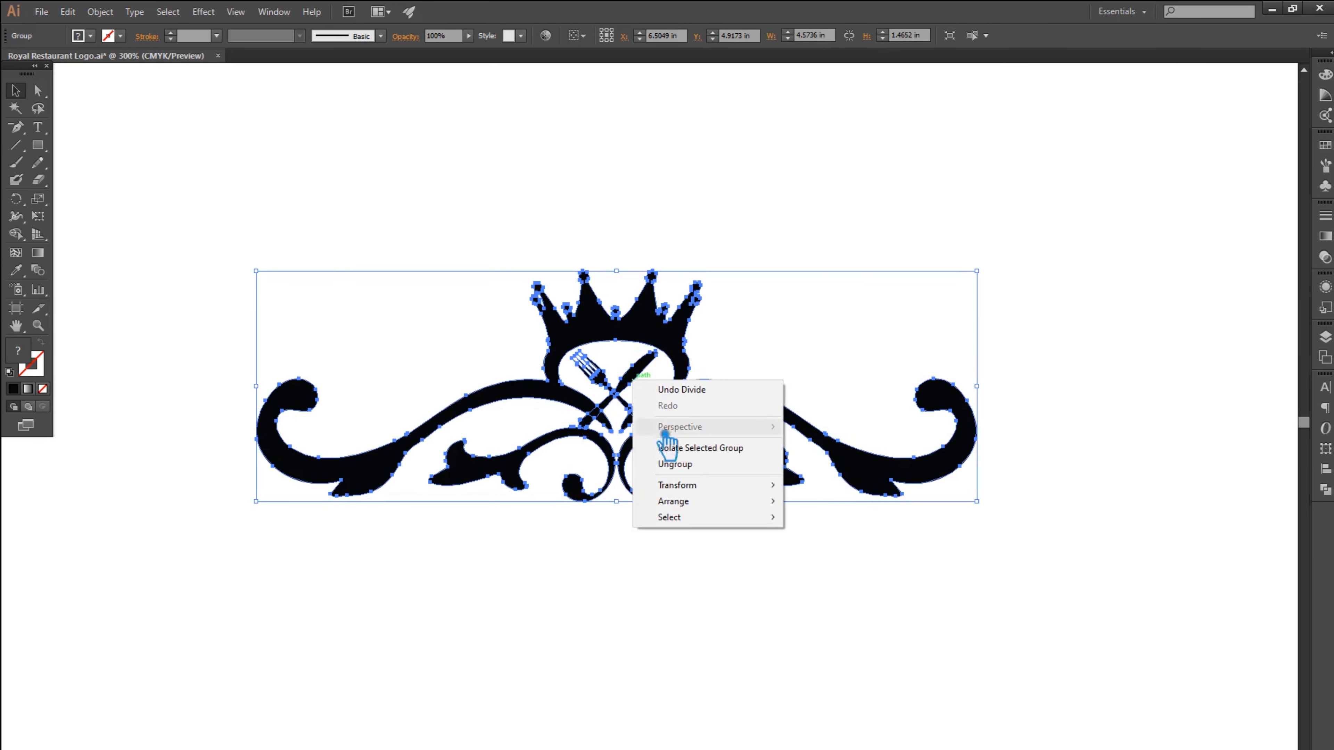
pyautogui.click(688, 465)
pyautogui.click(819, 387)
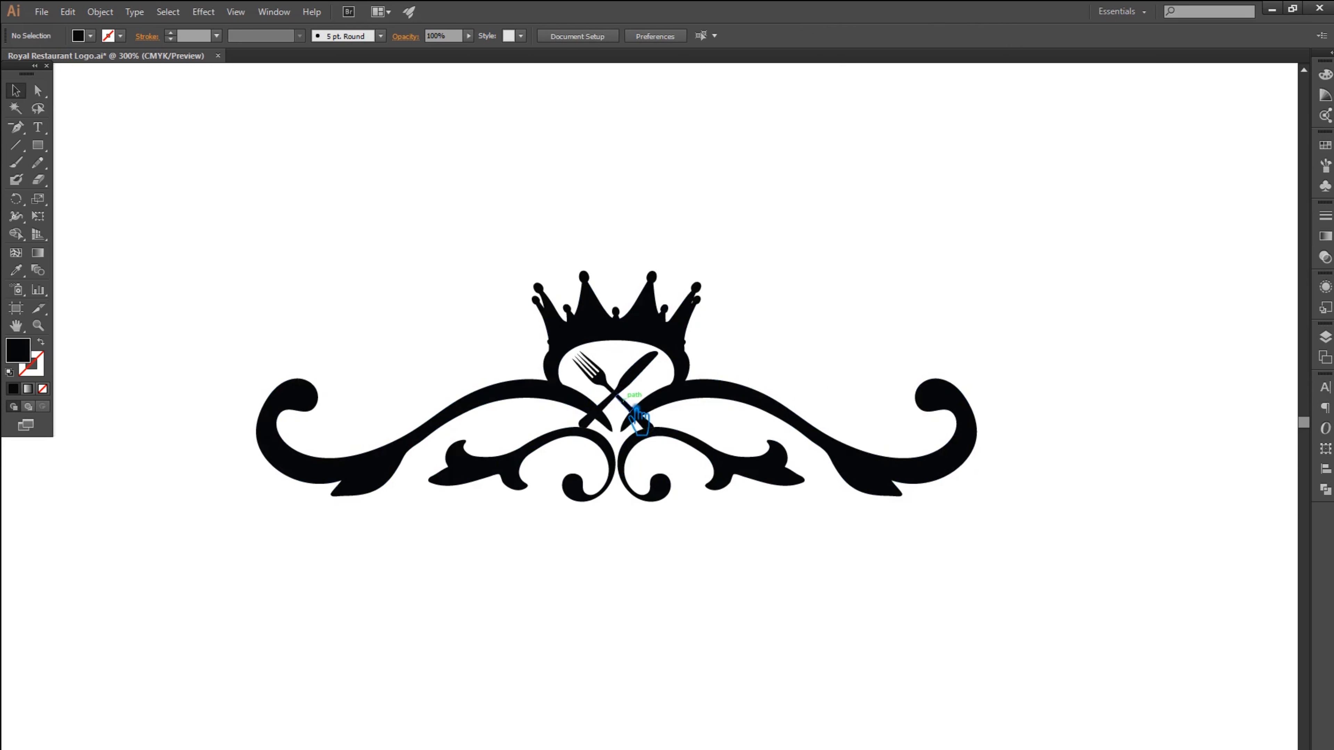
# Delete the fork and knife handle ends that stick out below the flourish's upper curves
pyautogui.click(648, 425)
pyautogui.press('Delete')
pyautogui.click(593, 428)
pyautogui.press('Delete')
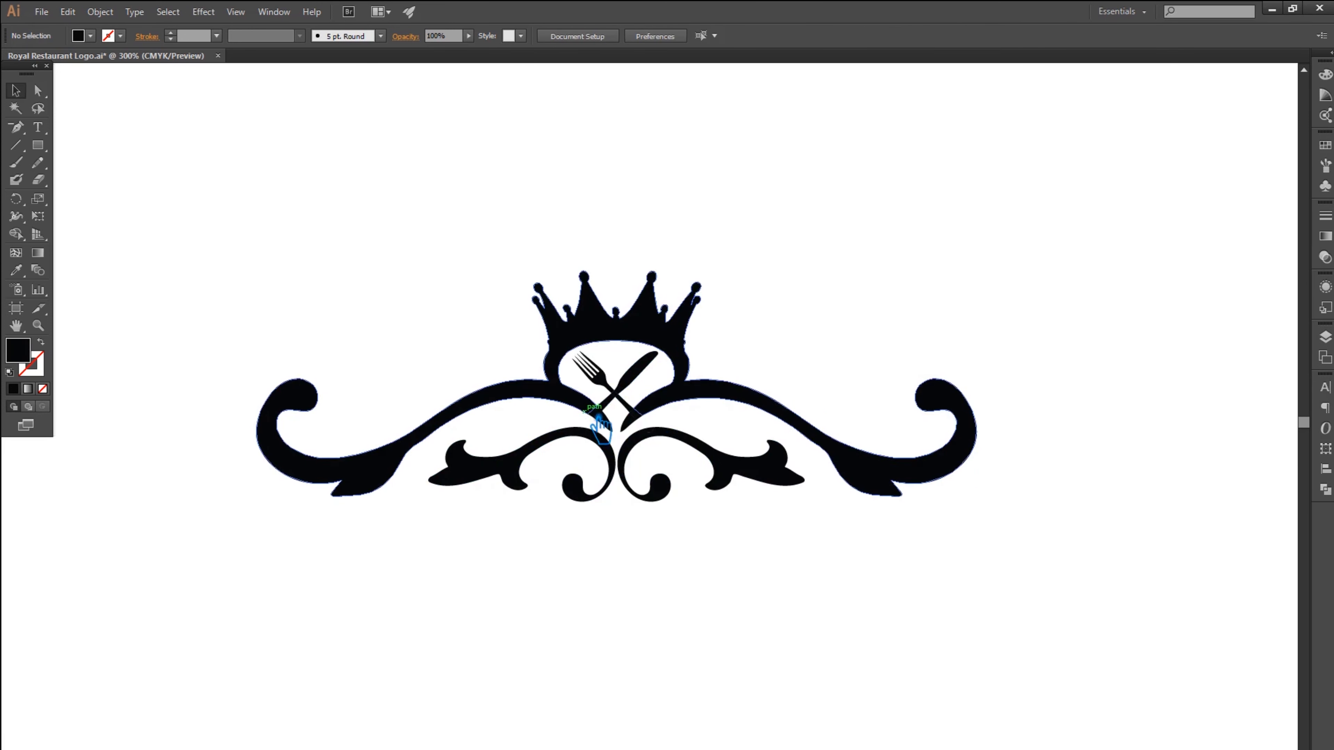
# Try to delete the knife handle piece and the leftover shape inside the crown's arch
pyautogui.click(614, 412)
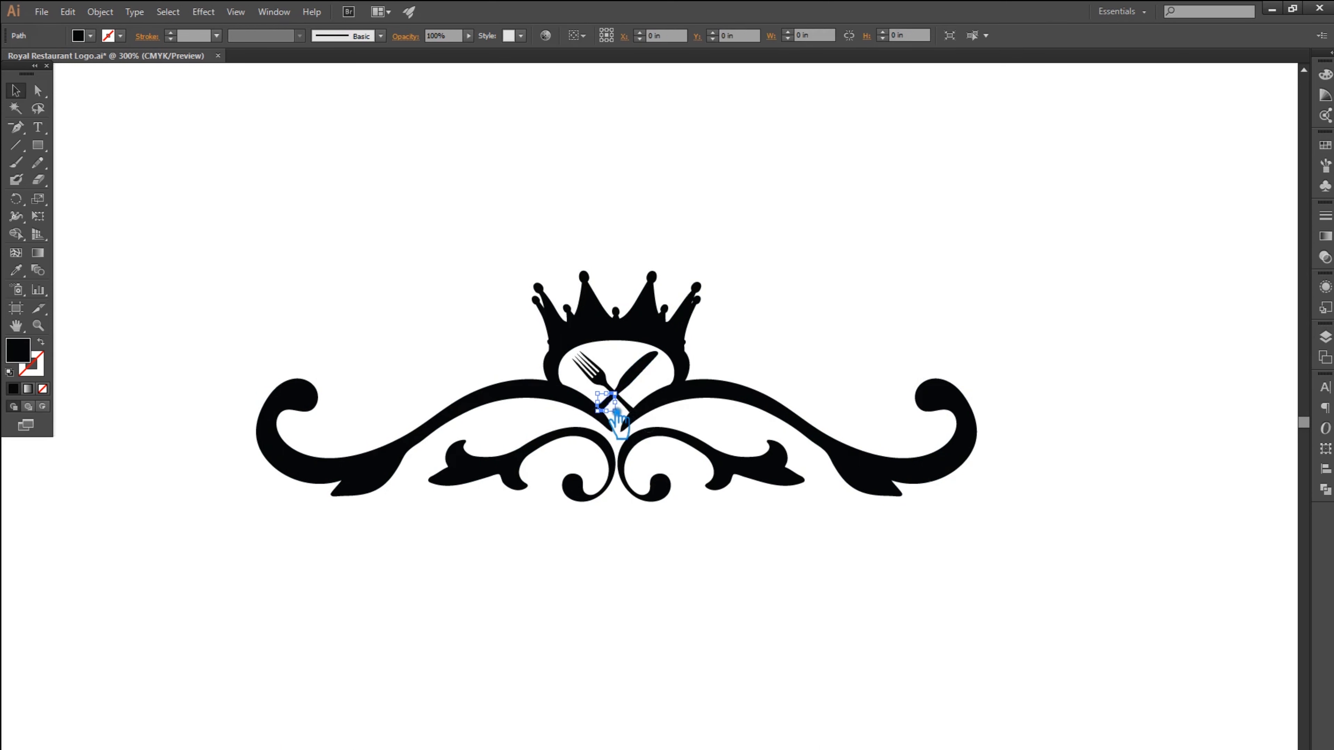
pyautogui.press('Delete')
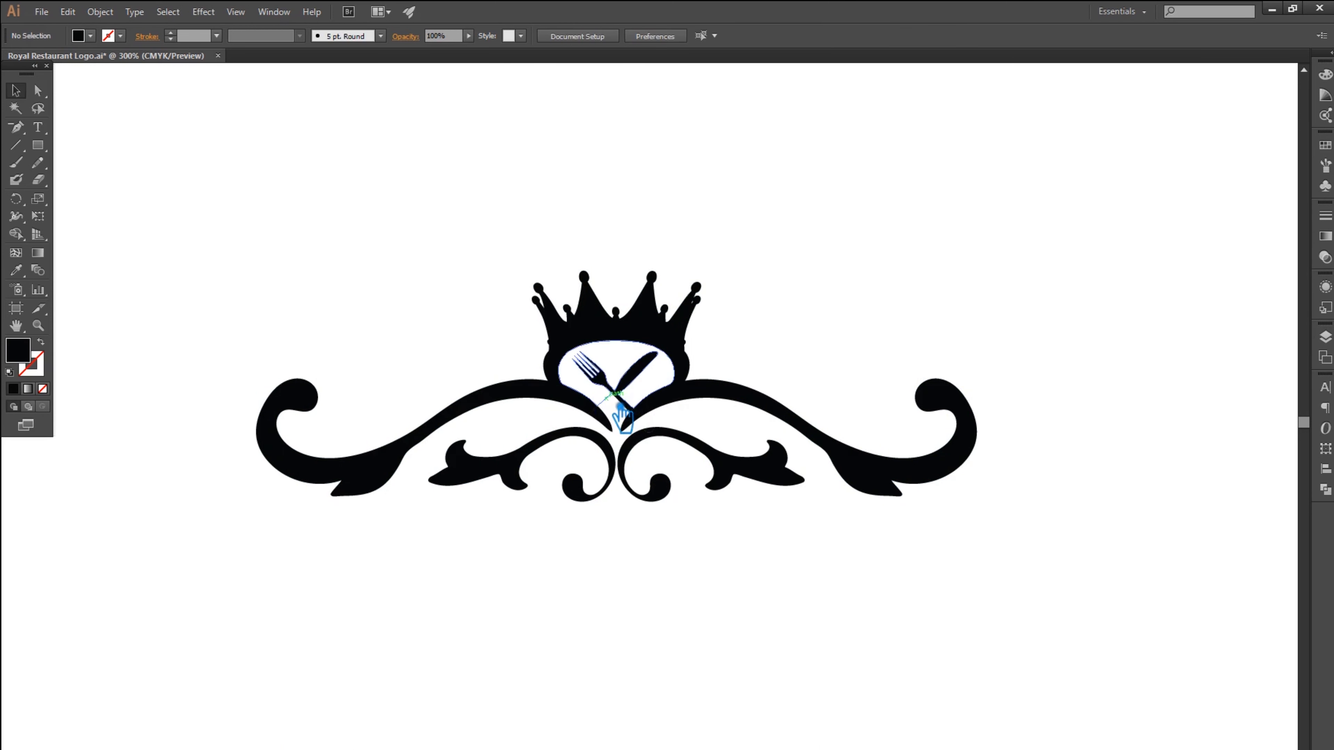
pyautogui.click(621, 415)
pyautogui.press('Delete')
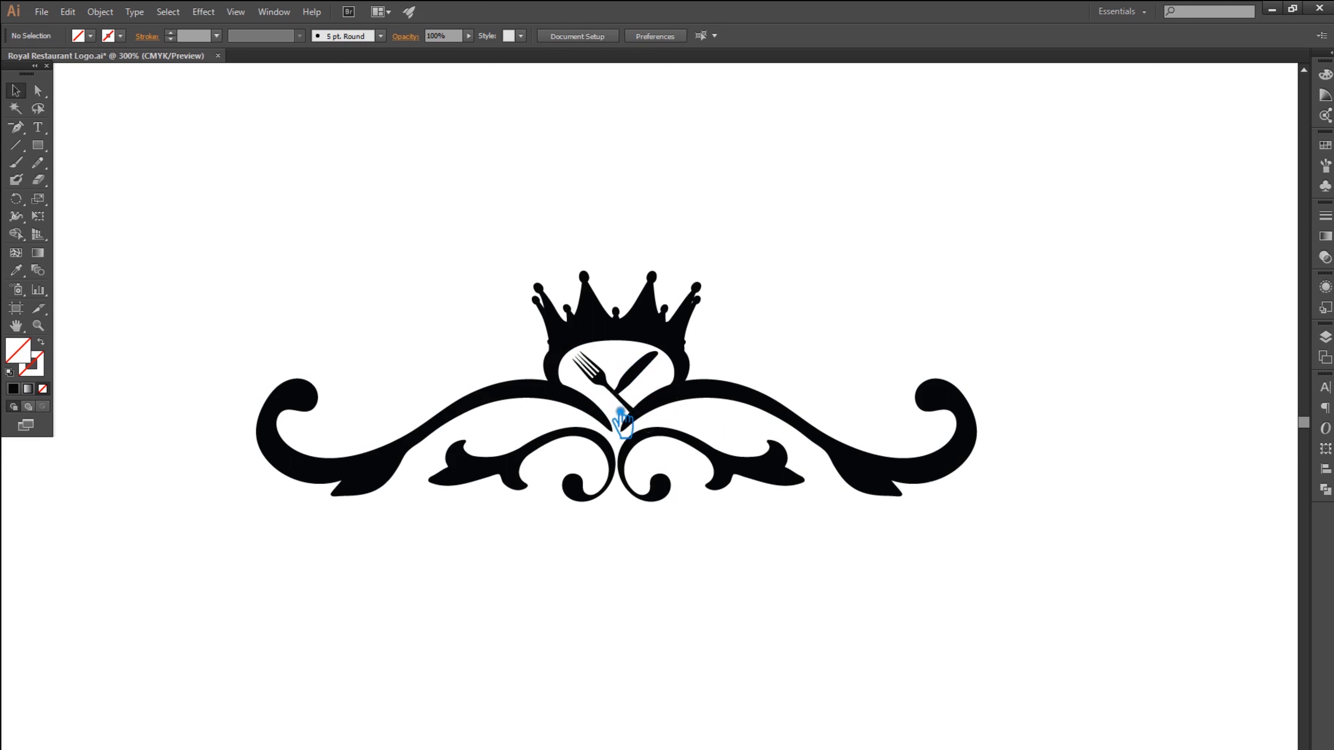
pyautogui.click(610, 404)
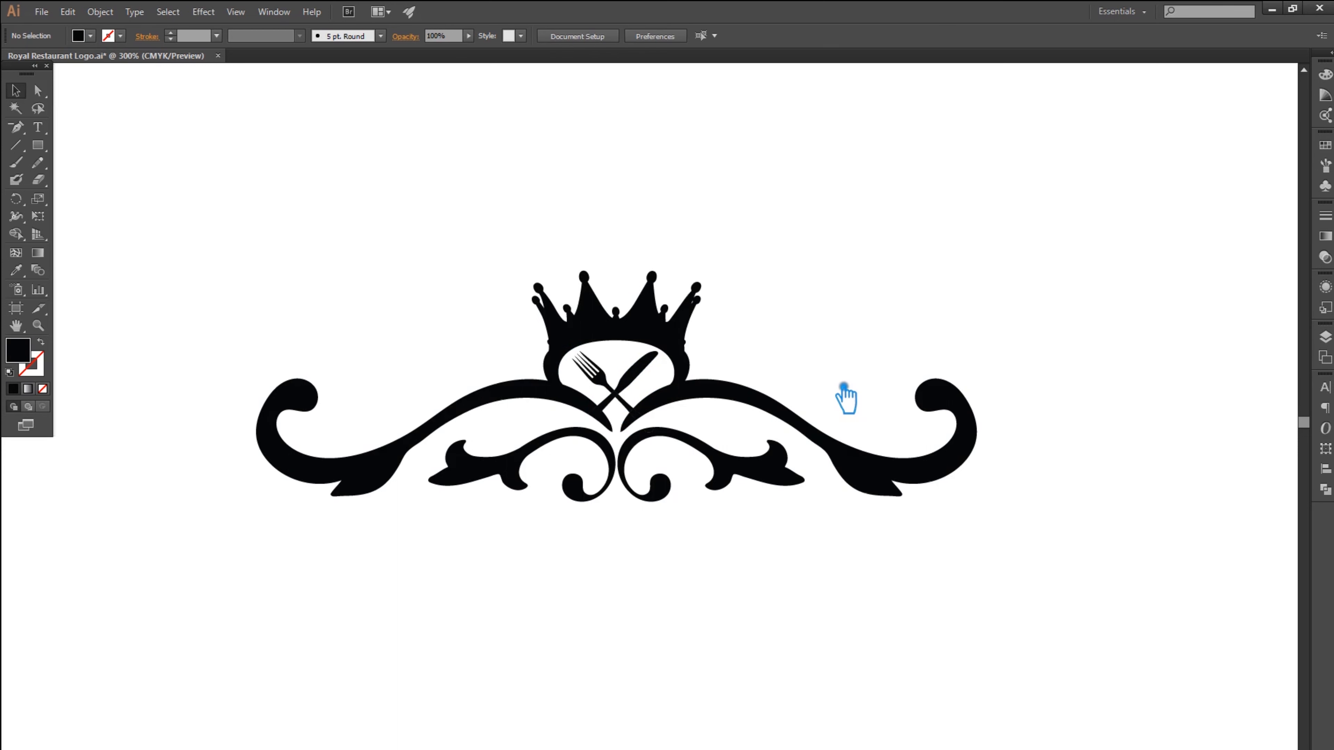
# Try to unite the crown, outer flourish and trimmed cutlery pieces into one shape with Pathfinder
pyautogui.moveTo(486, 267); pyautogui.dragTo(779, 415)
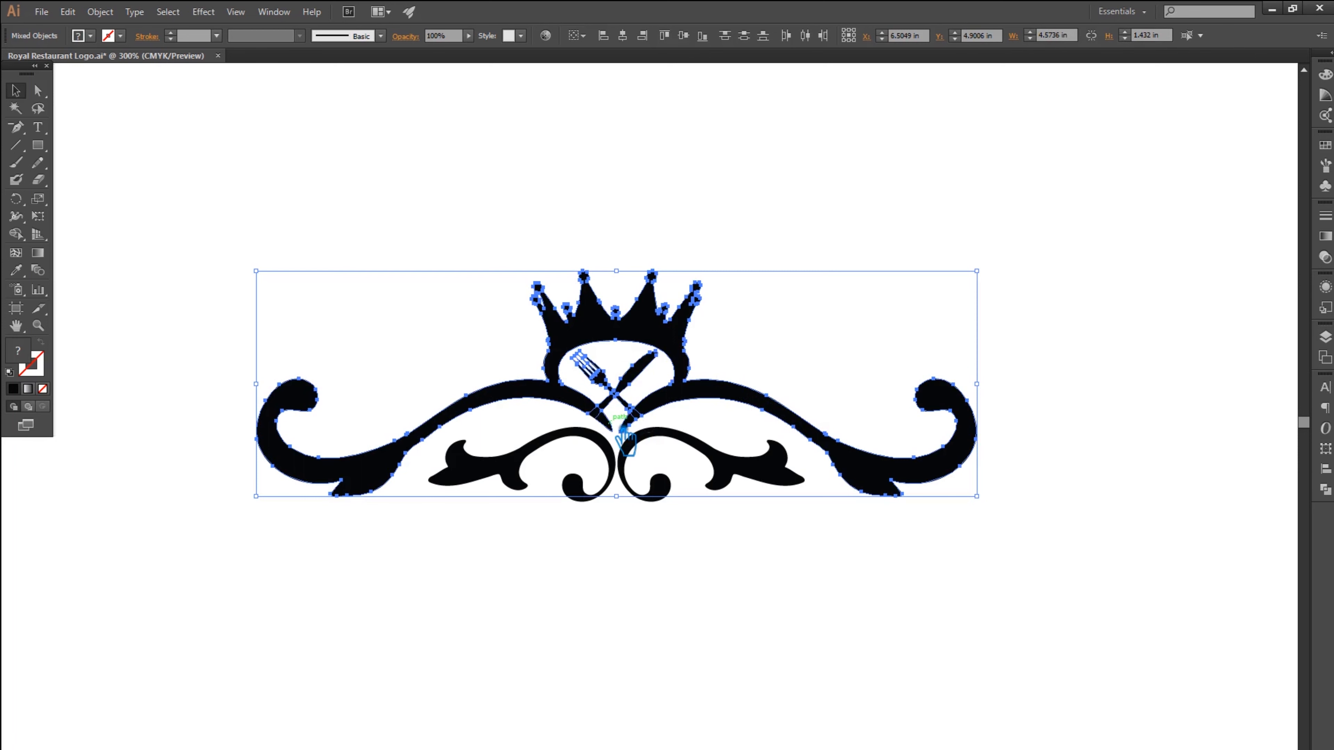
pyautogui.click(783, 344)
pyautogui.moveTo(527, 211); pyautogui.dragTo(727, 442)
pyautogui.click(1325, 489)
pyautogui.click(1164, 415)
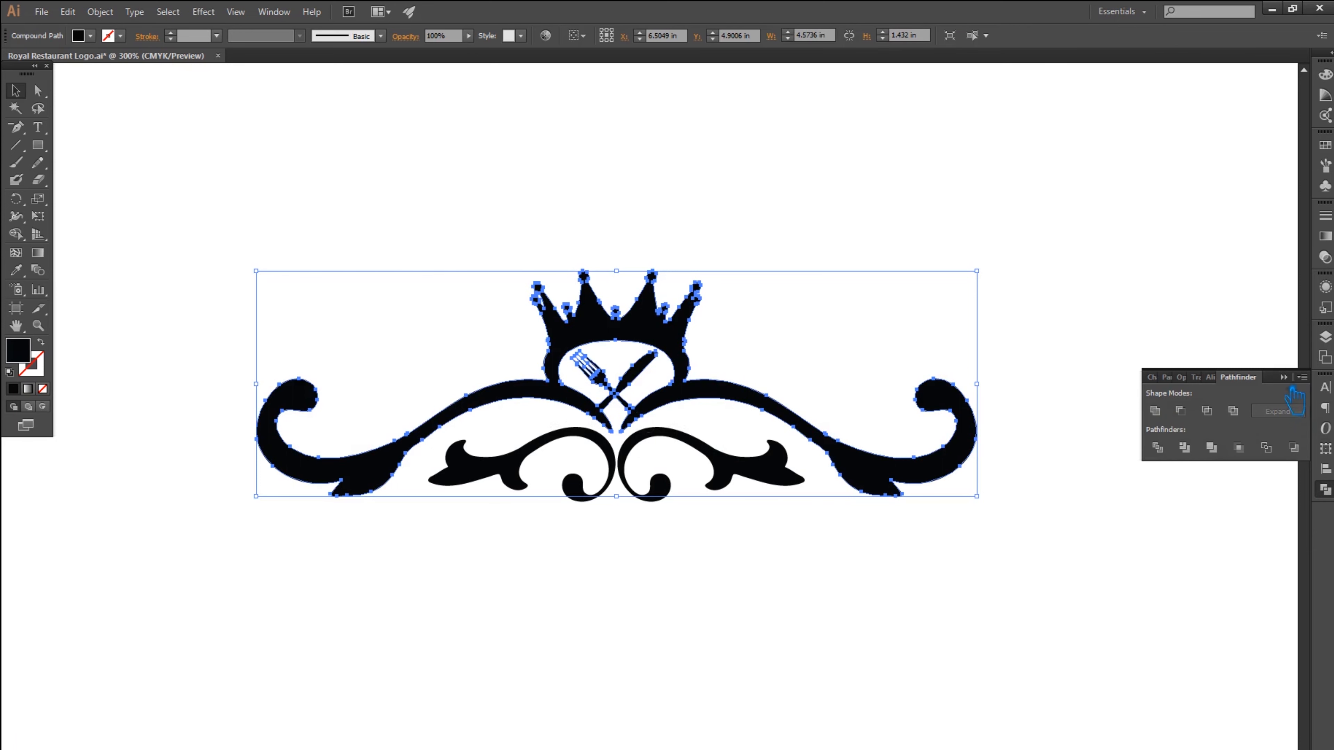
pyautogui.click(1283, 377)
pyautogui.click(1131, 415)
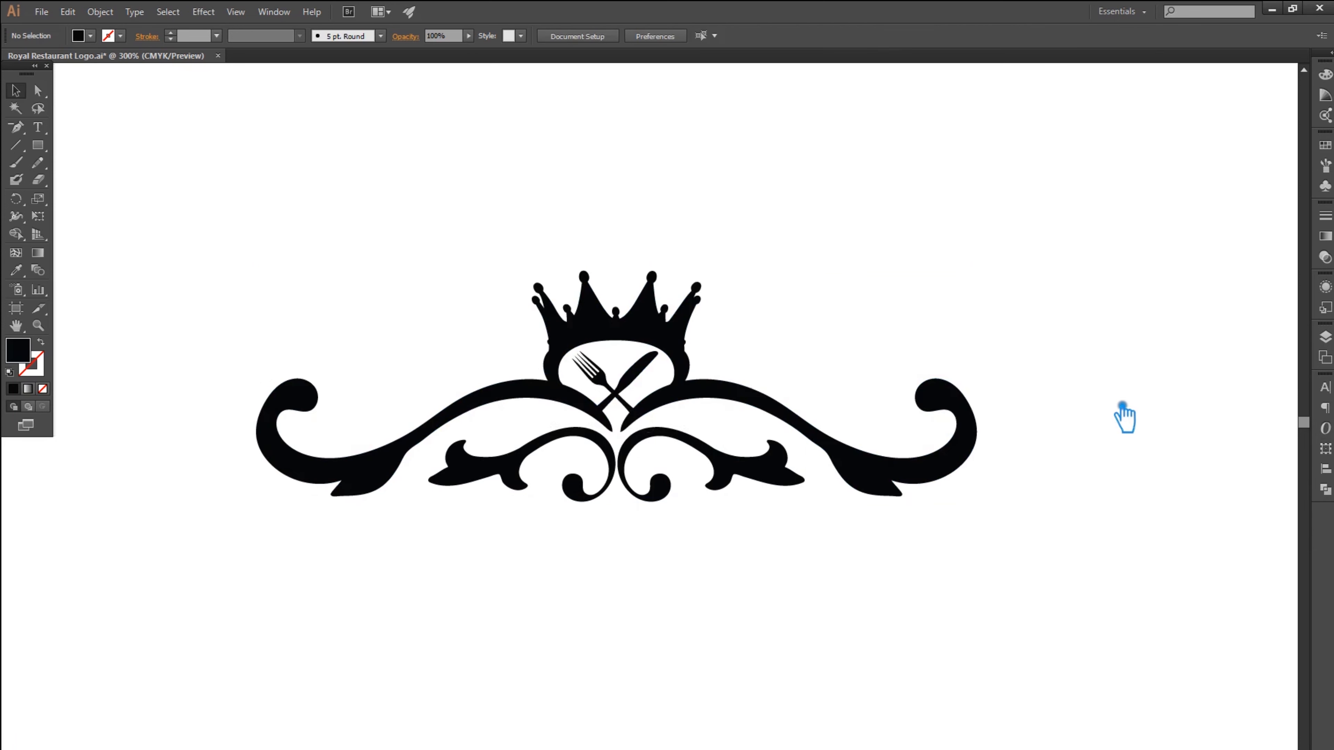
# Undo the union of the crown, outer flourish and cutlery pieces
pyautogui.hotkey('ctrl', 'z')
pyautogui.click(1119, 407)
pyautogui.hotkey('ctrl', 'z')
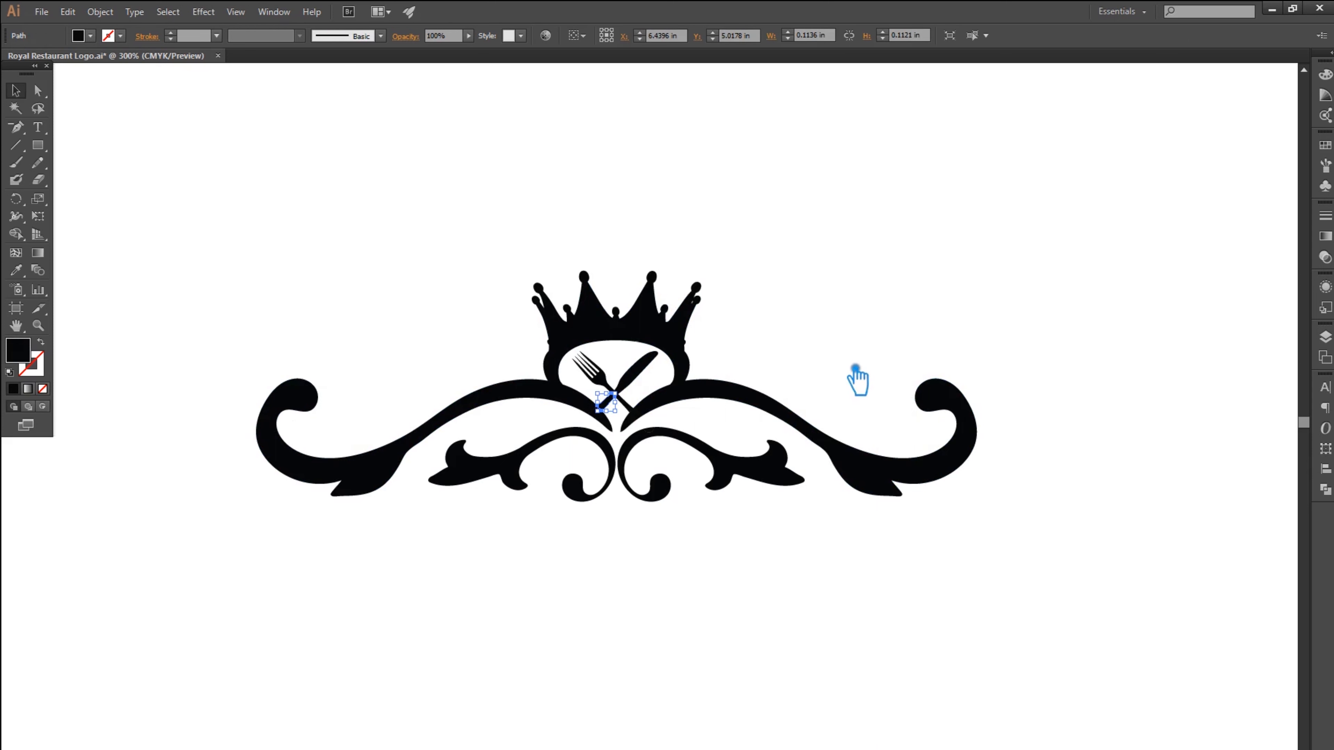
# Group the crown, flourish, inner scrolls and trimmed cutlery pieces together
pyautogui.click(853, 370)
pyautogui.moveTo(455, 280); pyautogui.dragTo(679, 440)
pyautogui.click(1326, 489)
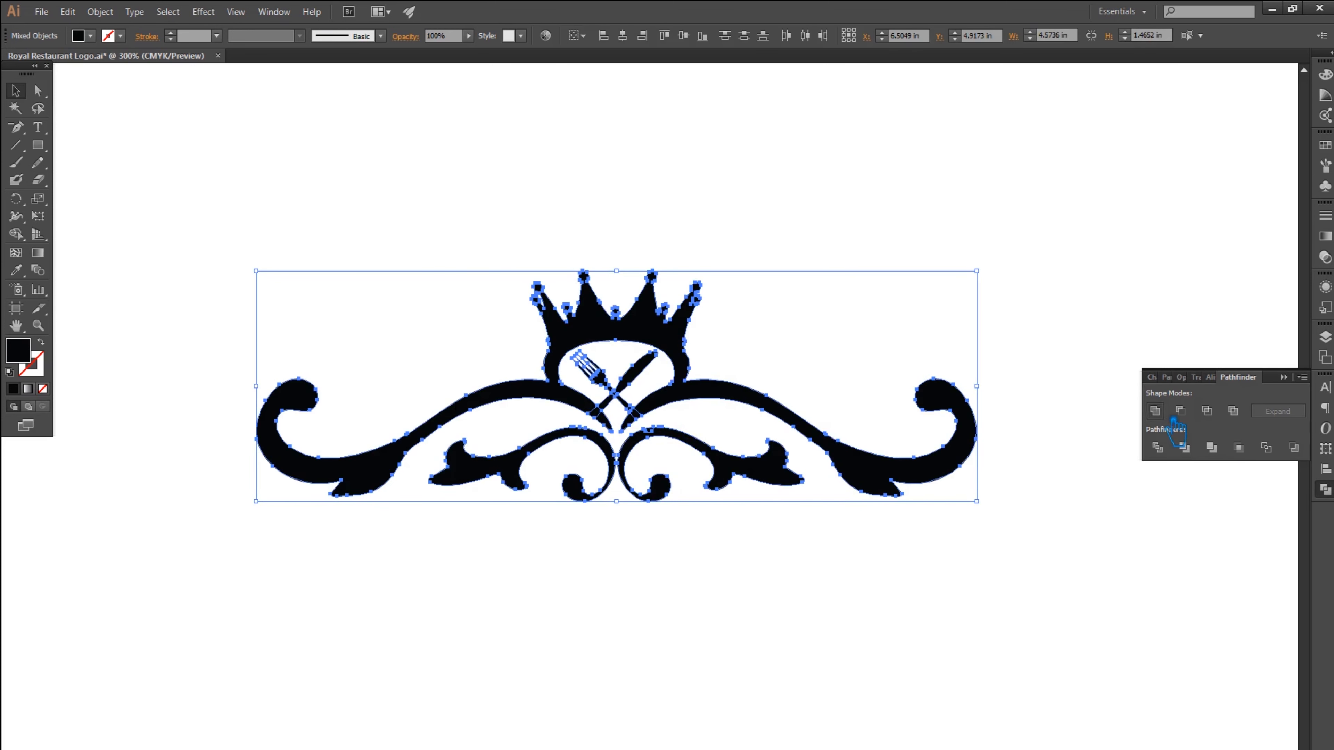
pyautogui.hotkey('ctrl', 'g')
pyautogui.click(1184, 351)
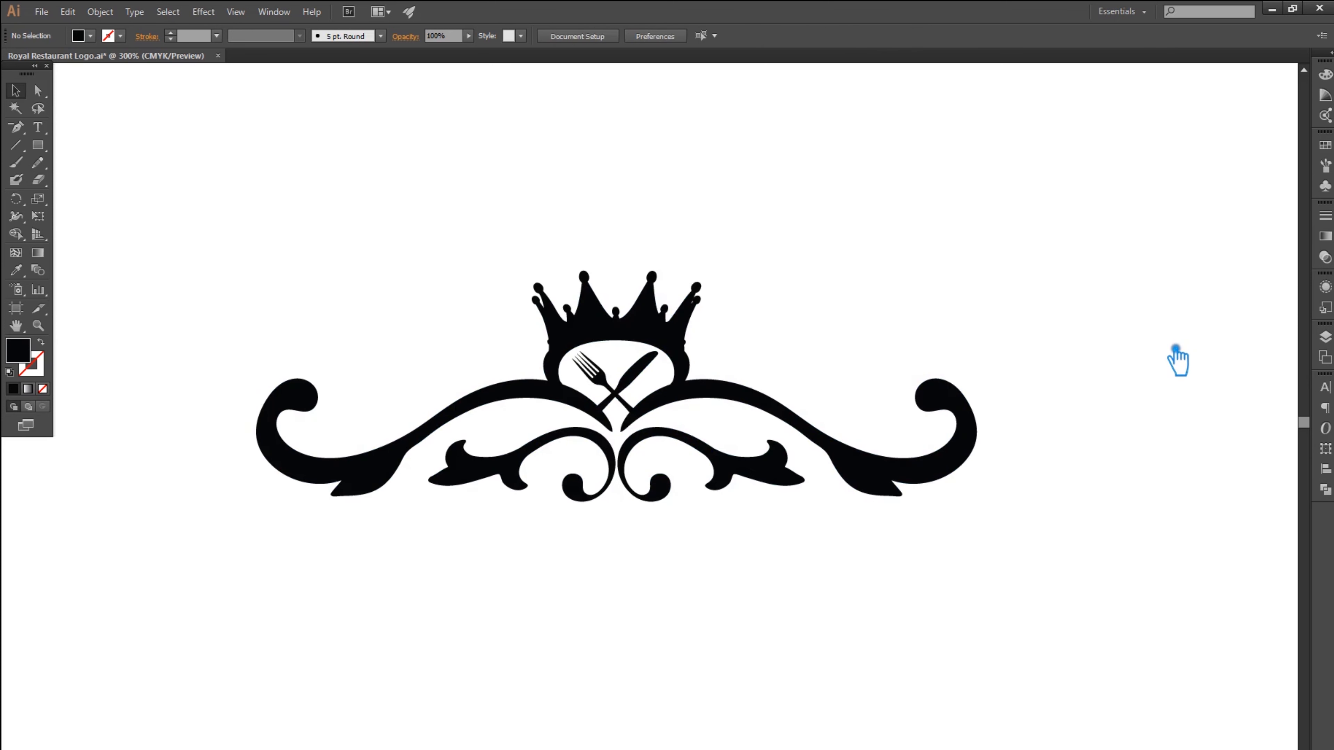
# Move the scroll divider ornament onto the artboard, centred below the crown emblem, and save the document
pyautogui.scroll(-2, 1057, 402)
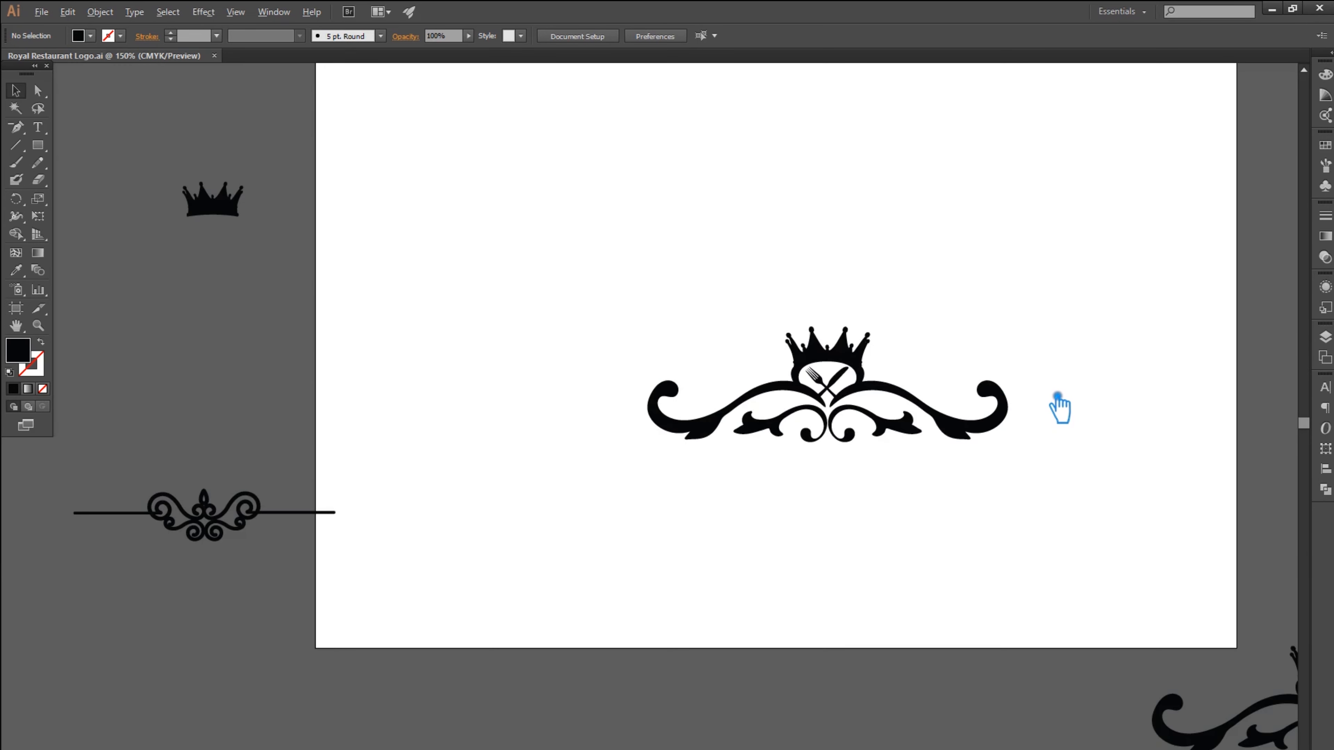
pyautogui.moveTo(1120, 491); pyautogui.dragTo(1099, 468)
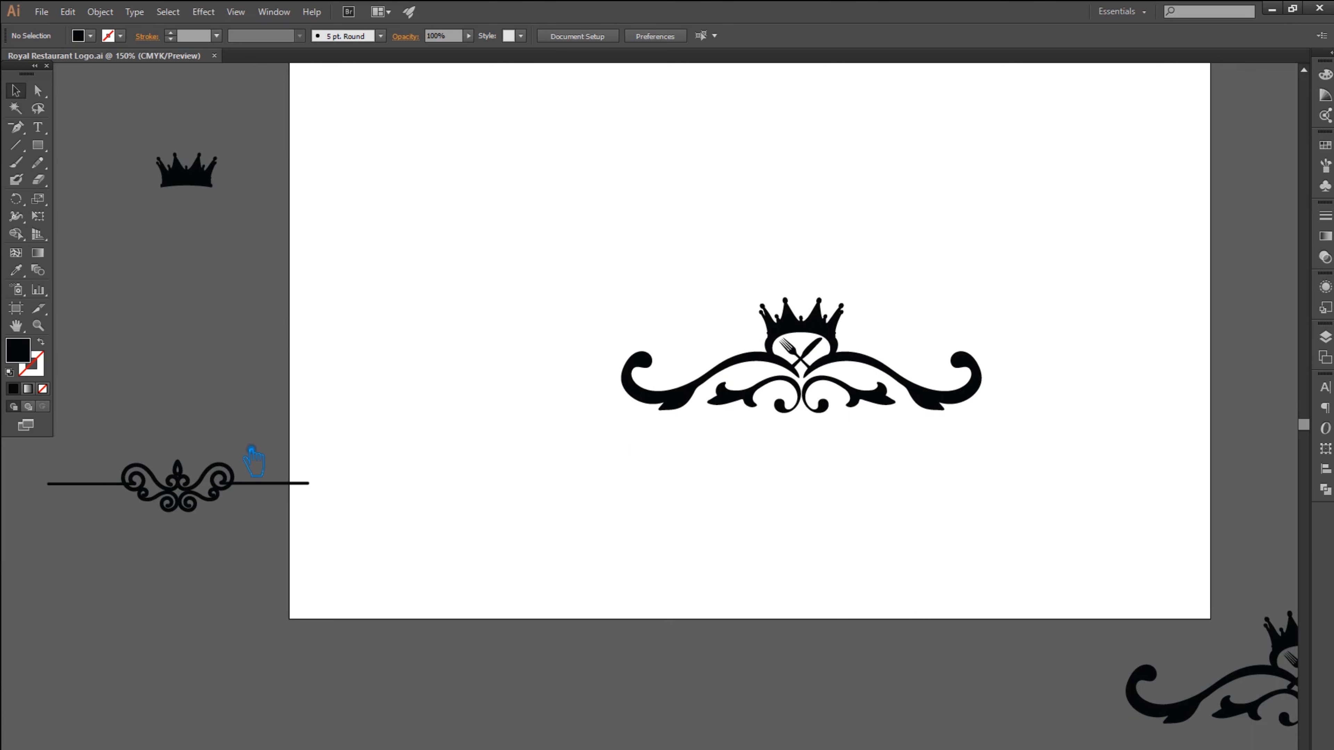
pyautogui.click(224, 481)
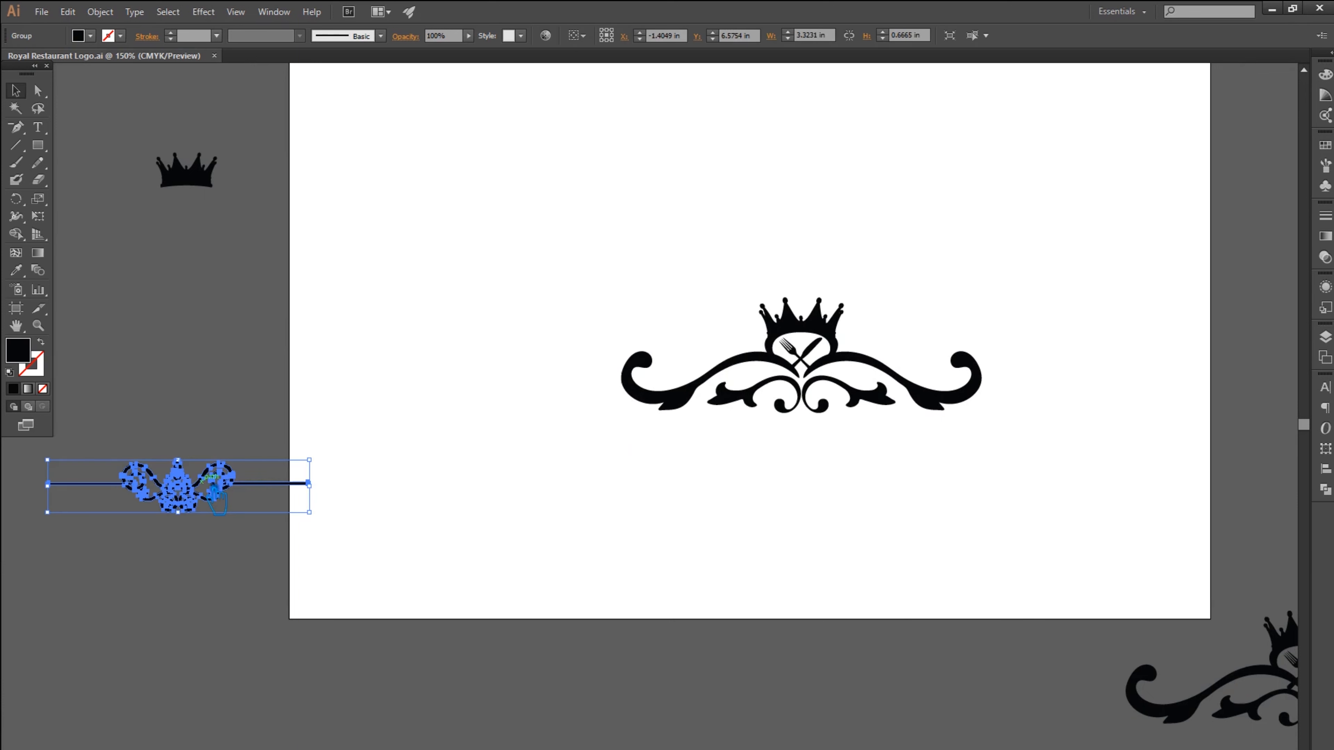
pyautogui.moveTo(214, 496); pyautogui.dragTo(841, 520)
pyautogui.click(1000, 535)
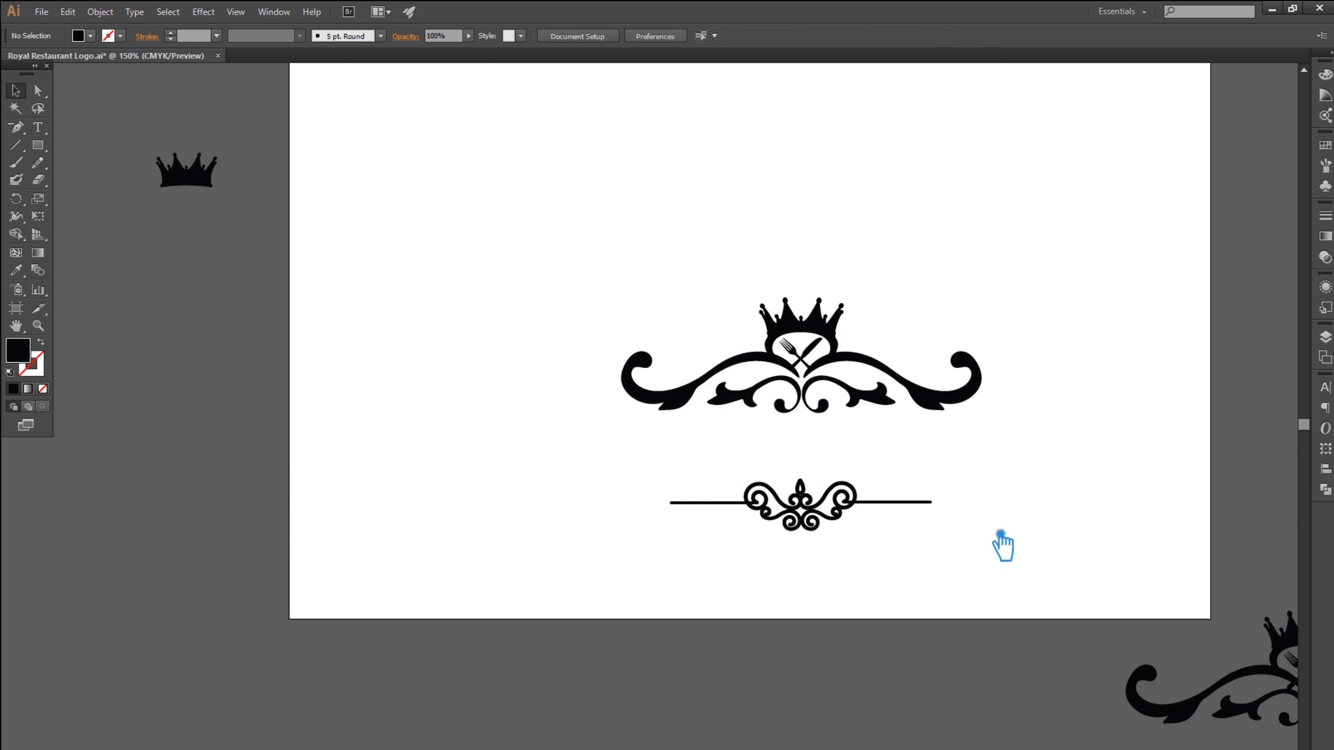
pyautogui.hotkey('ctrl', 's')
# Shorten the divider's right-hand line from its outer end until the whole divider is about 2.93 in wide
pyautogui.press('a')
pyautogui.moveTo(971, 531); pyautogui.dragTo(937, 497)
pyautogui.press('Left')
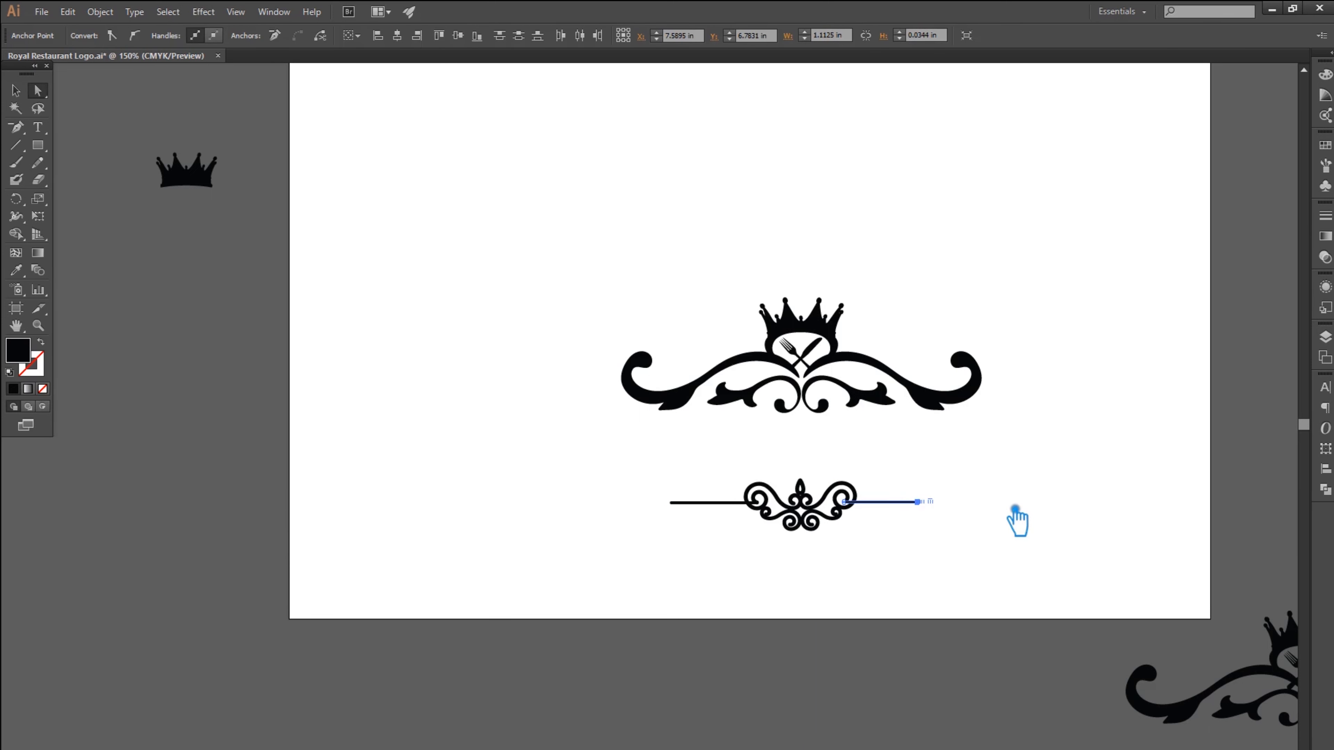
pyautogui.click(15, 91)
pyautogui.click(950, 463)
pyautogui.click(900, 508)
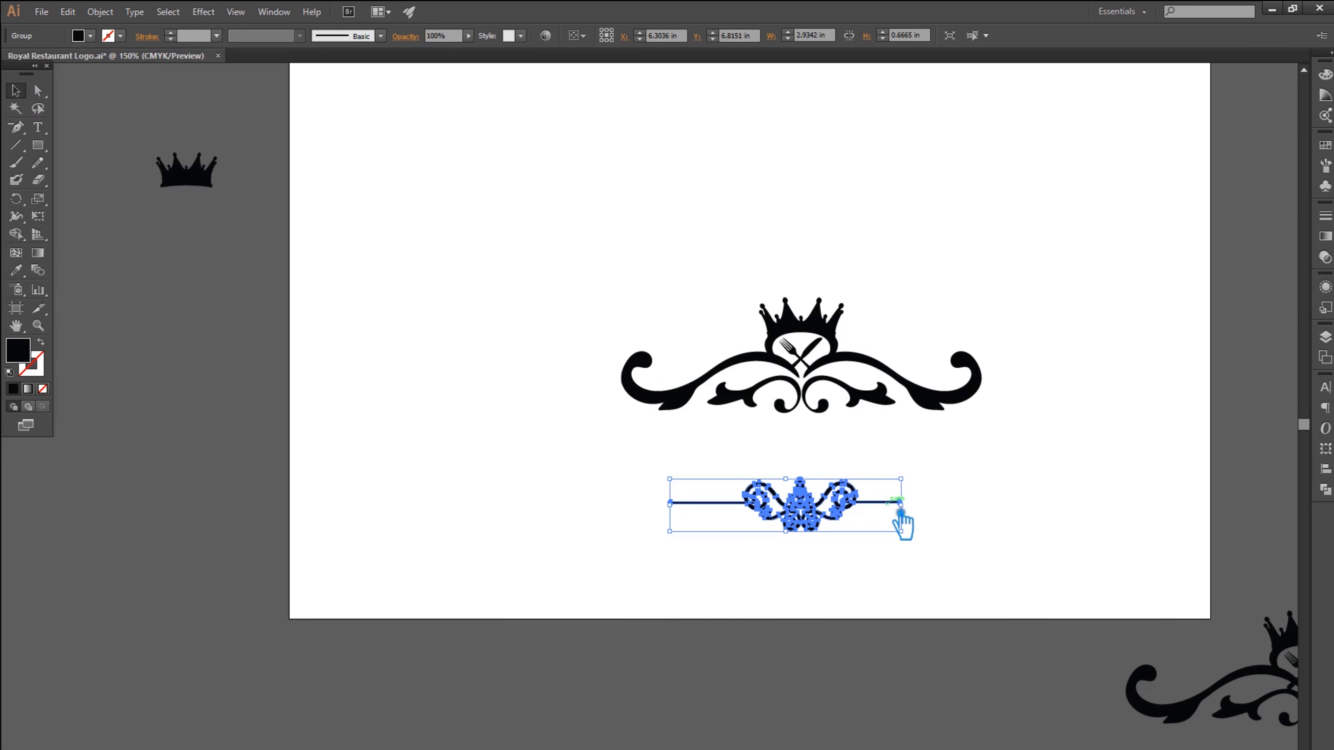
# Ungroup the divider ornament and delete its longer left-hand line
pyautogui.hscroll(-2, 888, 533)
pyautogui.scroll(3, 893, 536)
pyautogui.rightClick(924, 495)
pyautogui.click(961, 565)
pyautogui.click(948, 531)
pyautogui.click(943, 483)
pyautogui.click(564, 486)
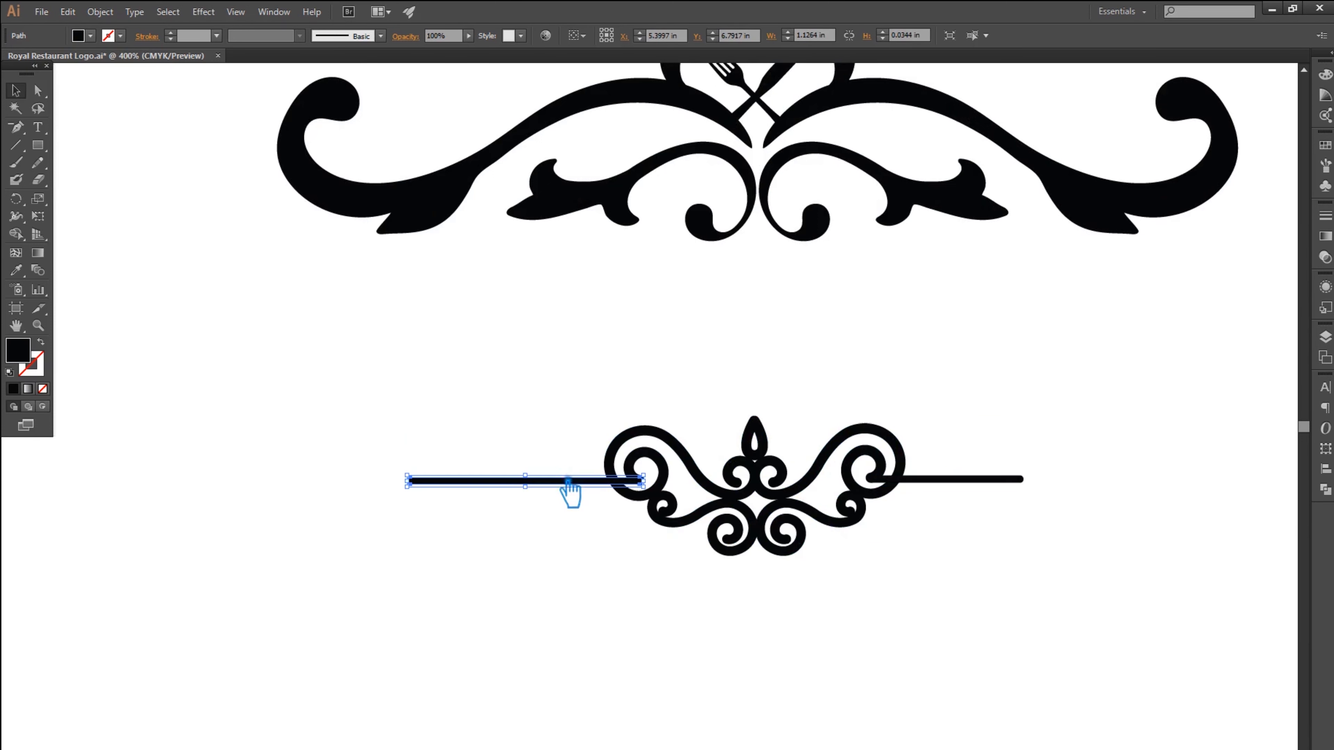
pyautogui.press('Delete')
# Copy the shortened right-hand line straight across to the left side of the divider ornament
pyautogui.scroll(5, 945, 504)
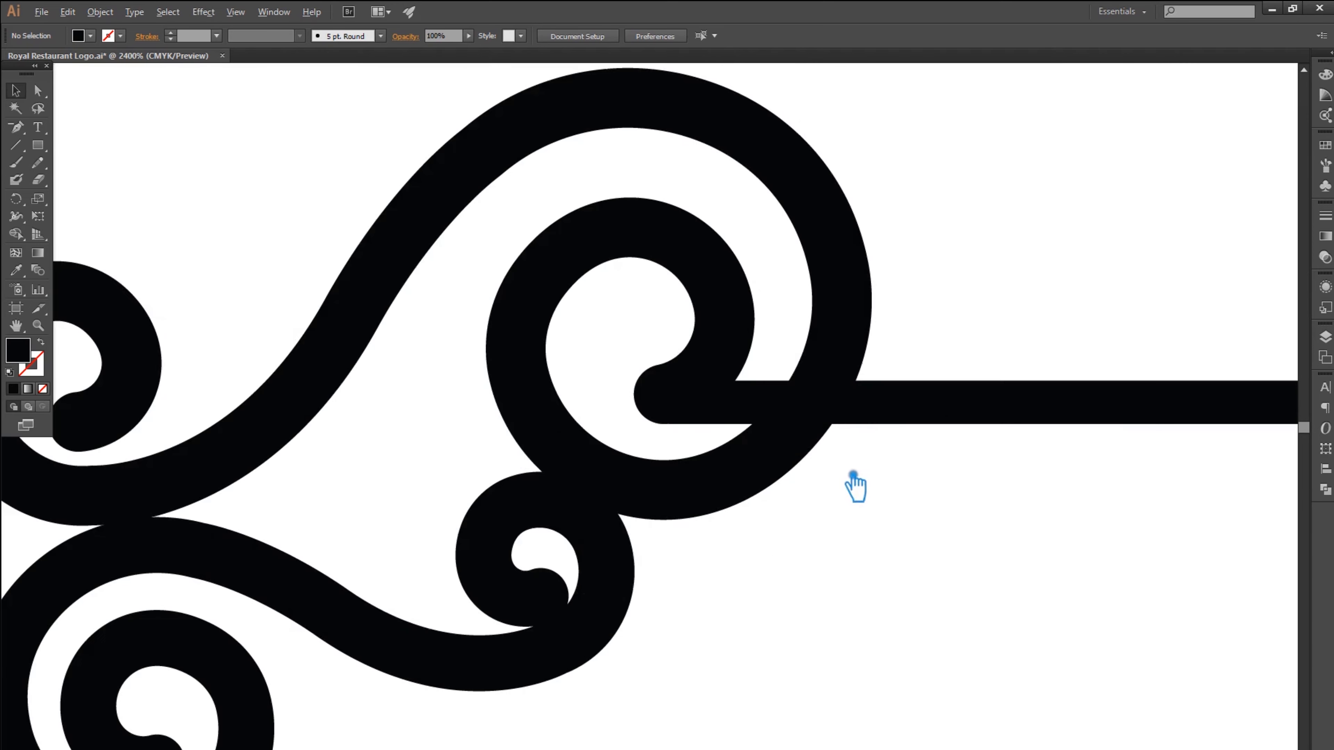
pyautogui.moveTo(722, 409); pyautogui.dragTo(719, 410)
pyautogui.scroll(-4, 929, 528)
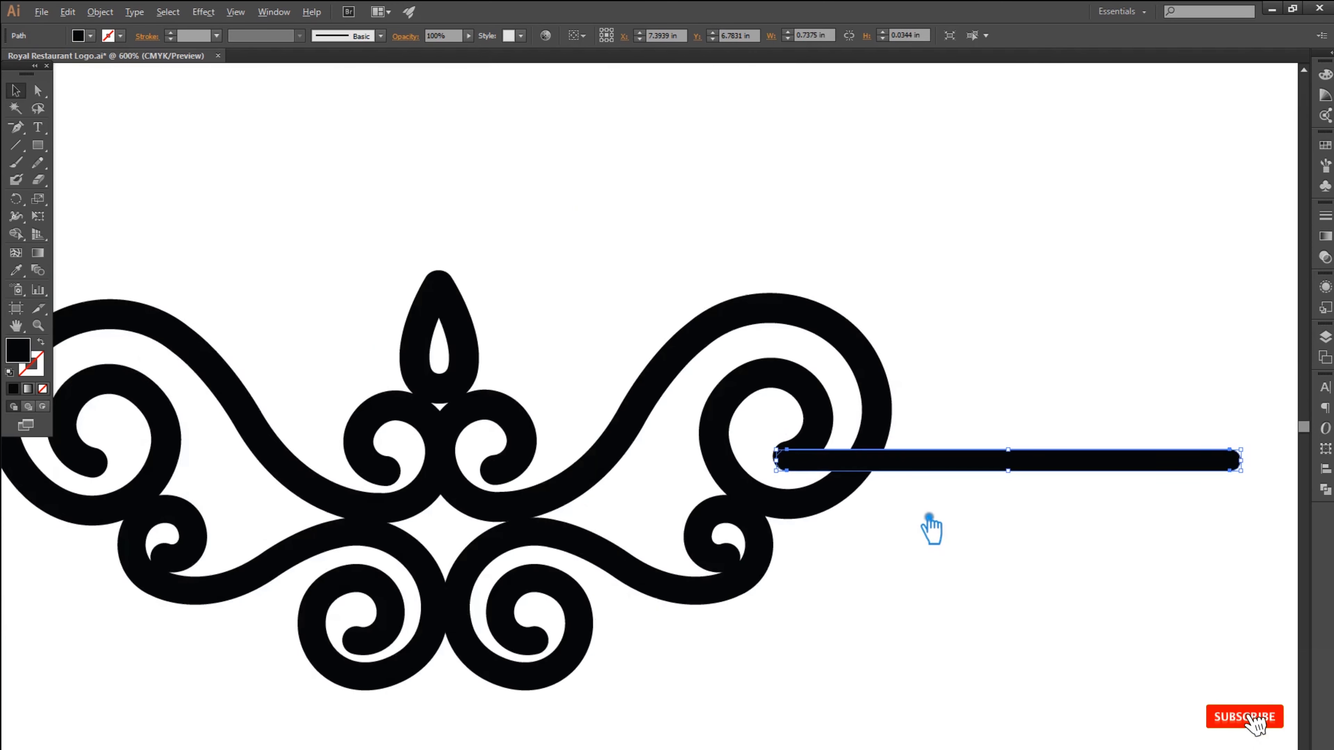
pyautogui.click(1063, 562)
pyautogui.moveTo(1027, 491); pyautogui.dragTo(477, 499)
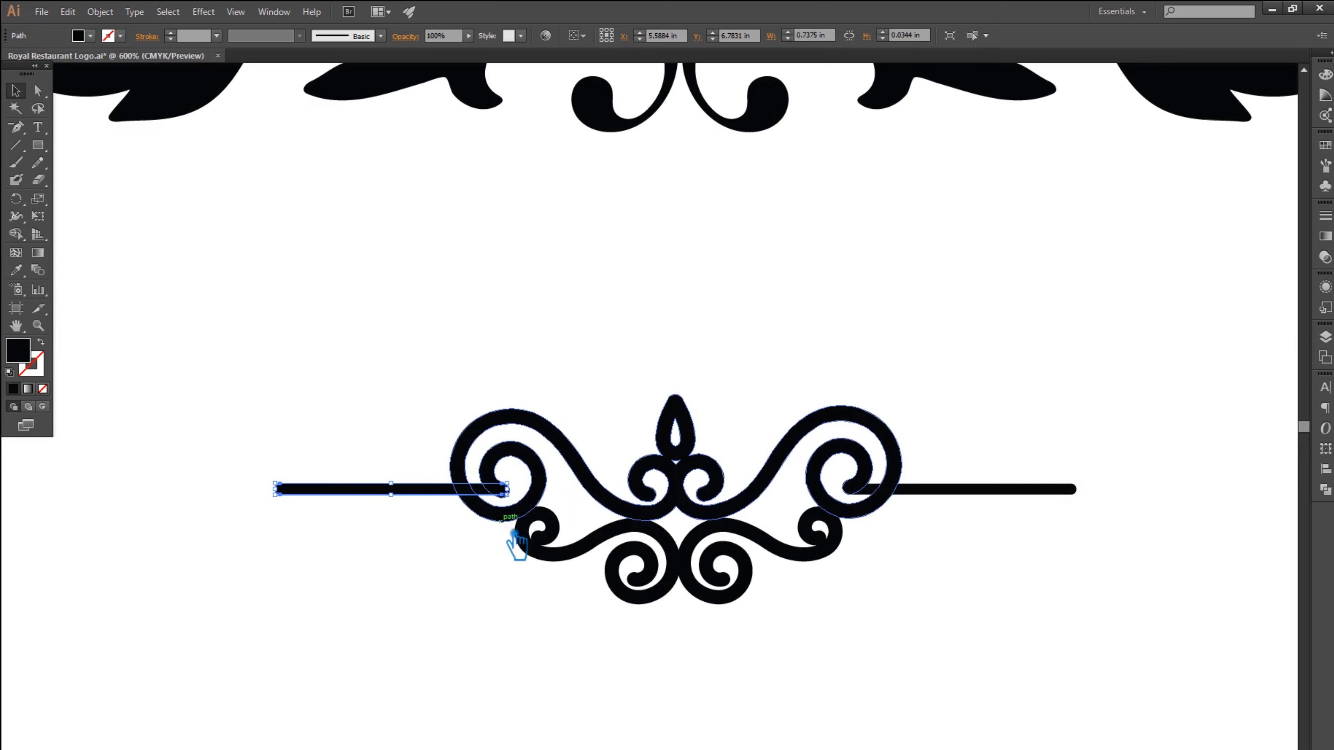
# Nudge the copied left-hand line slightly down so that its inner end sits on the tip of the curl
pyautogui.scroll(5, 520, 507)
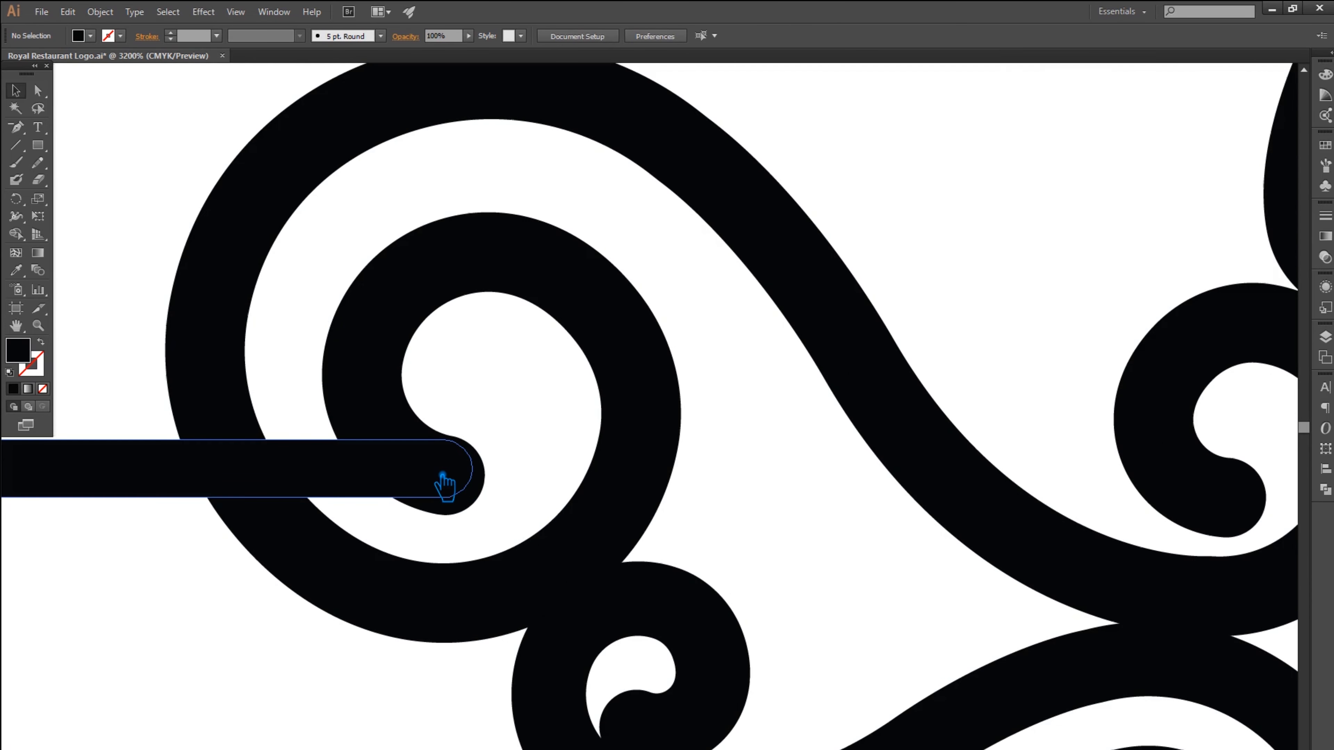
pyautogui.scroll(-4, 442, 478)
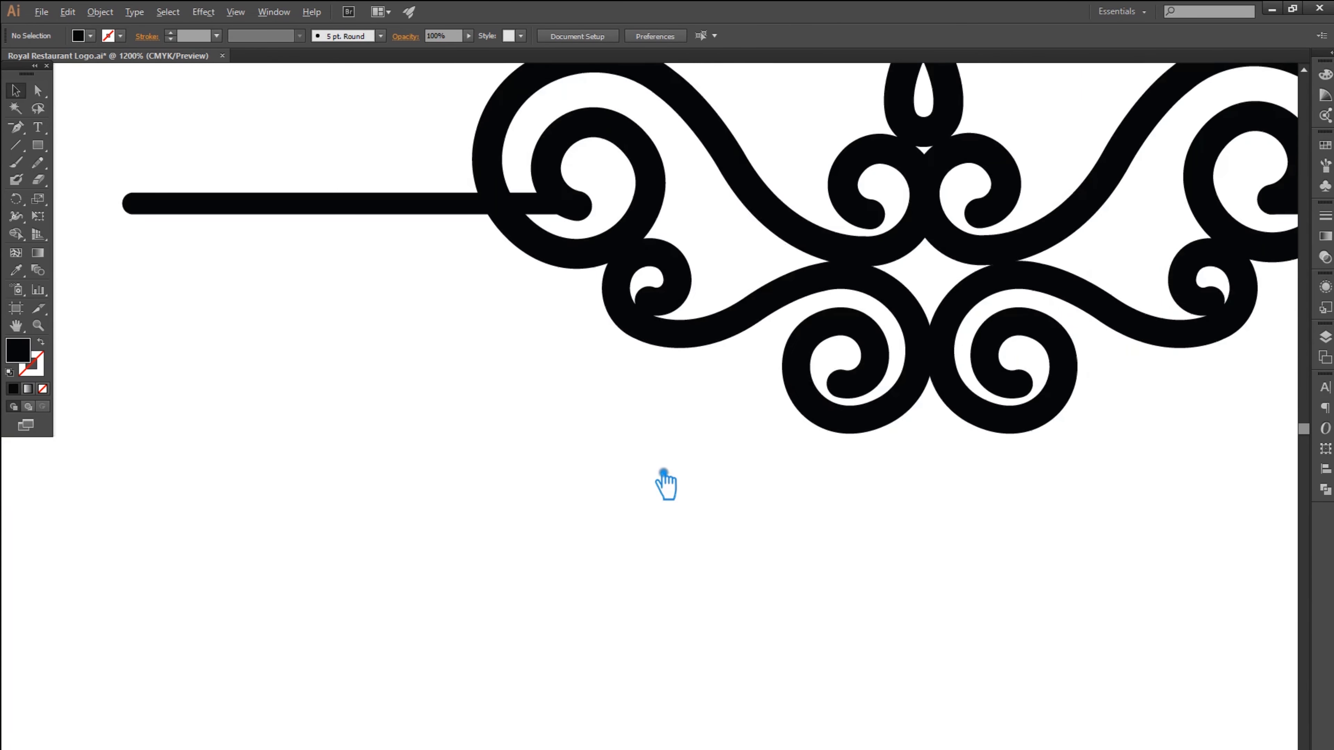
pyautogui.scroll(-2, 664, 475)
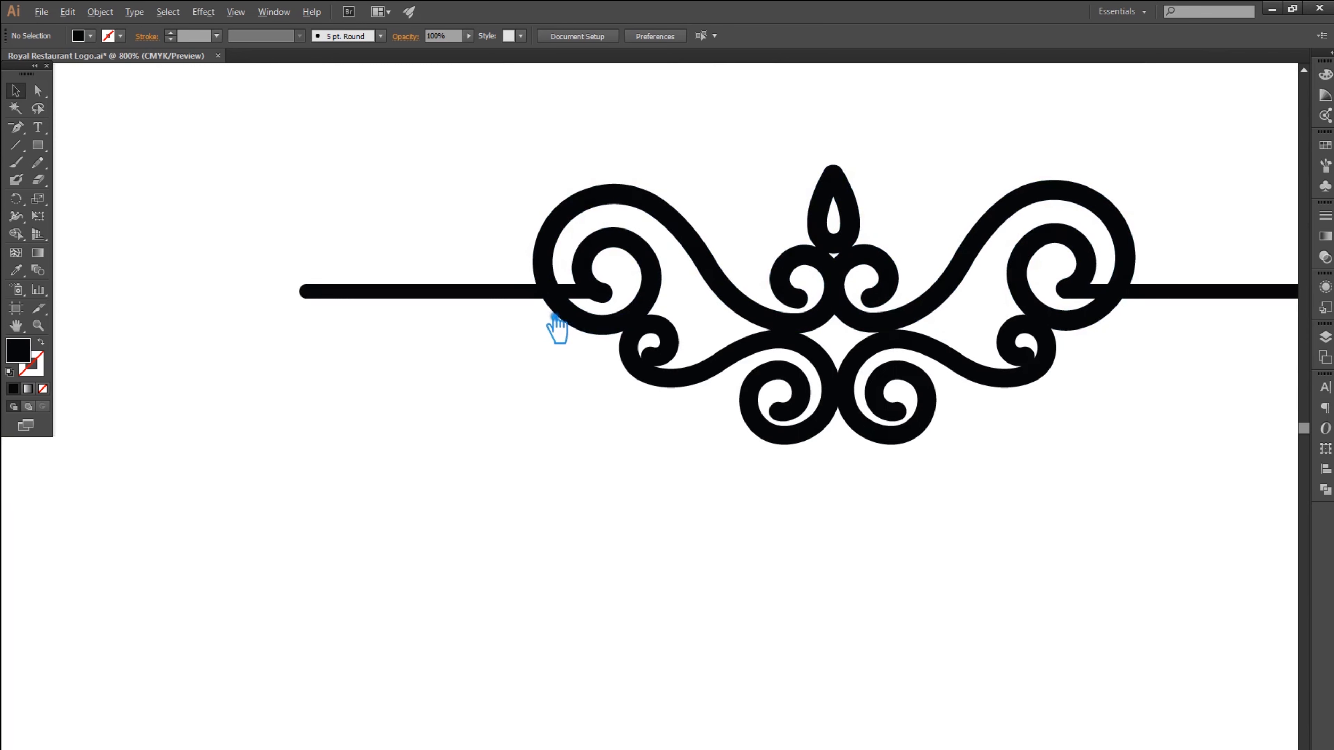
pyautogui.scroll(2, 557, 322)
pyautogui.moveTo(485, 295); pyautogui.dragTo(486, 302)
pyautogui.click(539, 384)
pyautogui.scroll(-2, 677, 450)
# Unite the scroll ornament and its two side lines into one shape with Pathfinder
pyautogui.moveTo(1166, 532); pyautogui.dragTo(425, 214)
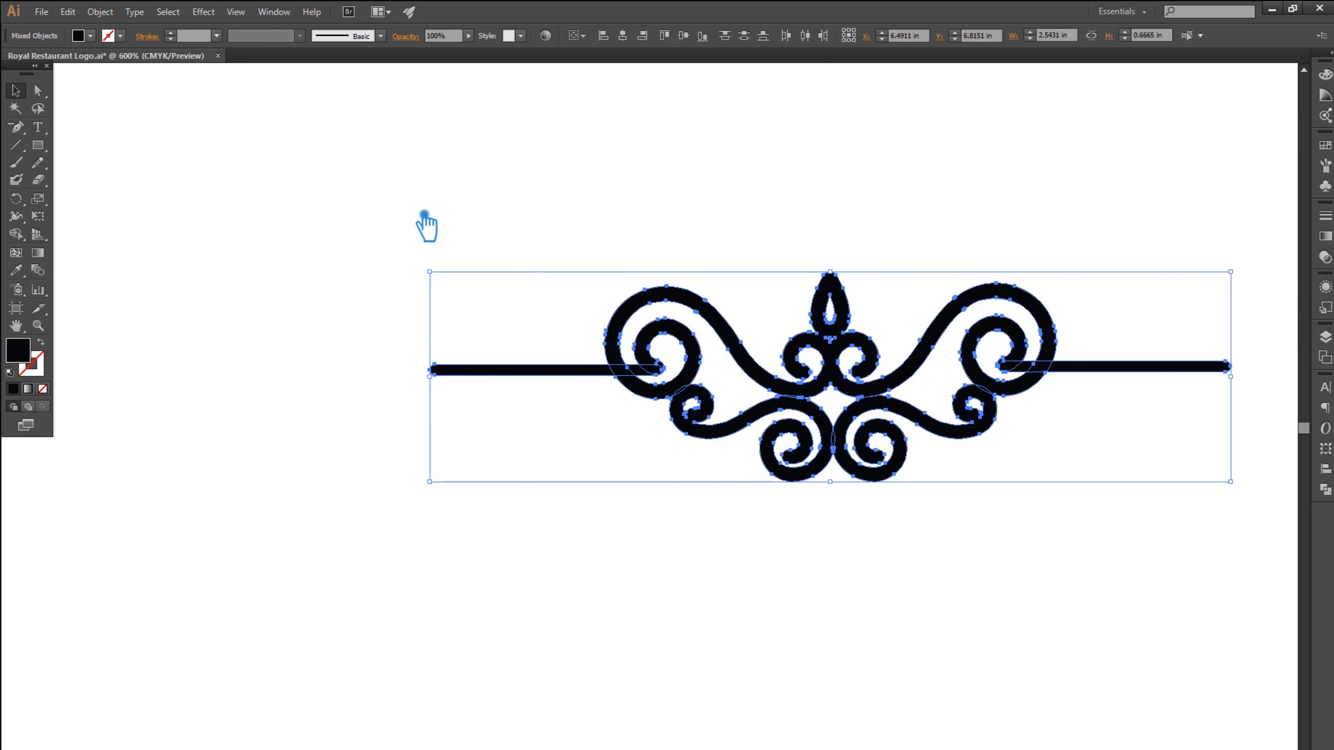
pyautogui.click(1325, 490)
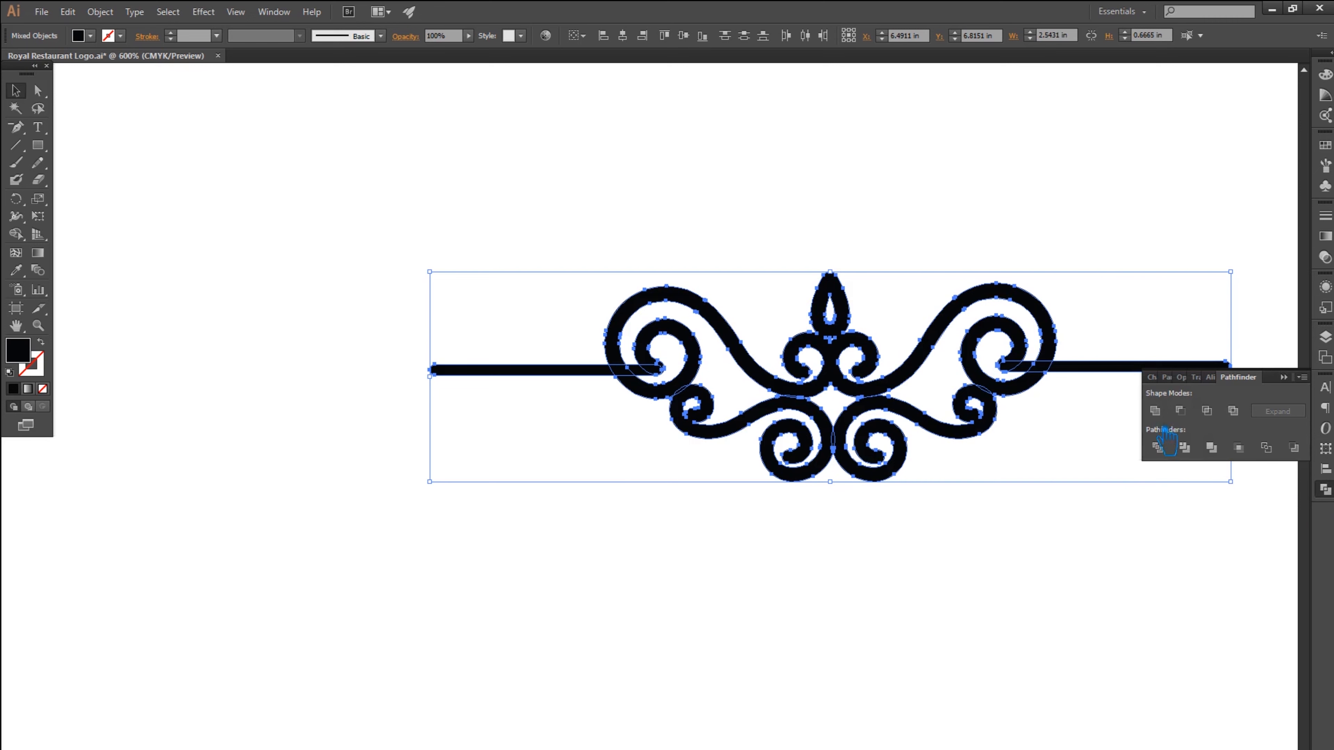
pyautogui.click(1154, 410)
pyautogui.click(1287, 378)
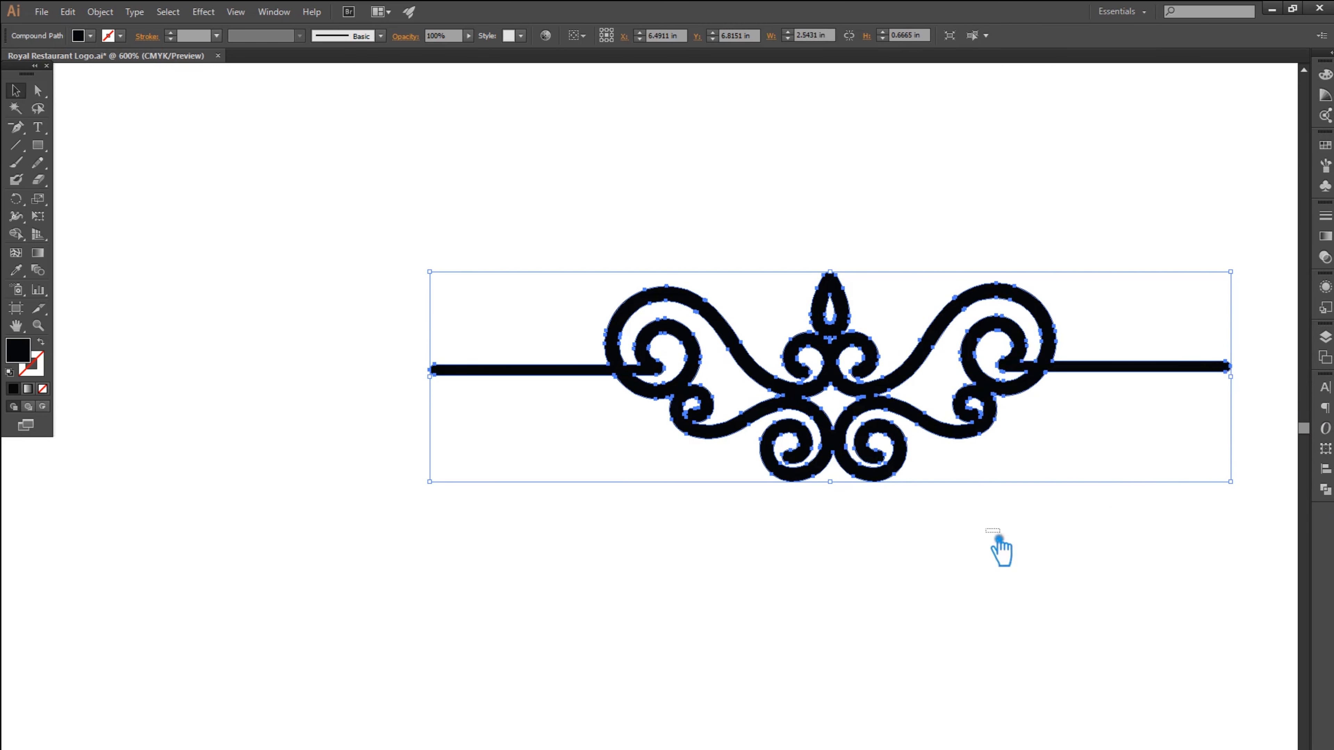
pyautogui.click(999, 536)
# Align the crown emblem and the divider ornament on their horizontal centres, and select both together
pyautogui.scroll(-3, 997, 537)
pyautogui.scroll(1, 1034, 518)
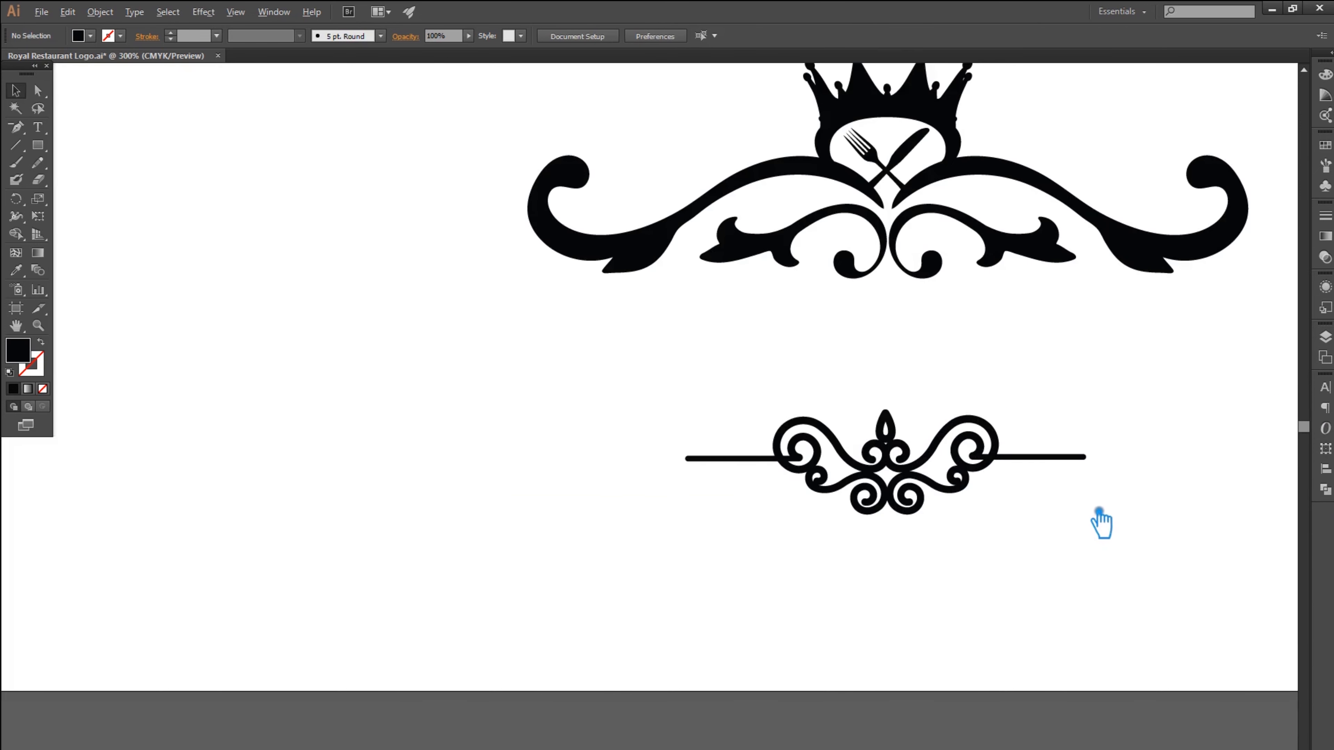
pyautogui.scroll(-2, 1131, 521)
pyautogui.moveTo(1131, 521); pyautogui.dragTo(588, 389)
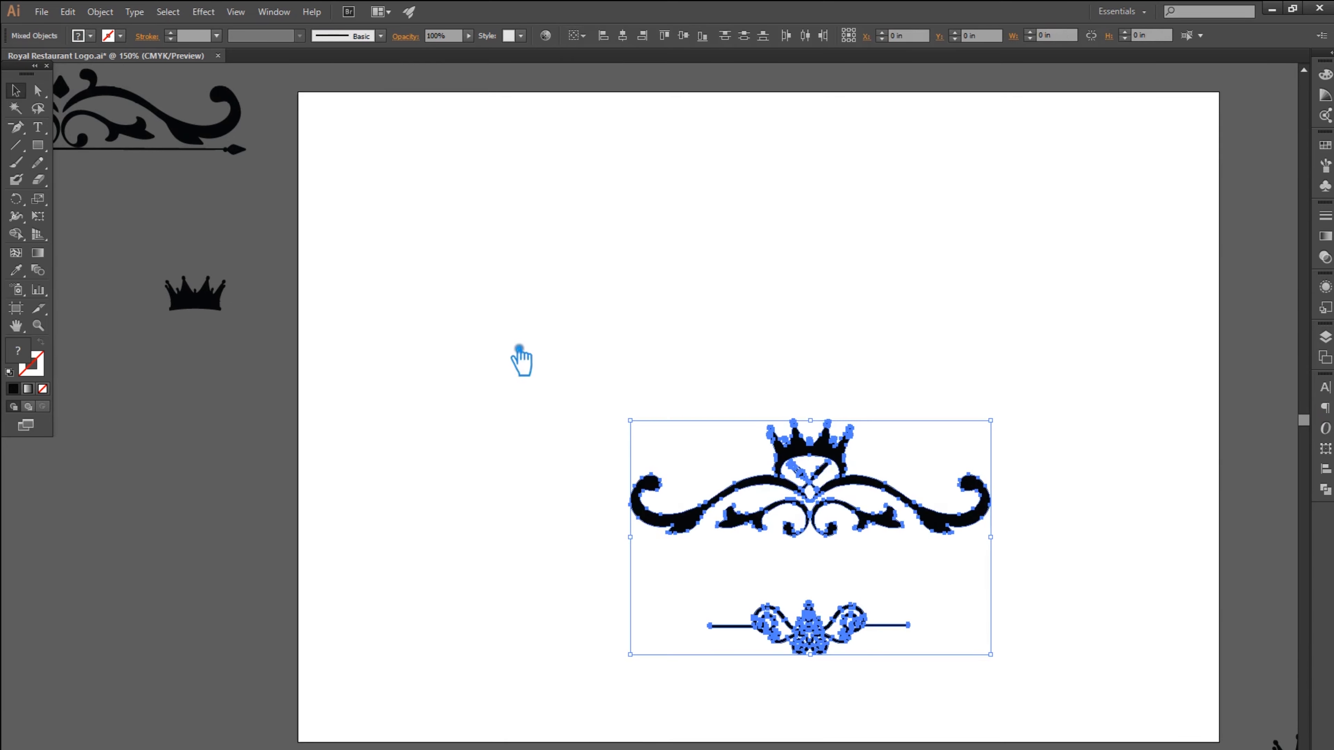
pyautogui.click(625, 38)
pyautogui.click(935, 455)
pyautogui.click(903, 491)
pyautogui.click(1042, 422)
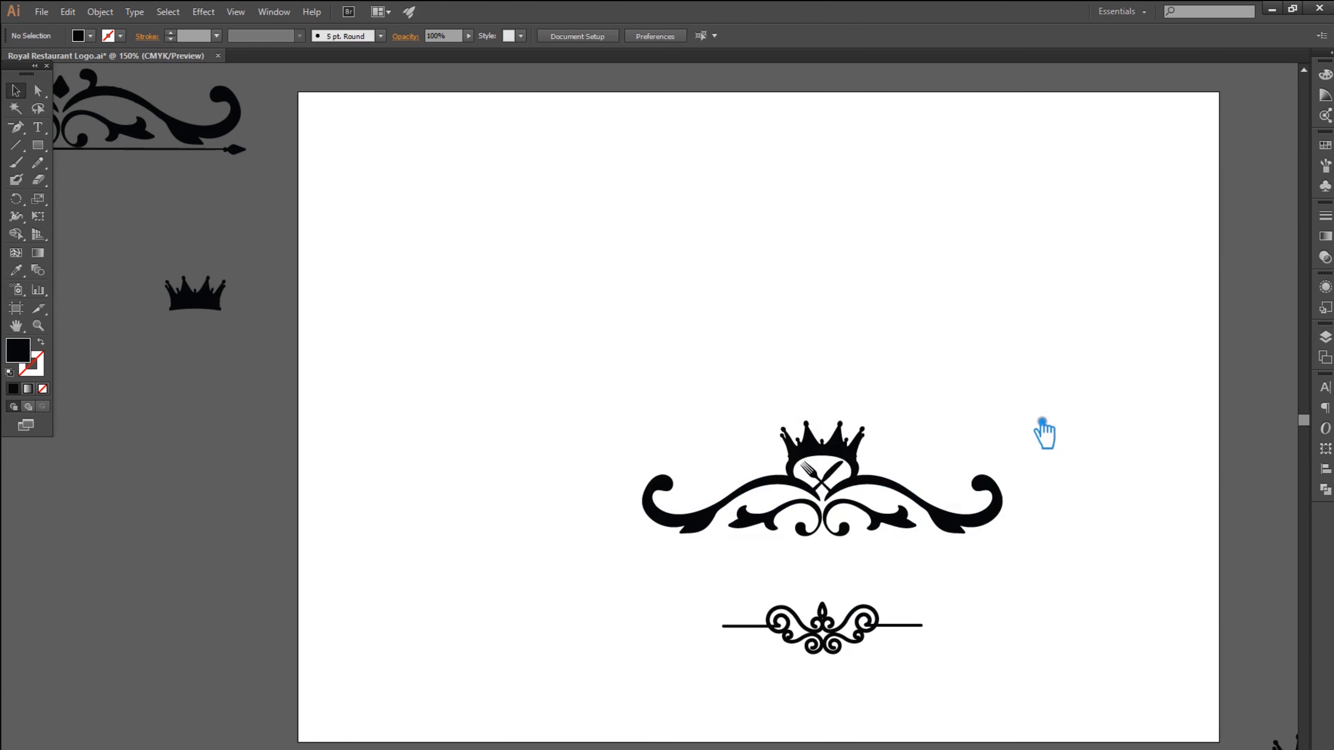
pyautogui.moveTo(1026, 650); pyautogui.dragTo(668, 429)
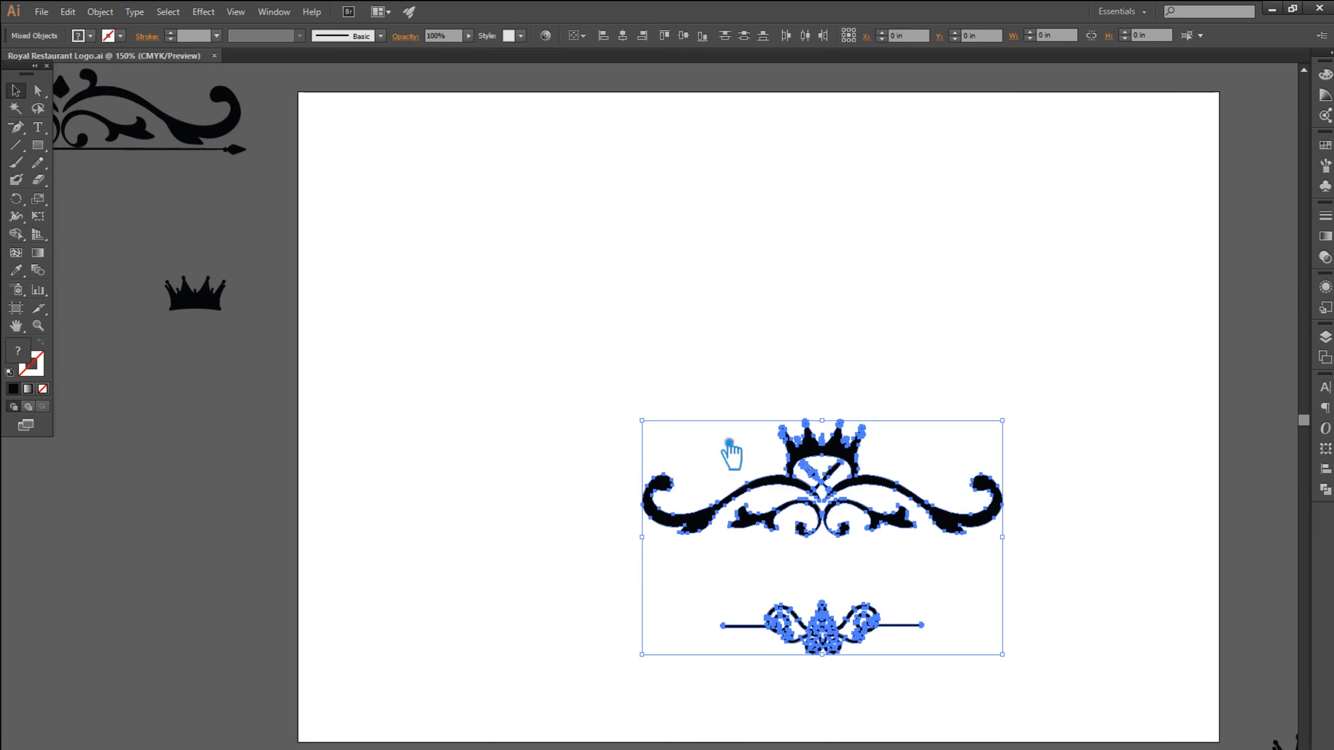
# Move the emblem and divider up and left on the artboard, and lower the divider to leave room for text
pyautogui.moveTo(893, 482); pyautogui.dragTo(836, 317)
pyautogui.click(1015, 435)
pyautogui.moveTo(786, 494); pyautogui.dragTo(786, 568)
pyautogui.click(1045, 481)
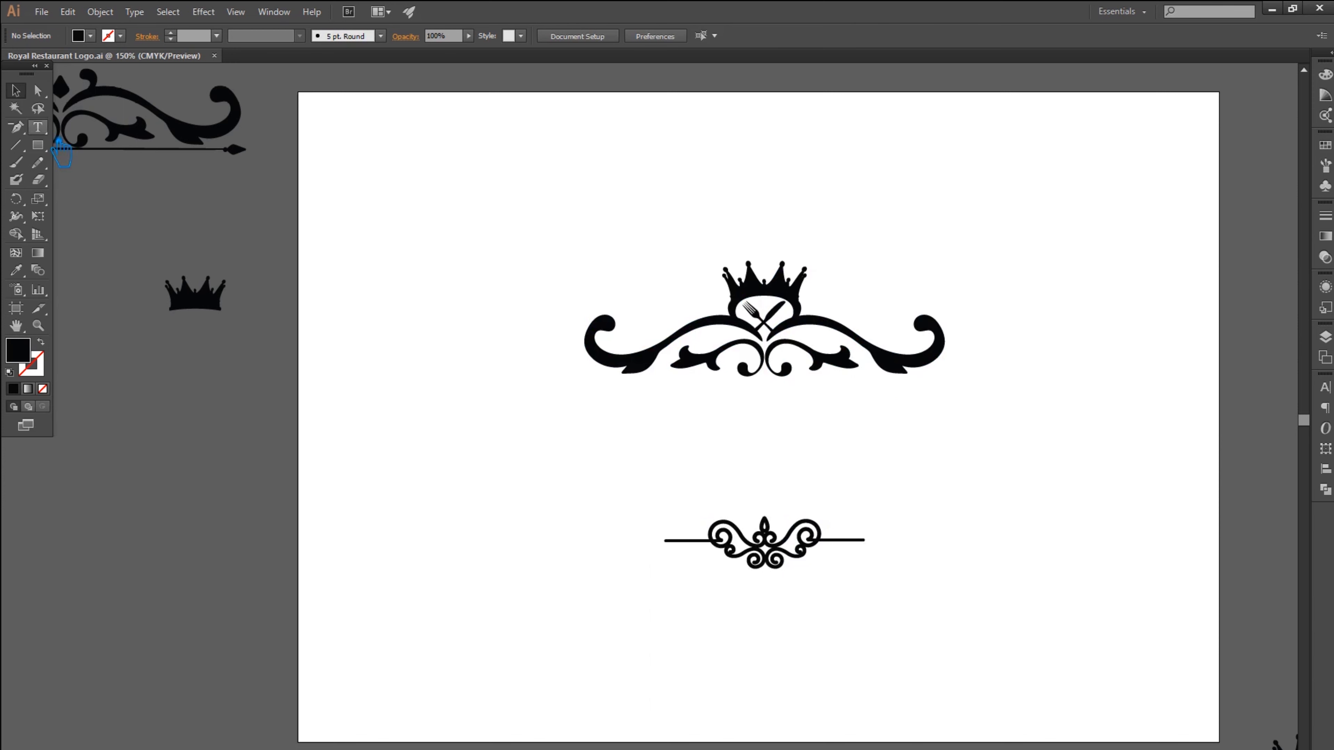
# Start a text object between the emblem and the divider, using Philosopher Bold at 48 pt
pyautogui.click(668, 456)
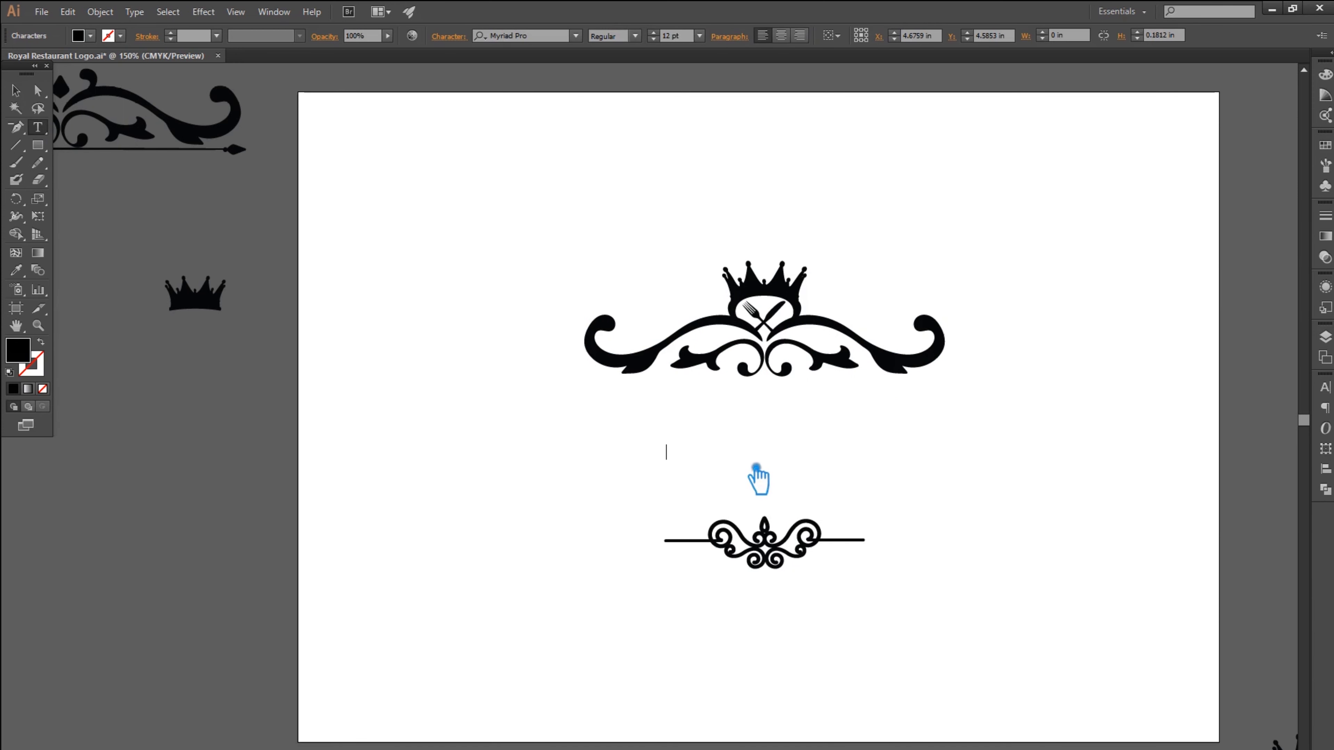
pyautogui.click(549, 38)
pyautogui.write('phi')
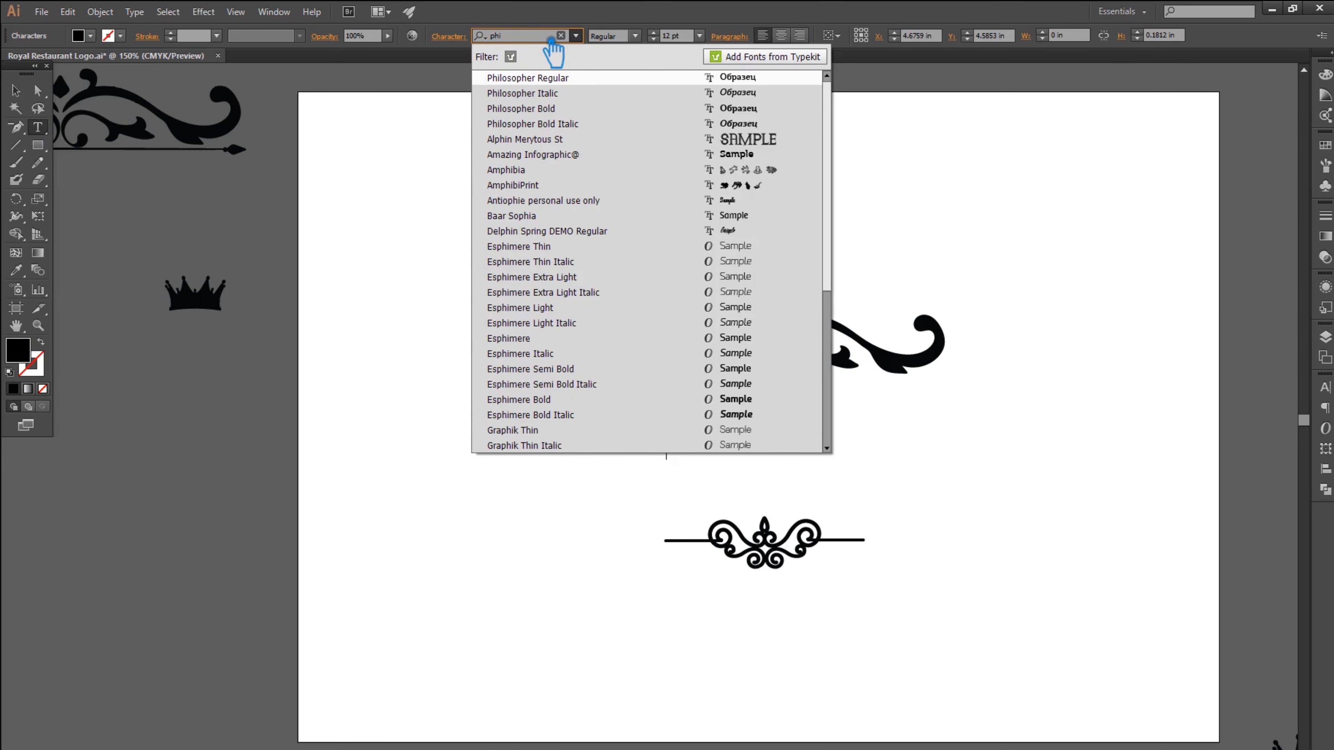
pyautogui.click(568, 111)
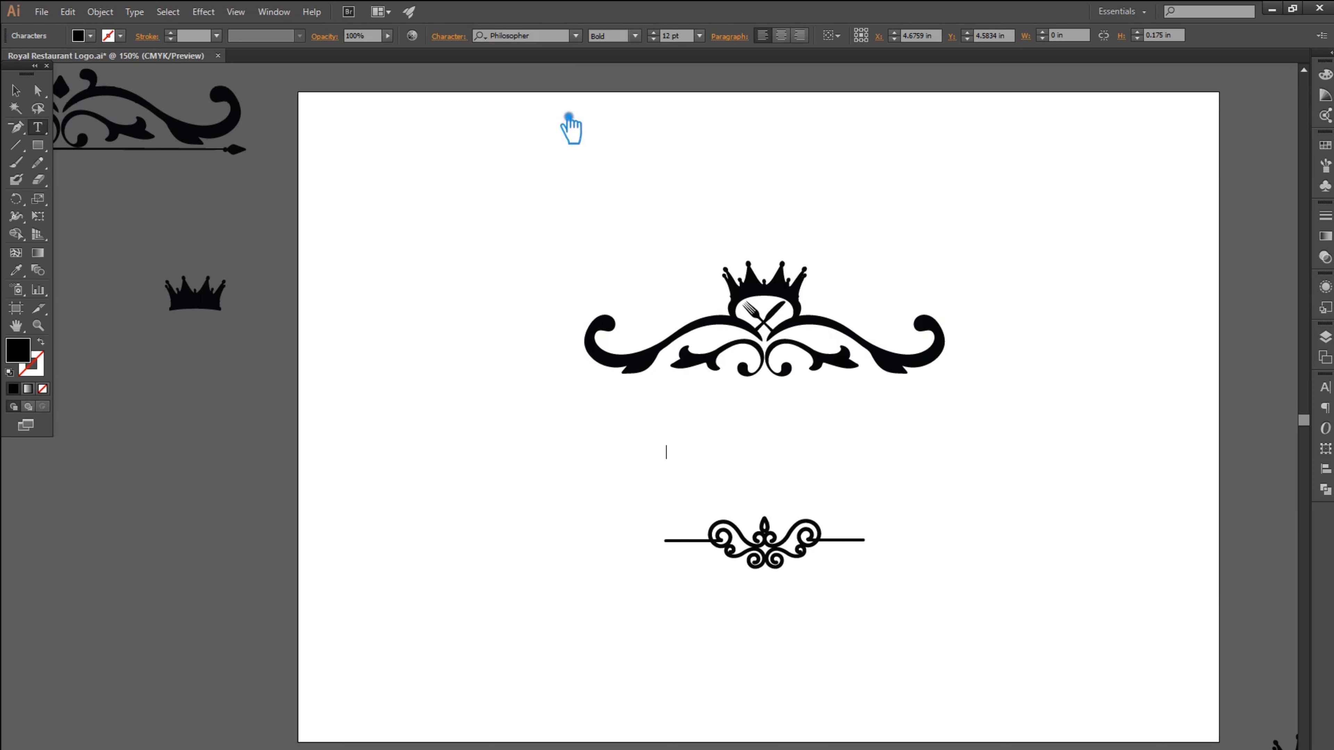
pyautogui.click(699, 35)
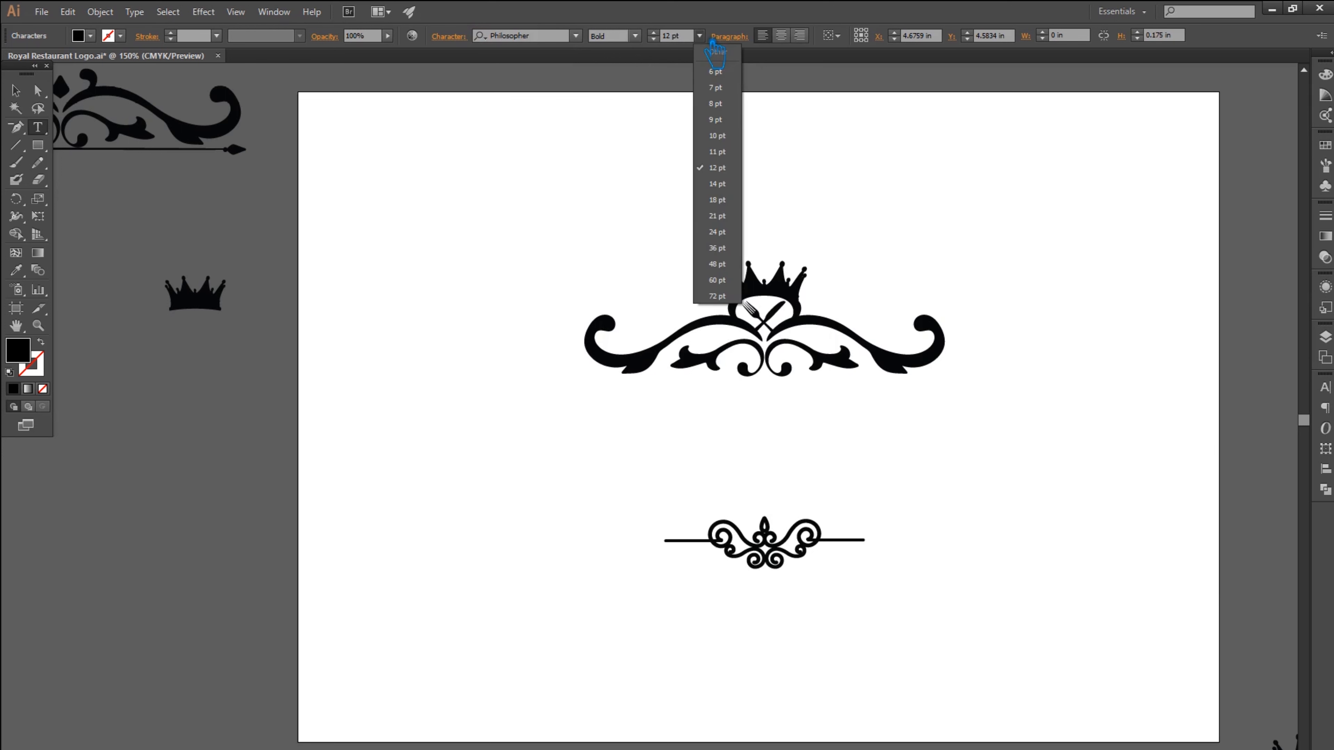
pyautogui.click(720, 247)
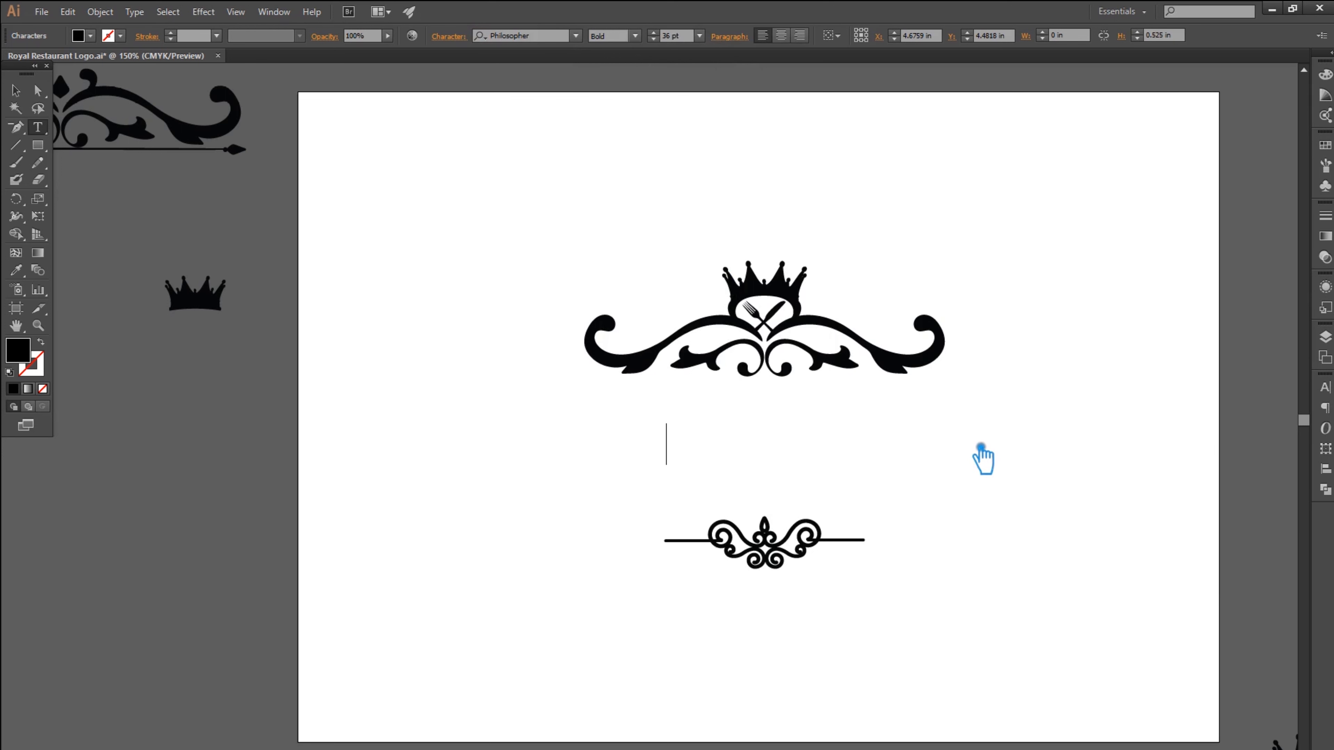
pyautogui.click(699, 35)
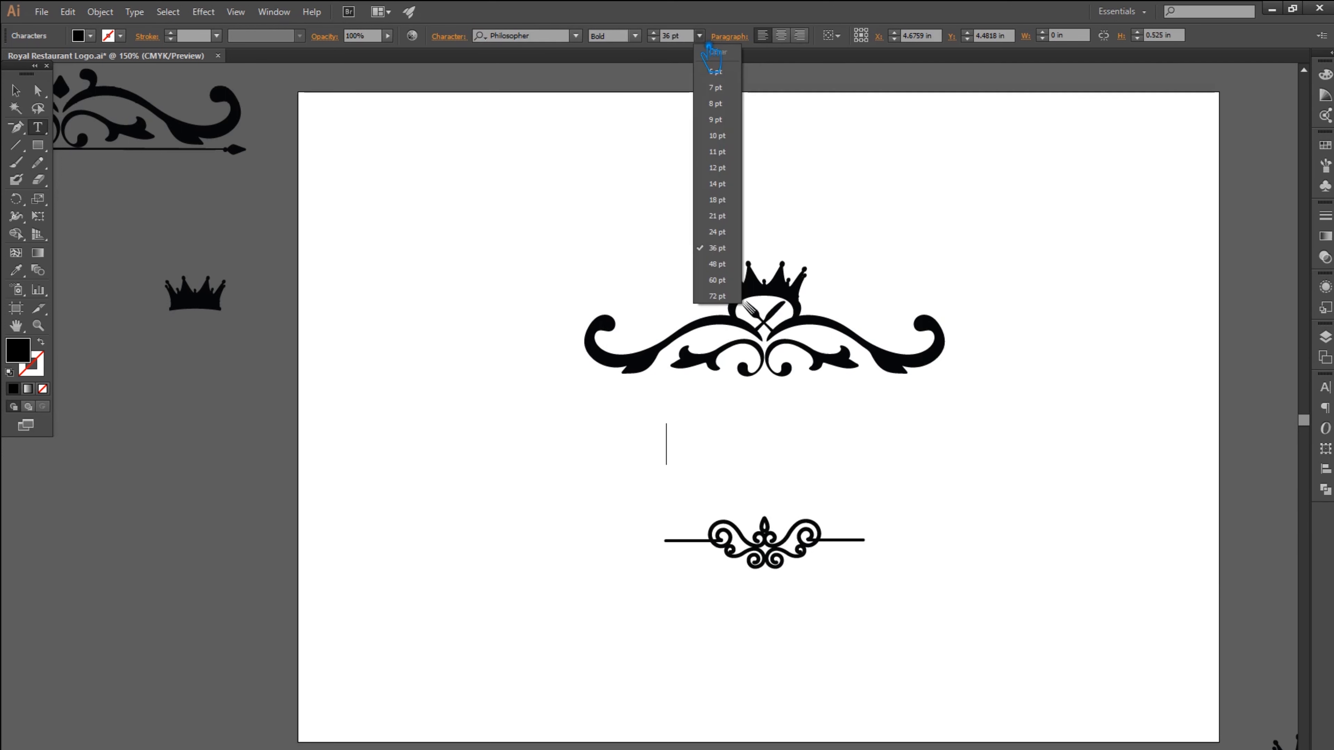
pyautogui.click(729, 267)
# Enter the title "Royal Foods" and scale it up around its centre to about 85 pt beneath the emblem
pyautogui.write('Roy')
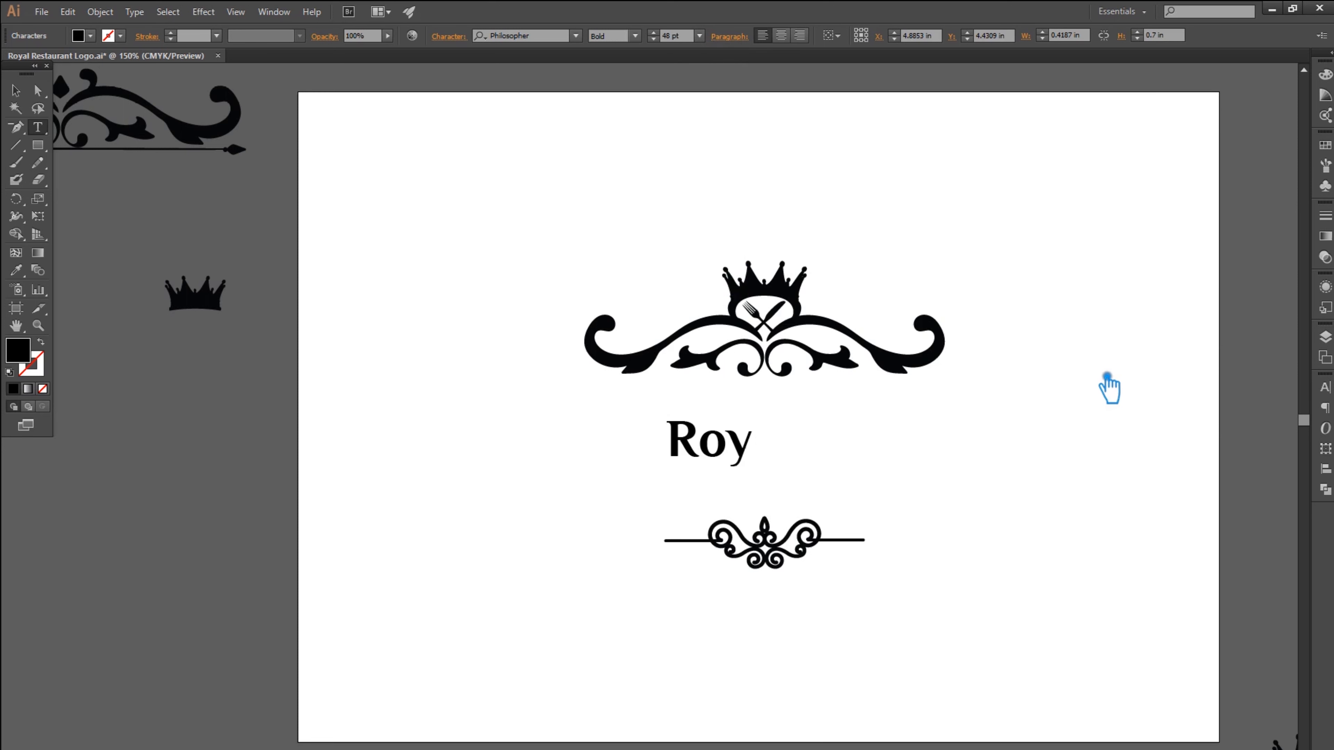
pyautogui.write('al Foods')
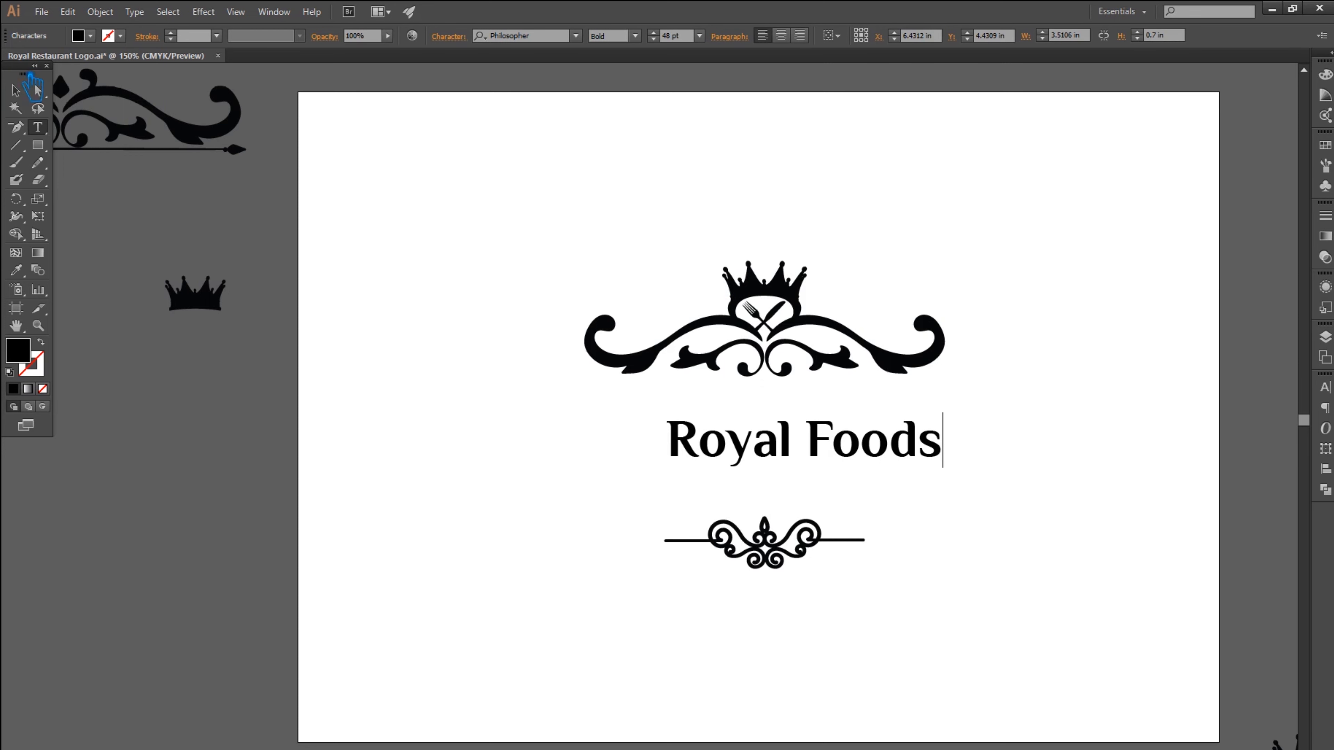
pyautogui.press('Escape')
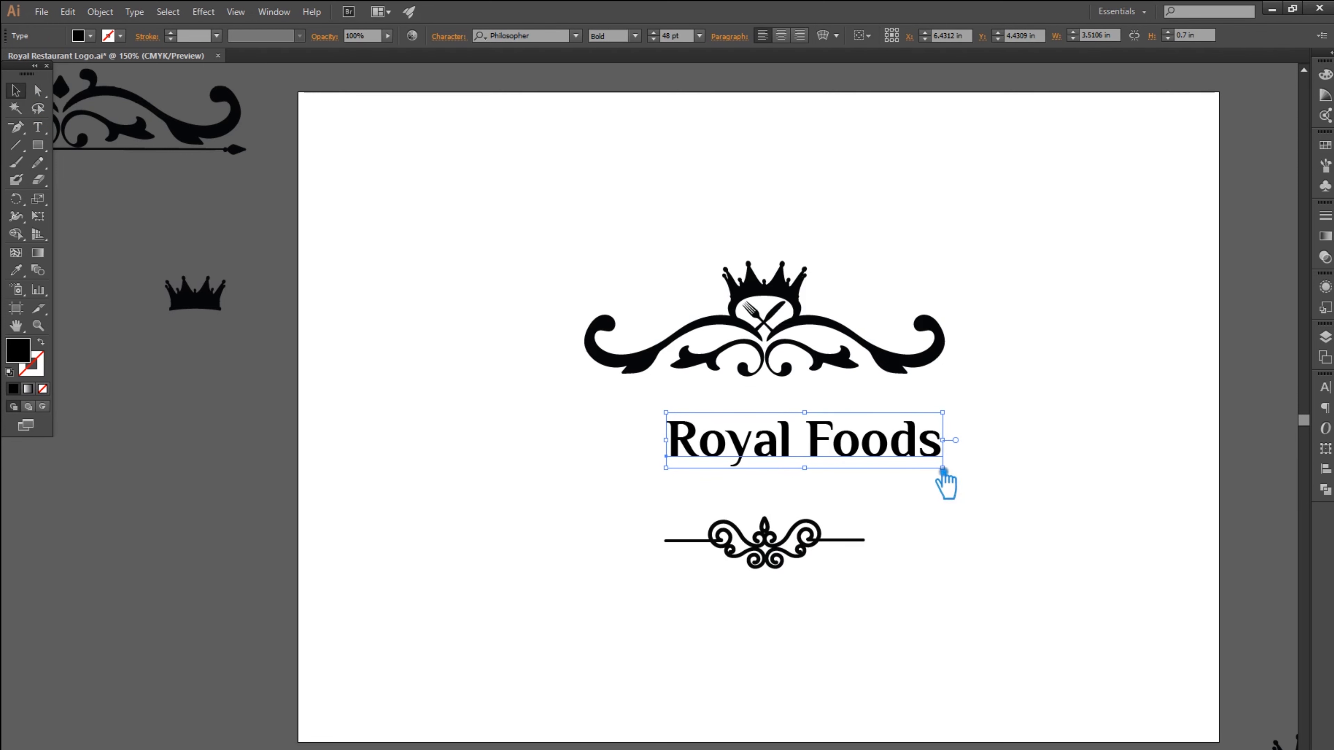
pyautogui.moveTo(953, 475); pyautogui.dragTo(924, 459)
pyautogui.click(985, 520)
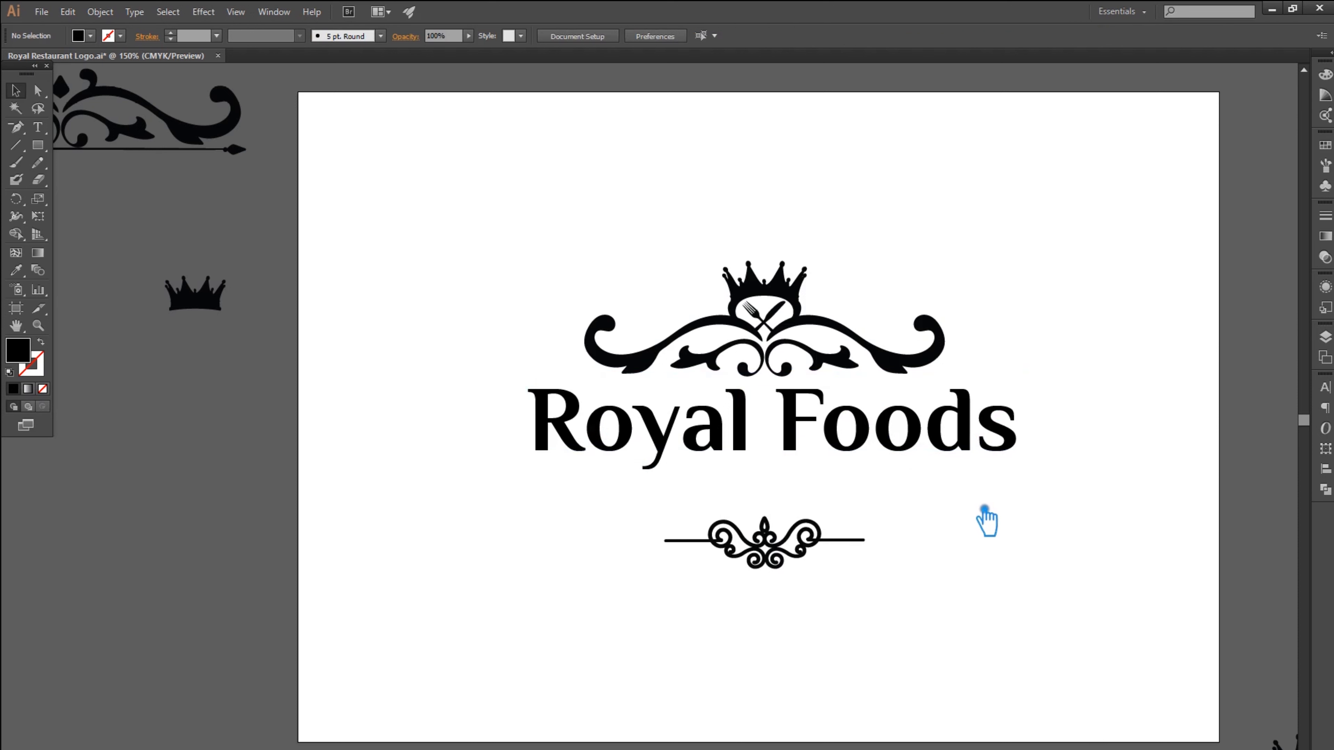
# Move the divider ornament slightly further down and save the document
pyautogui.moveTo(801, 559); pyautogui.dragTo(807, 587)
pyautogui.click(989, 520)
pyautogui.hotkey('ctrl', 's')
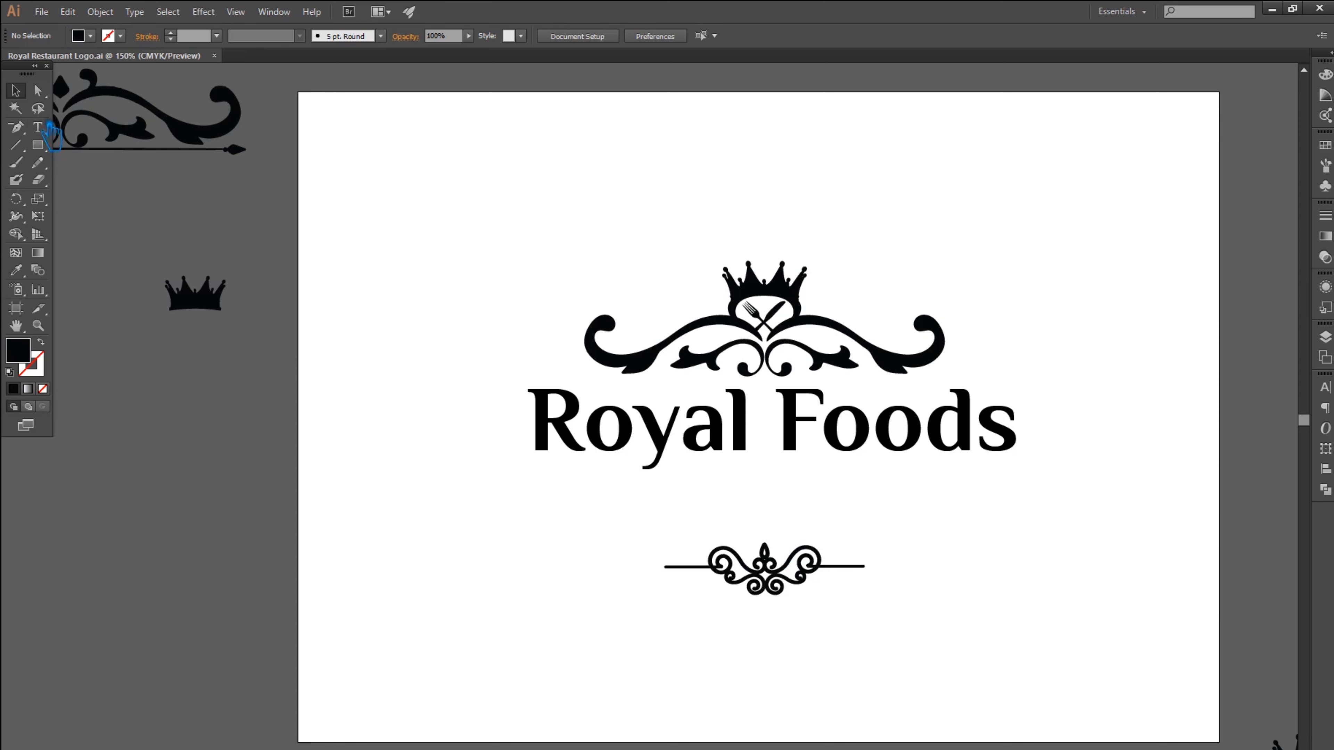
# Copy the Royal Foods title straight down and scale the copy around its centre to about 27.5 pt
pyautogui.click(730, 452)
pyautogui.click(729, 465)
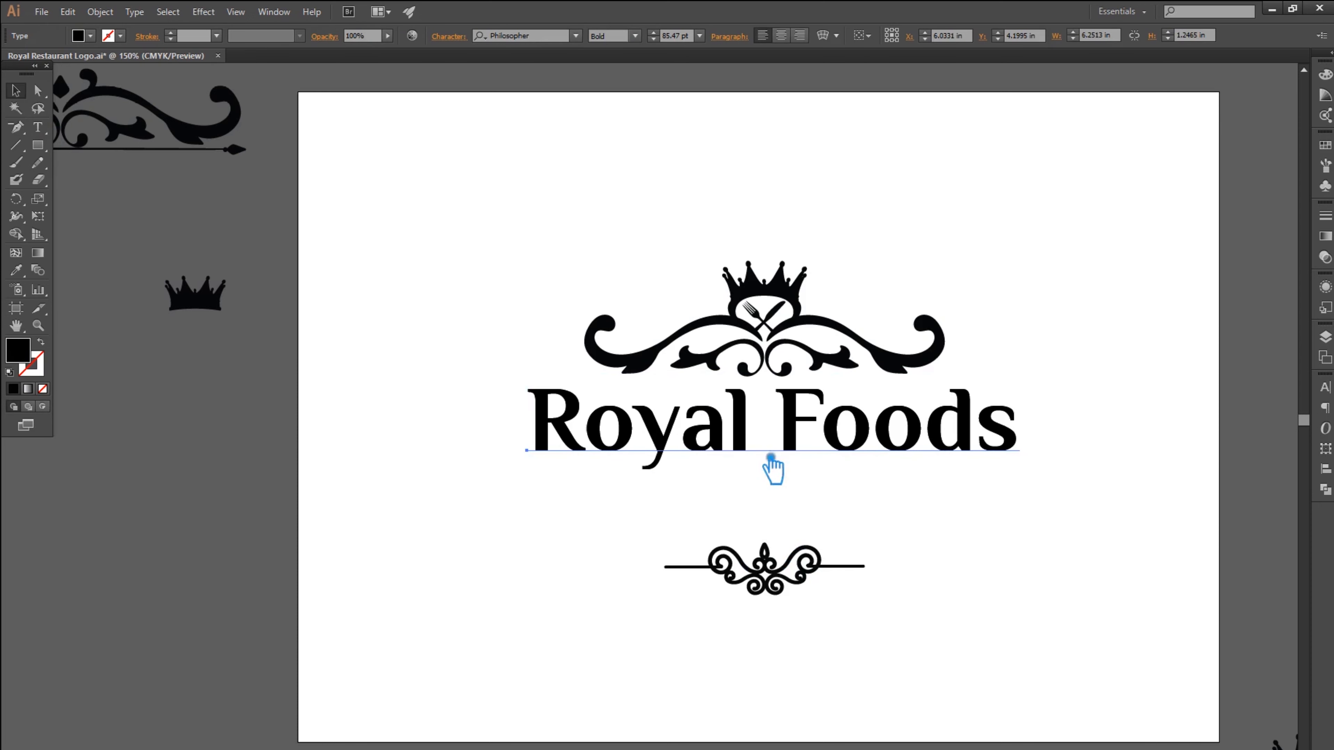
pyautogui.moveTo(812, 440); pyautogui.dragTo(820, 512)
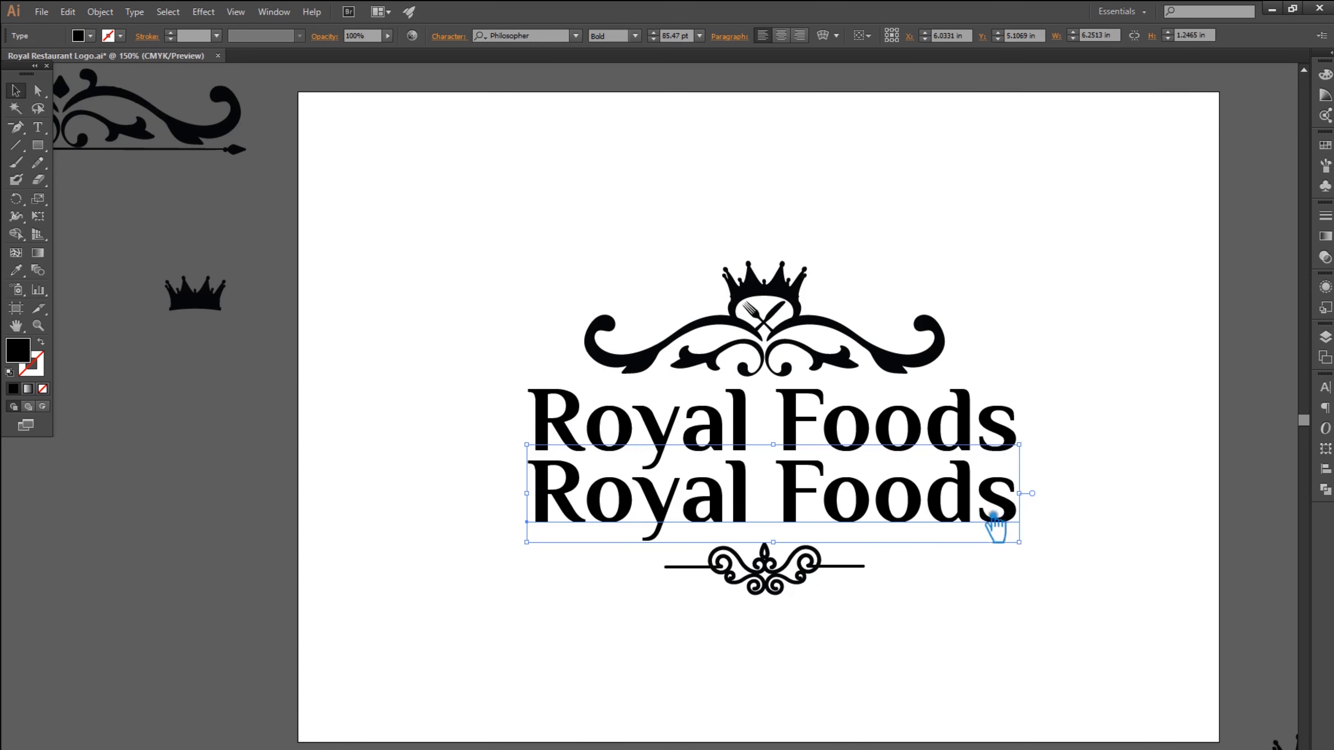
pyautogui.moveTo(1034, 549); pyautogui.dragTo(795, 509)
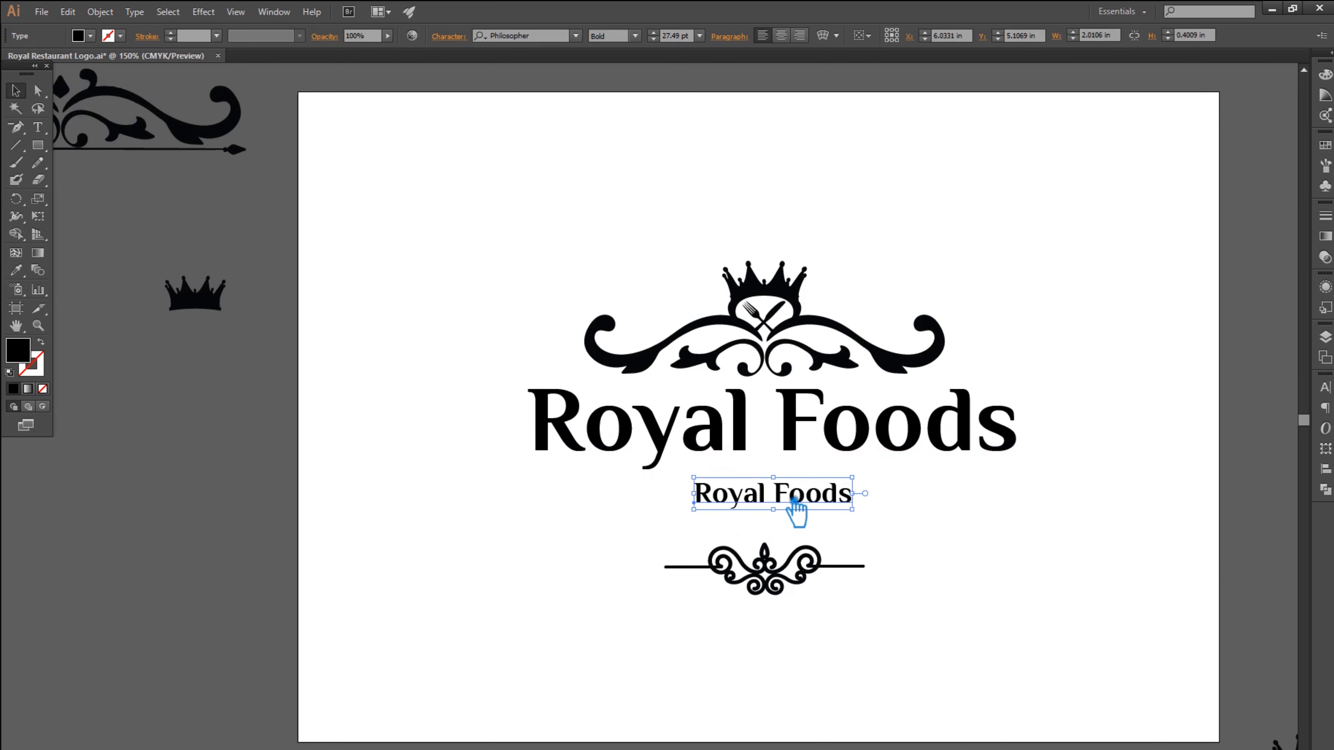
# Replace the small copy's text with "Tagline Goes Here" and position it centred just beneath the title
pyautogui.press('t')
pyautogui.hotkey('ctrl', 'a')
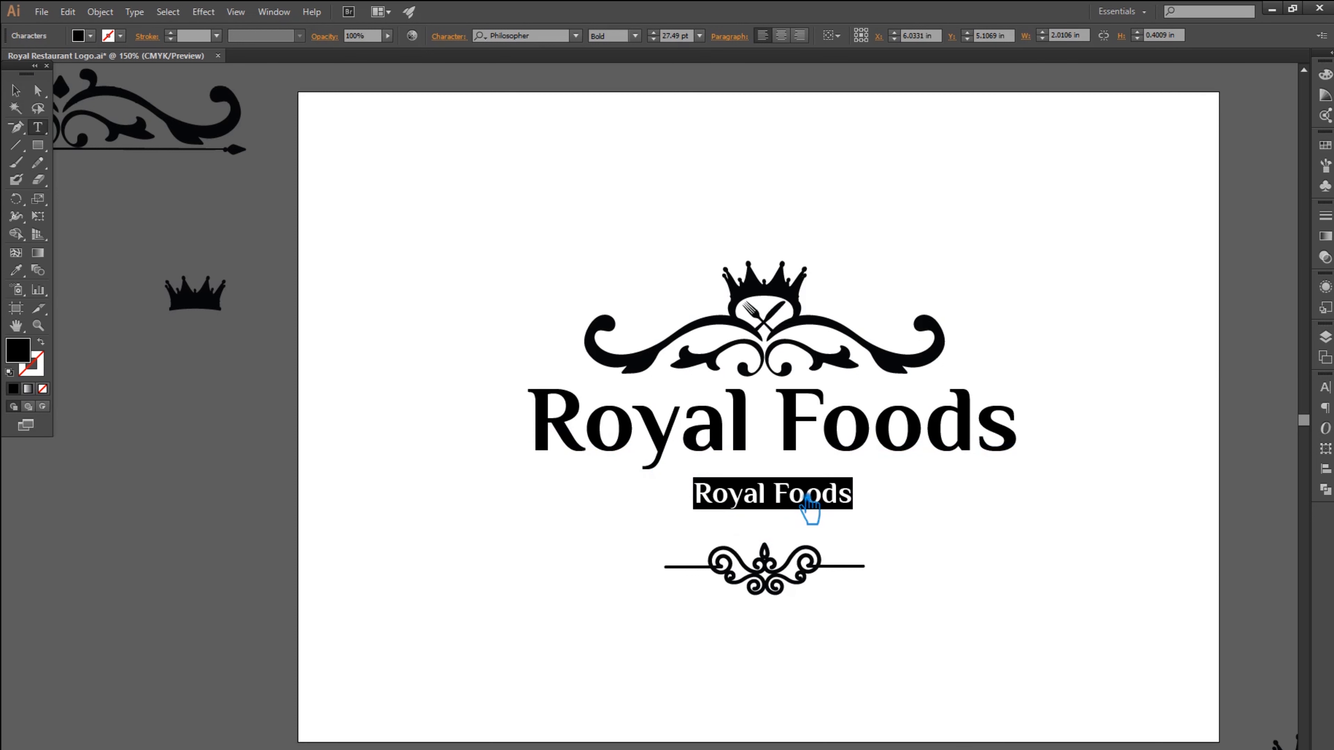
pyautogui.write('Tagline Goes  Here')
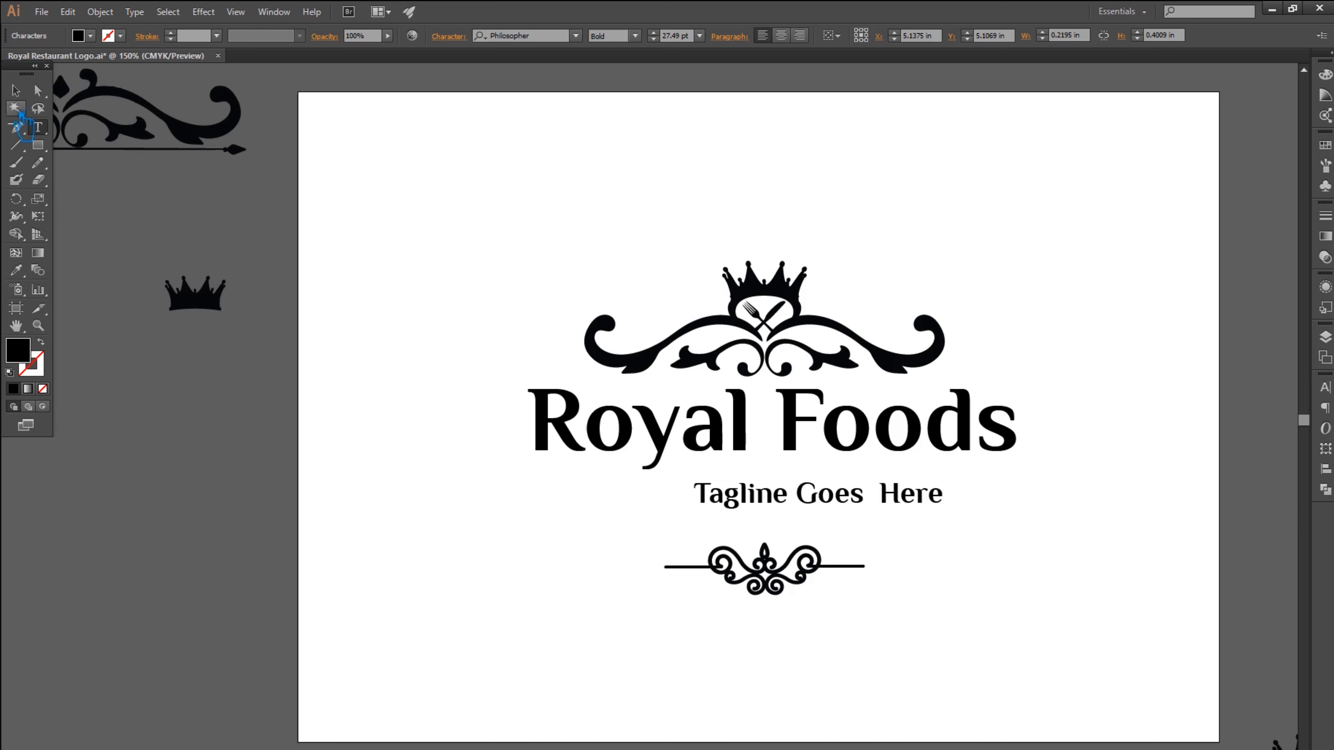
pyautogui.click(16, 91)
pyautogui.click(1032, 520)
pyautogui.moveTo(896, 512); pyautogui.dragTo(849, 496)
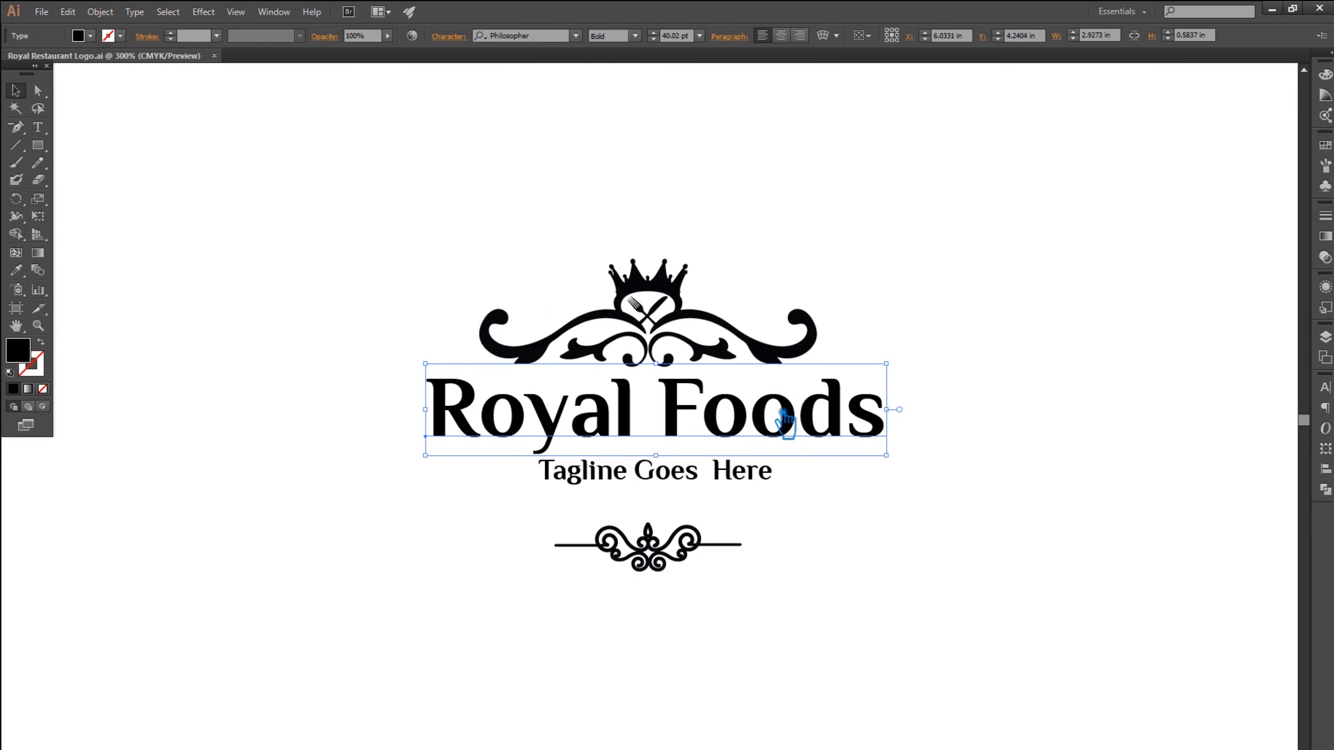
# Set the Royal Foods title in All Caps and tighten its tracking to slightly beyond -50
pyautogui.click(471, 38)
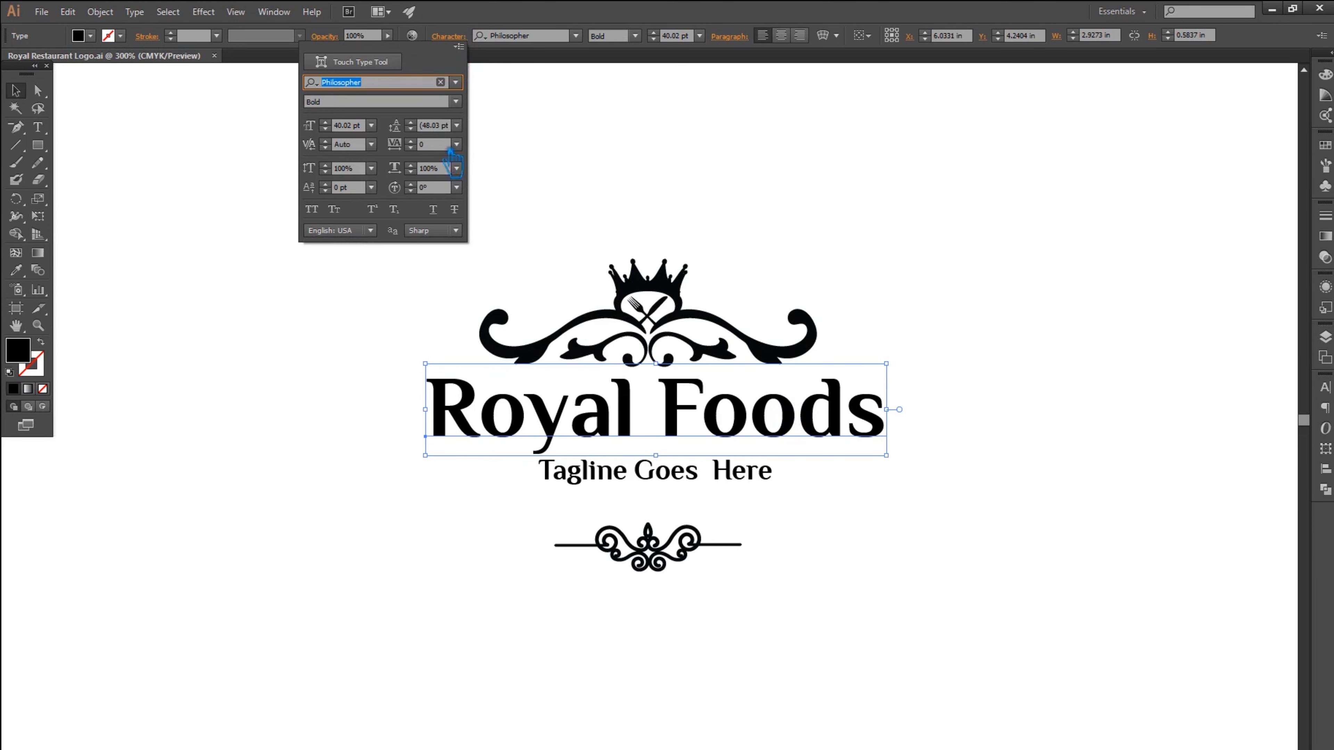
pyautogui.click(315, 210)
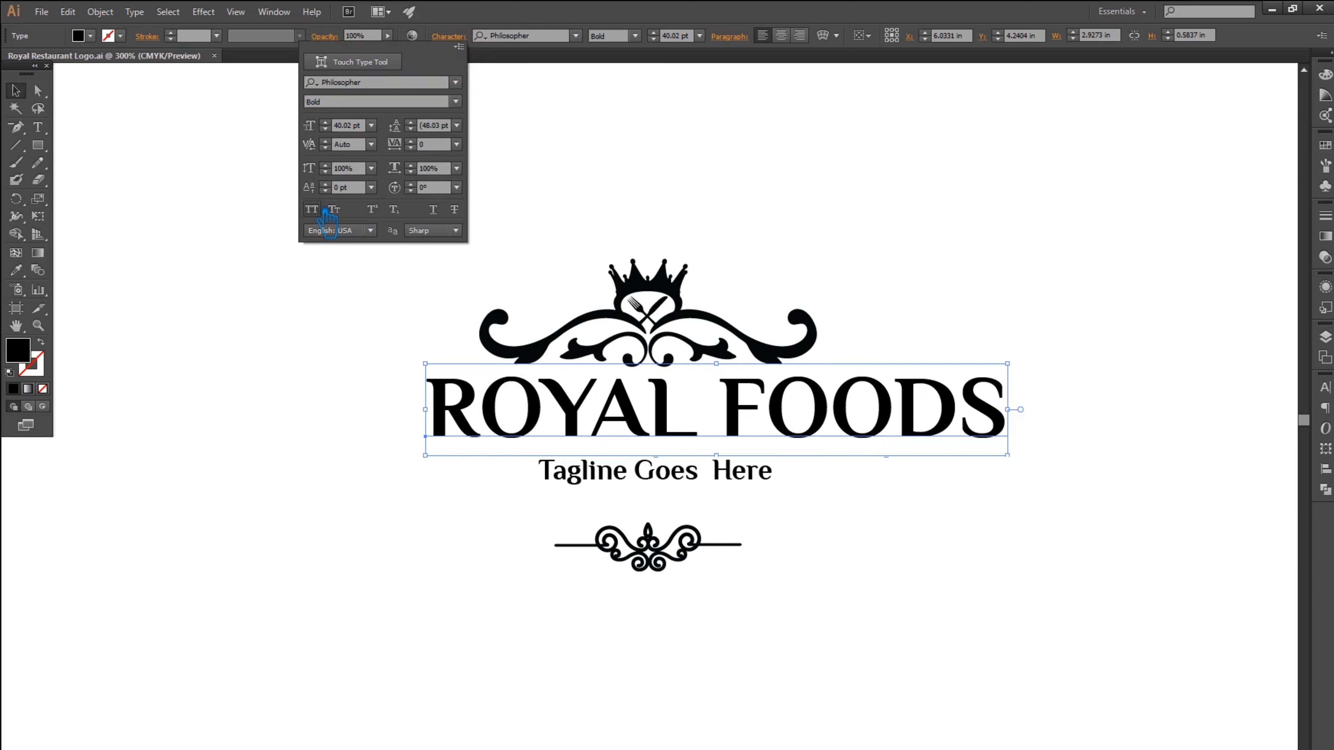
pyautogui.click(456, 144)
pyautogui.click(474, 191)
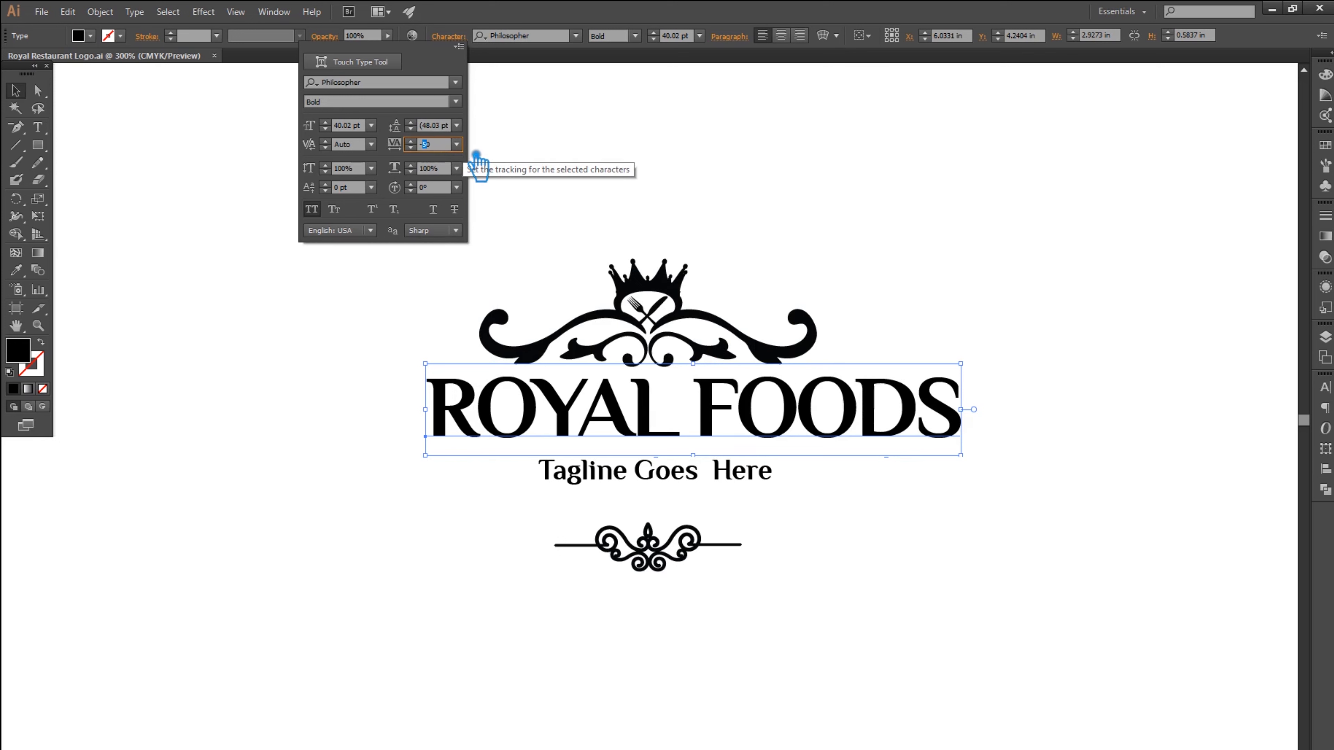
pyautogui.press('Return')
pyautogui.click(703, 200)
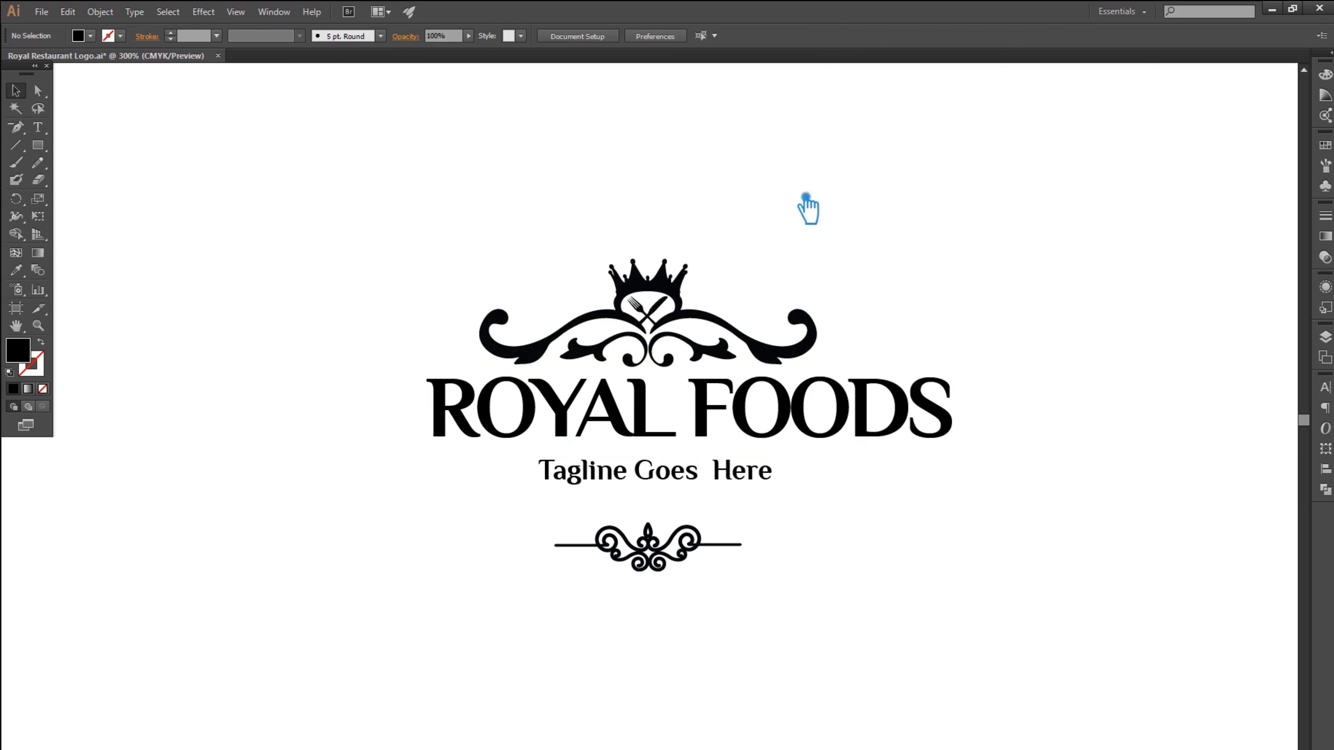
# Shift the all-caps title left so that it sits roughly centred beneath the crown emblem
pyautogui.moveTo(882, 407); pyautogui.dragTo(854, 407)
pyautogui.click(864, 504)
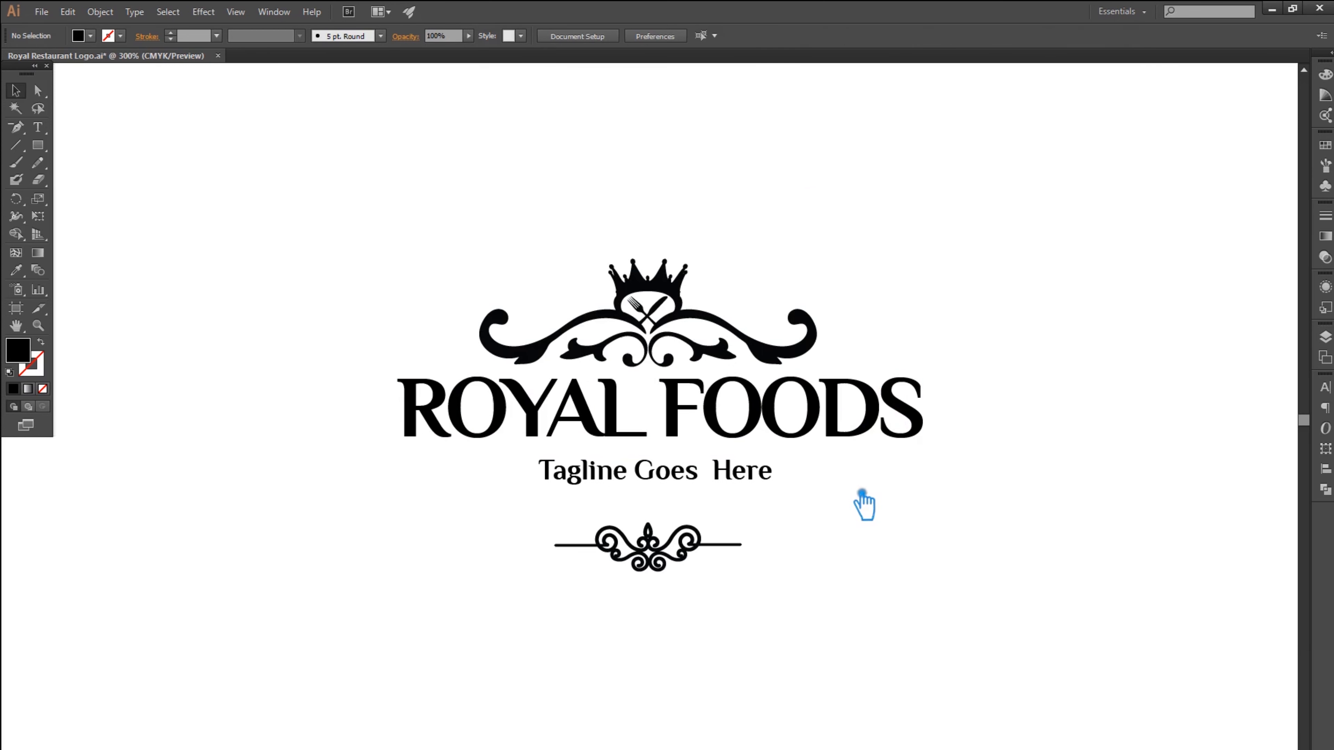
# Widen the tagline's letter tracking to 400
pyautogui.click(665, 469)
pyautogui.click(448, 36)
pyautogui.click(457, 144)
pyautogui.click(489, 394)
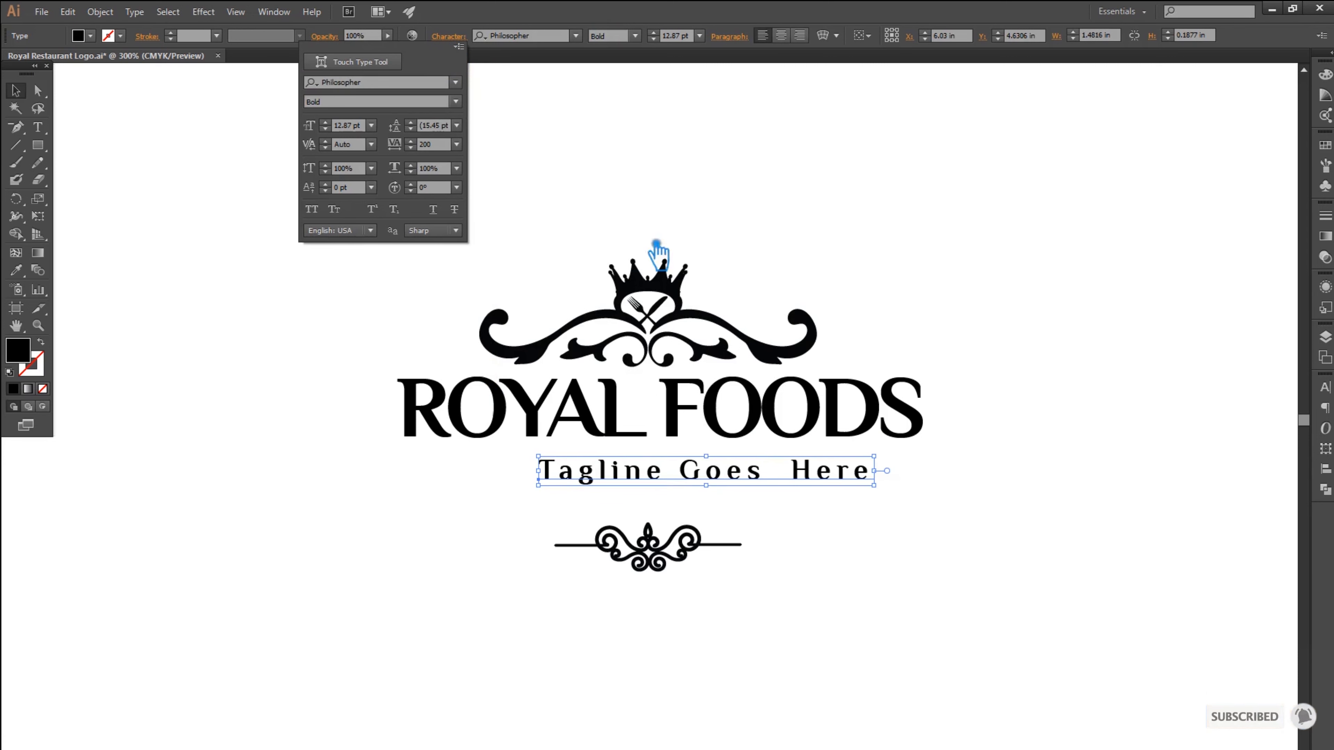
pyautogui.click(424, 144)
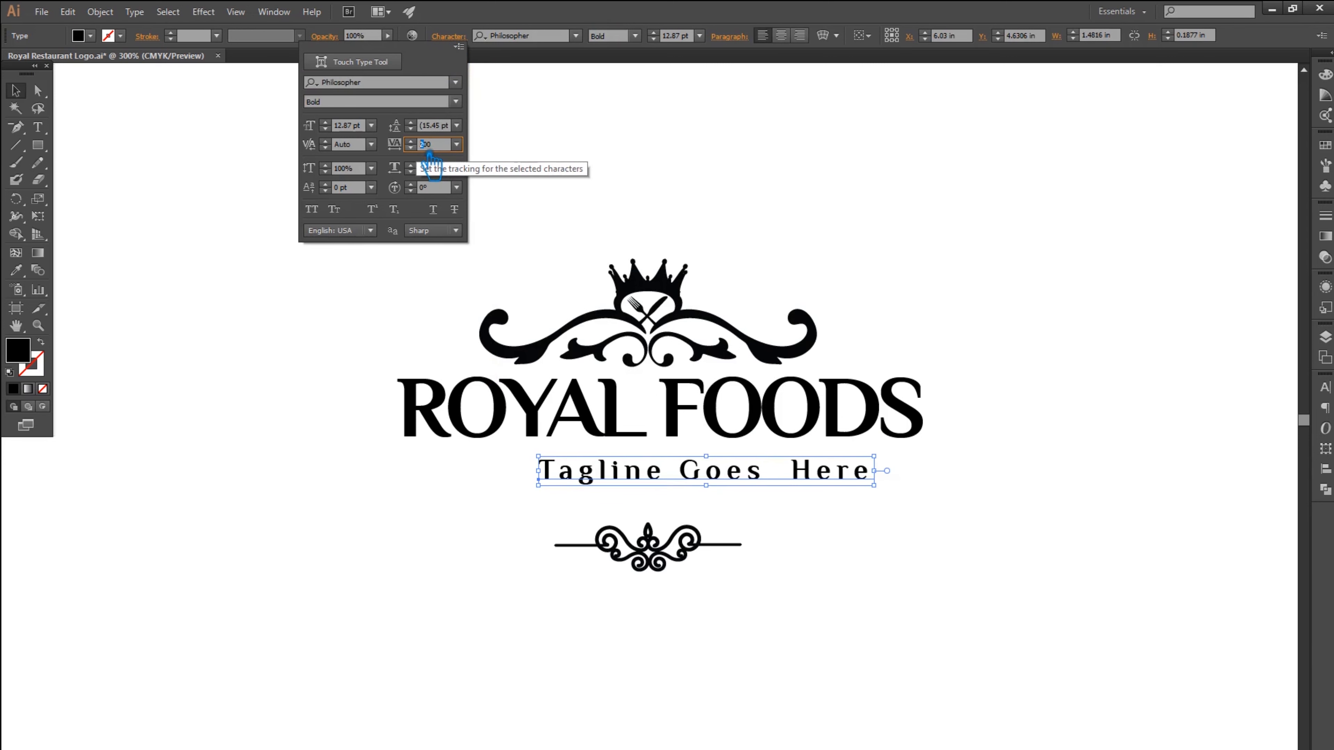
pyautogui.write('4')
pyautogui.press('Return')
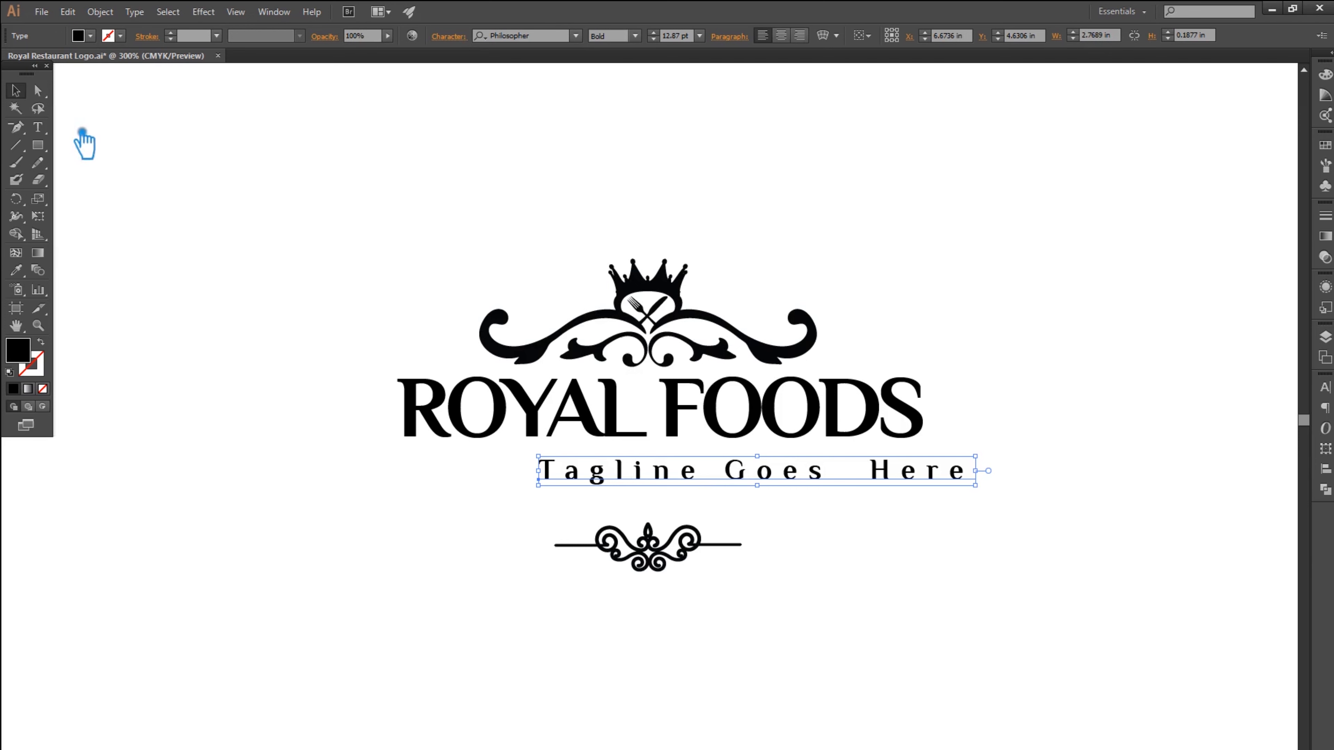
# Set the tracking of the tagline's final letter "e" to 0 to remove the trailing space
pyautogui.moveTo(945, 472); pyautogui.dragTo(988, 479)
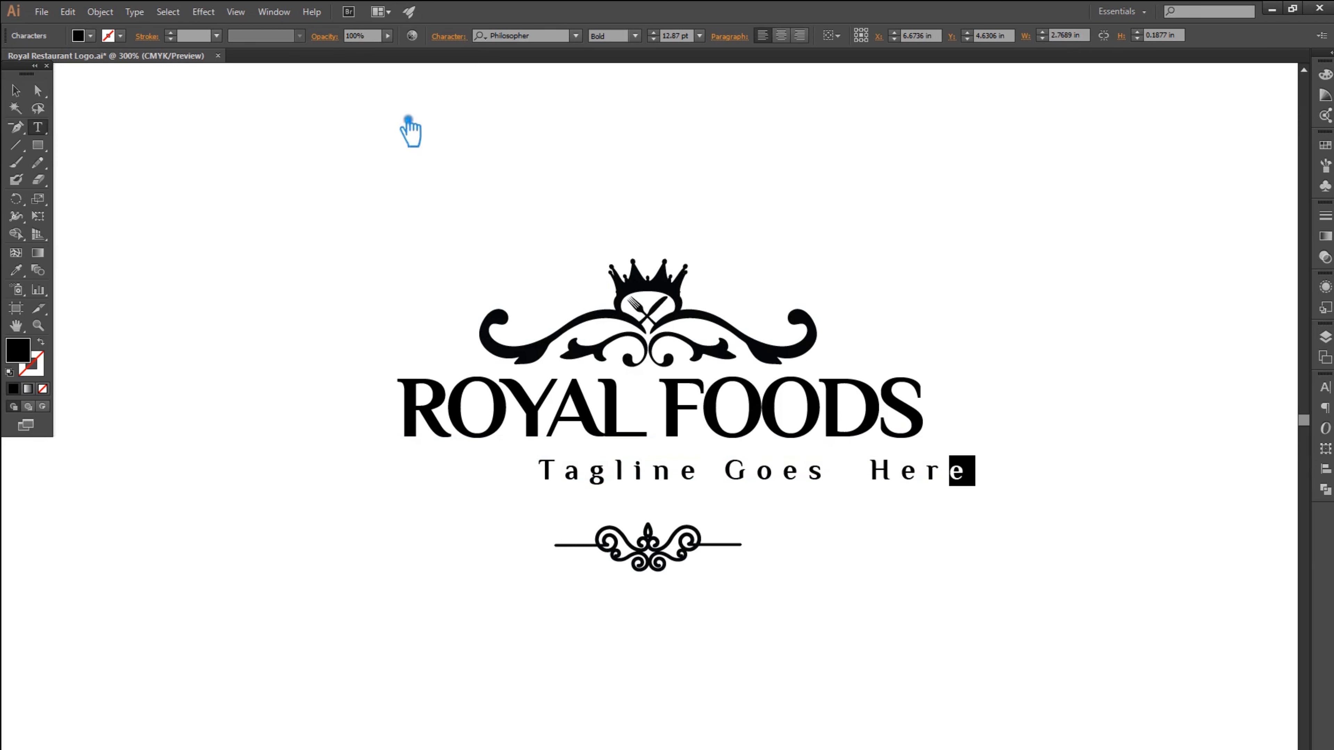
pyautogui.click(466, 48)
pyautogui.click(450, 141)
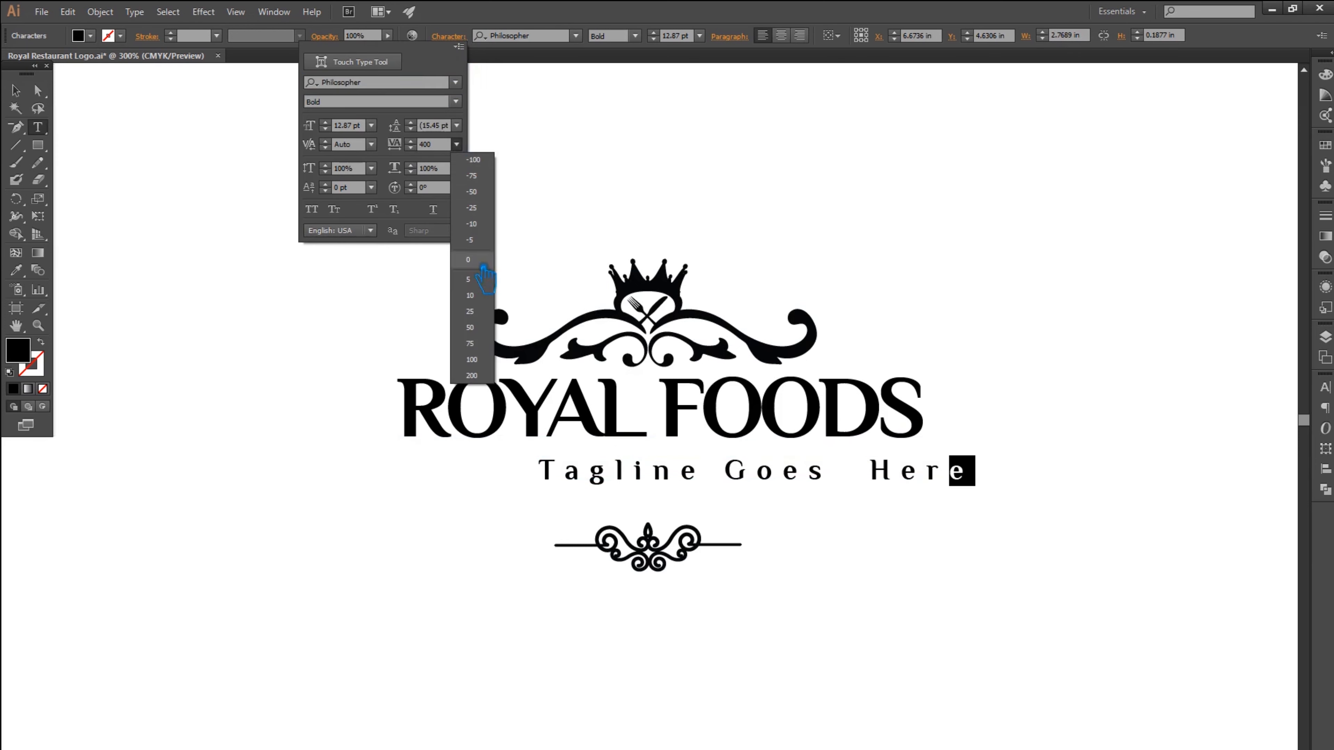
pyautogui.click(486, 284)
pyautogui.click(29, 97)
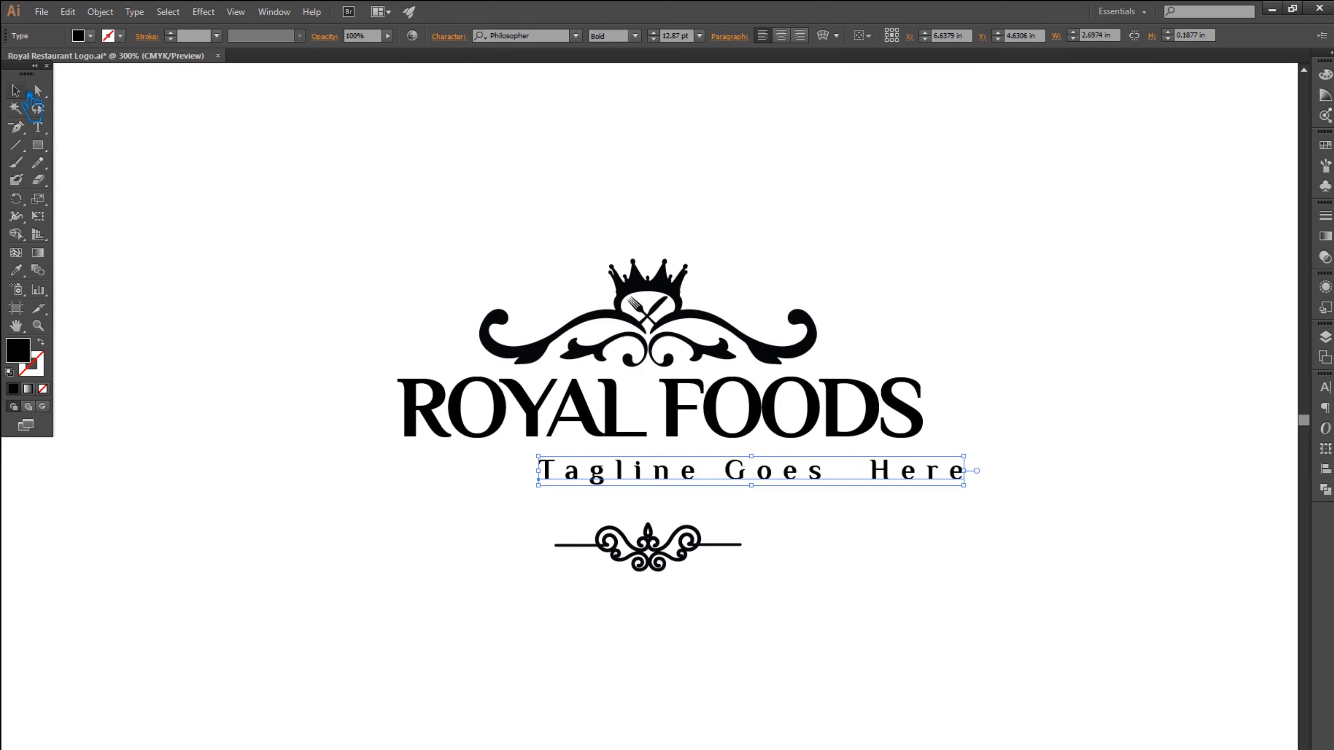
# Set the tagline in All Caps and move it left and slightly up, close beneath the title
pyautogui.click(456, 38)
pyautogui.click(334, 210)
pyautogui.click(1107, 339)
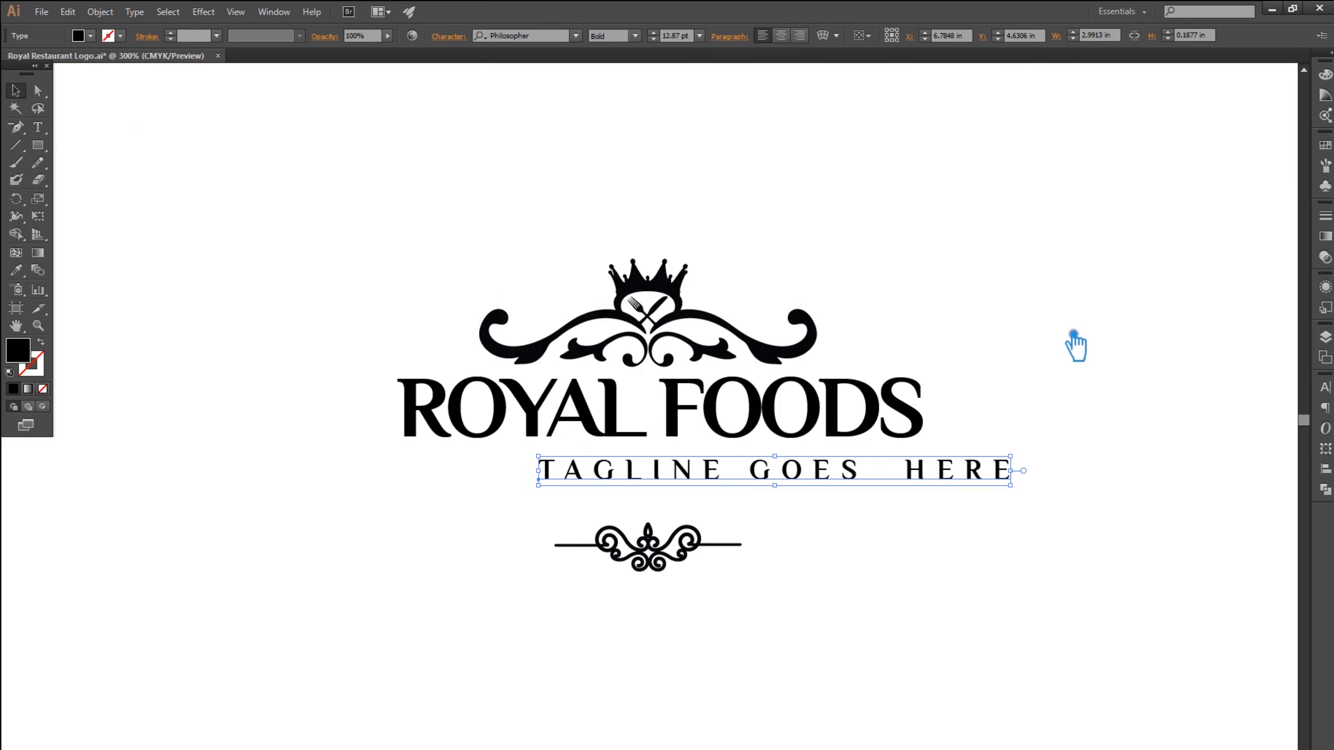
pyautogui.moveTo(854, 479); pyautogui.dragTo(762, 472)
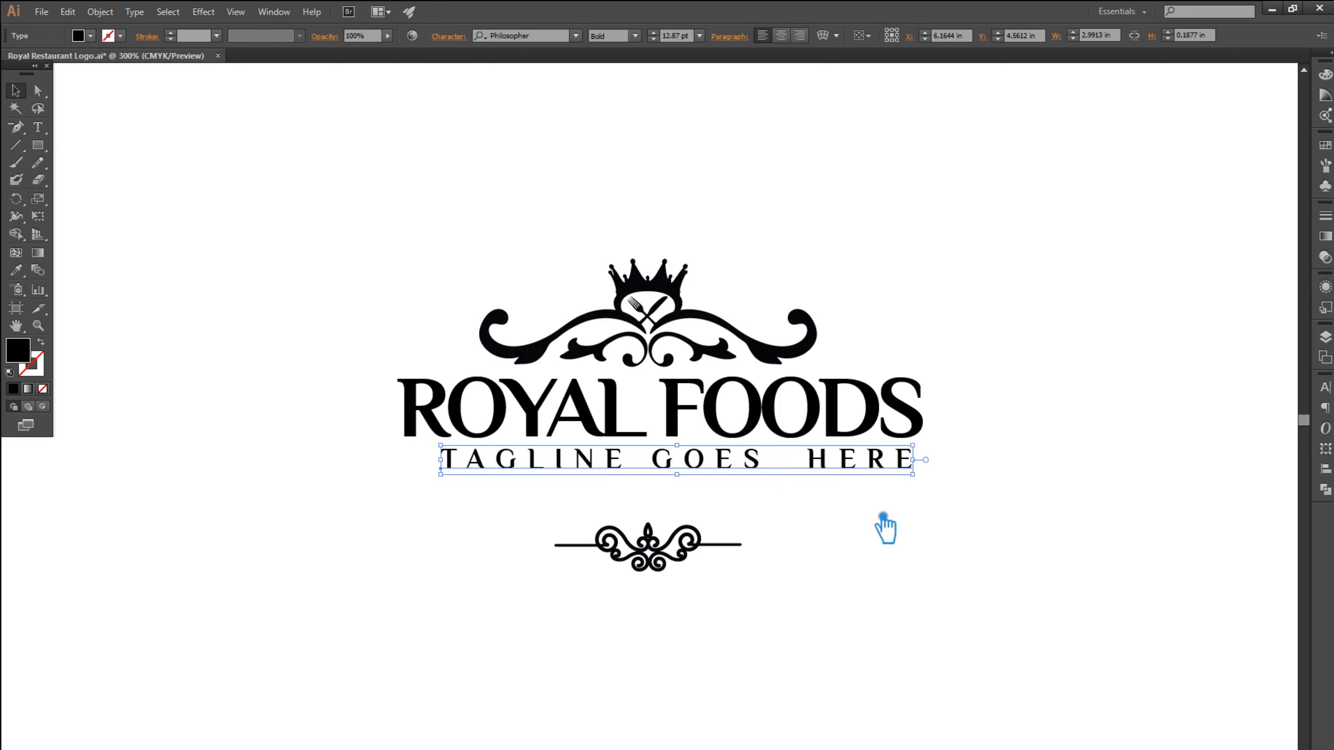
pyautogui.click(885, 528)
# Reduce the tagline's font size to 10 pt and shift it right to sit roughly centred under the title
pyautogui.click(741, 467)
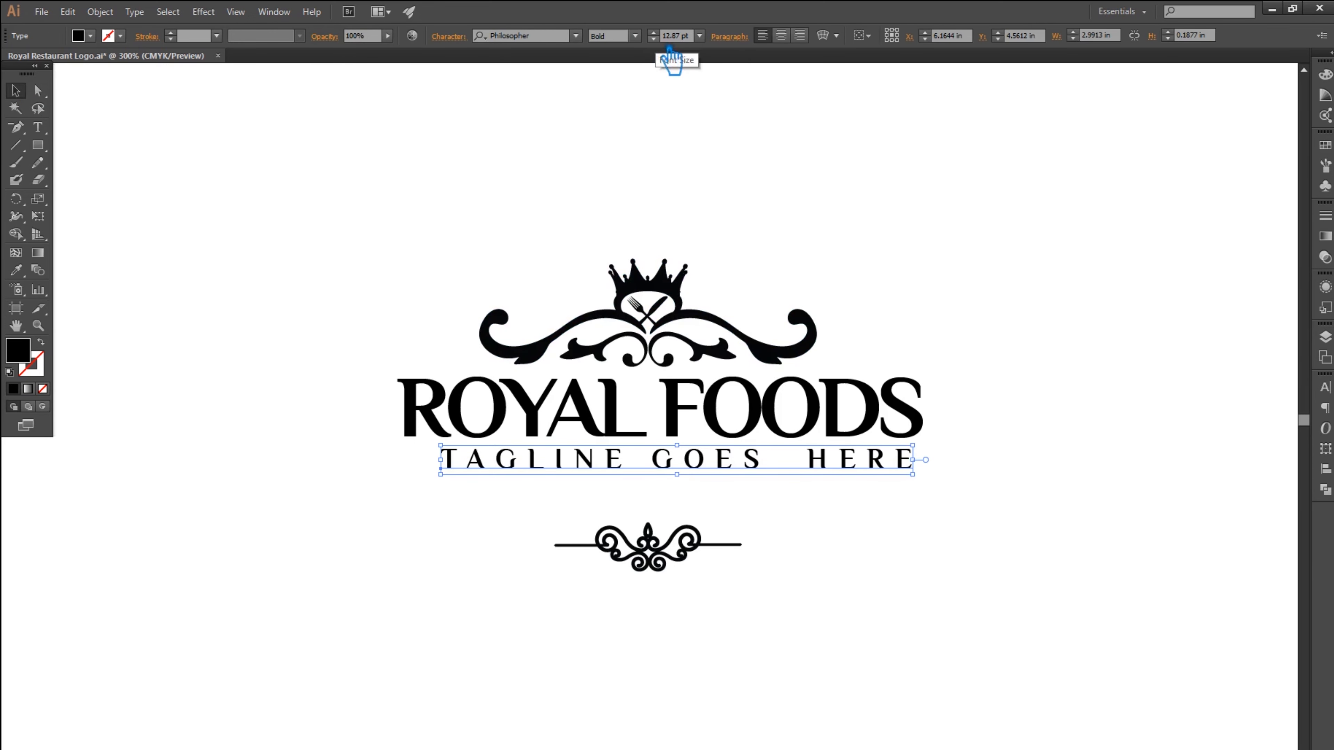
pyautogui.scroll(-2, 665, 38)
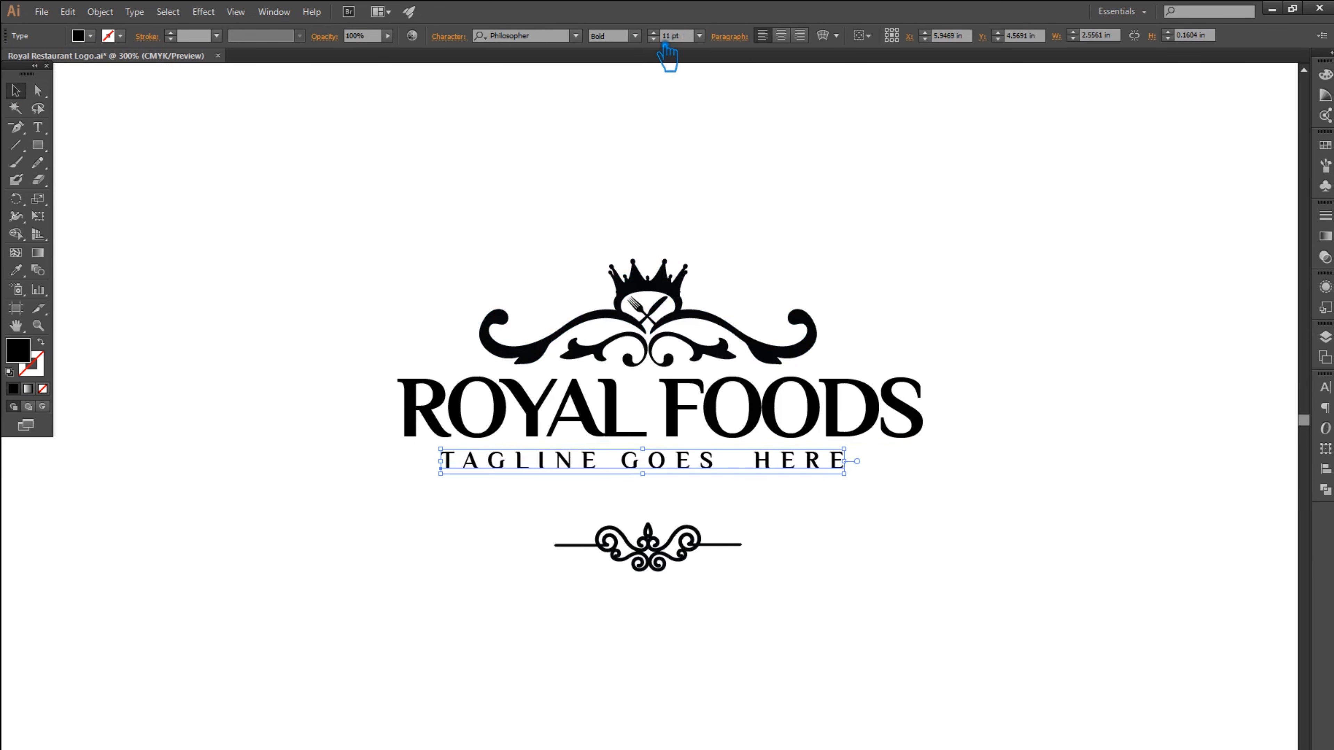
pyautogui.scroll(-1, 666, 48)
pyautogui.click(898, 518)
pyautogui.moveTo(682, 468); pyautogui.dragTo(716, 468)
# Move the divider ornament up closer to the tagline and align all logo parts on their horizontal centres
pyautogui.moveTo(659, 545); pyautogui.dragTo(660, 514)
pyautogui.click(827, 499)
pyautogui.moveTo(860, 528); pyautogui.dragTo(465, 300)
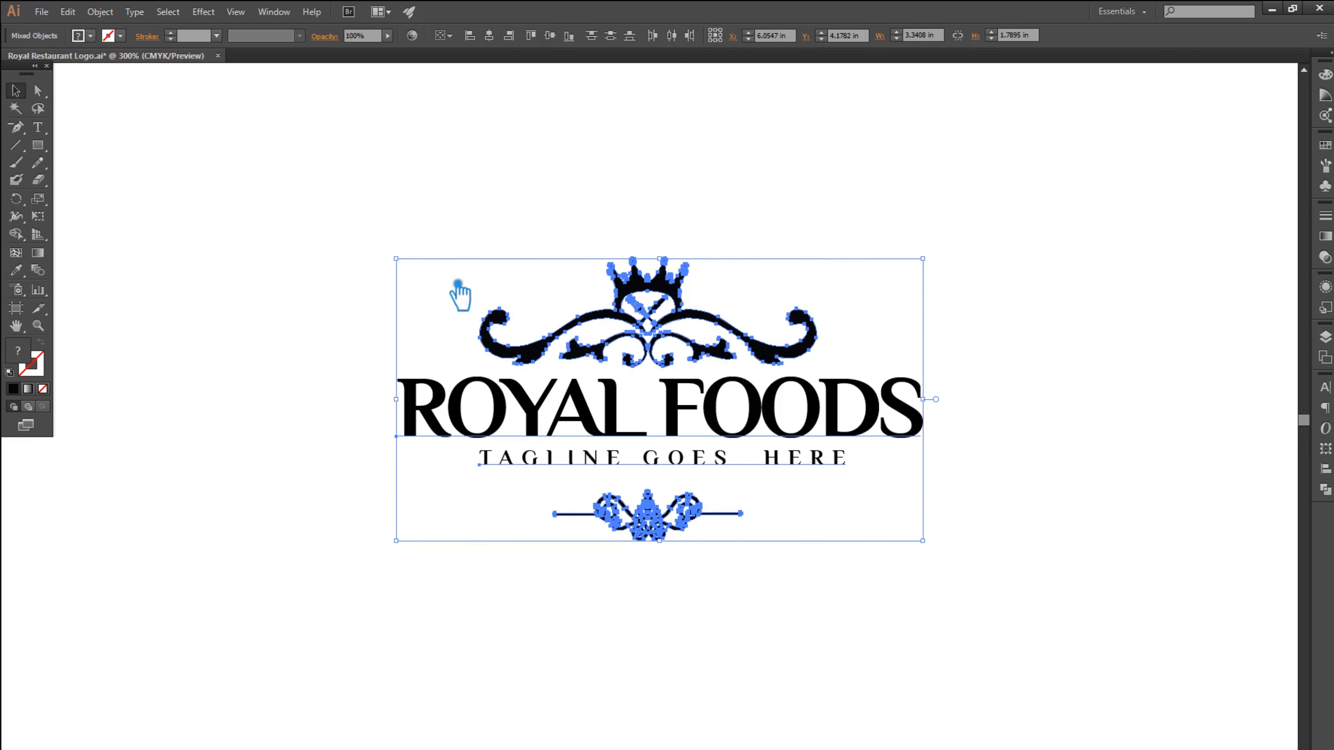
pyautogui.click(488, 35)
pyautogui.click(1124, 410)
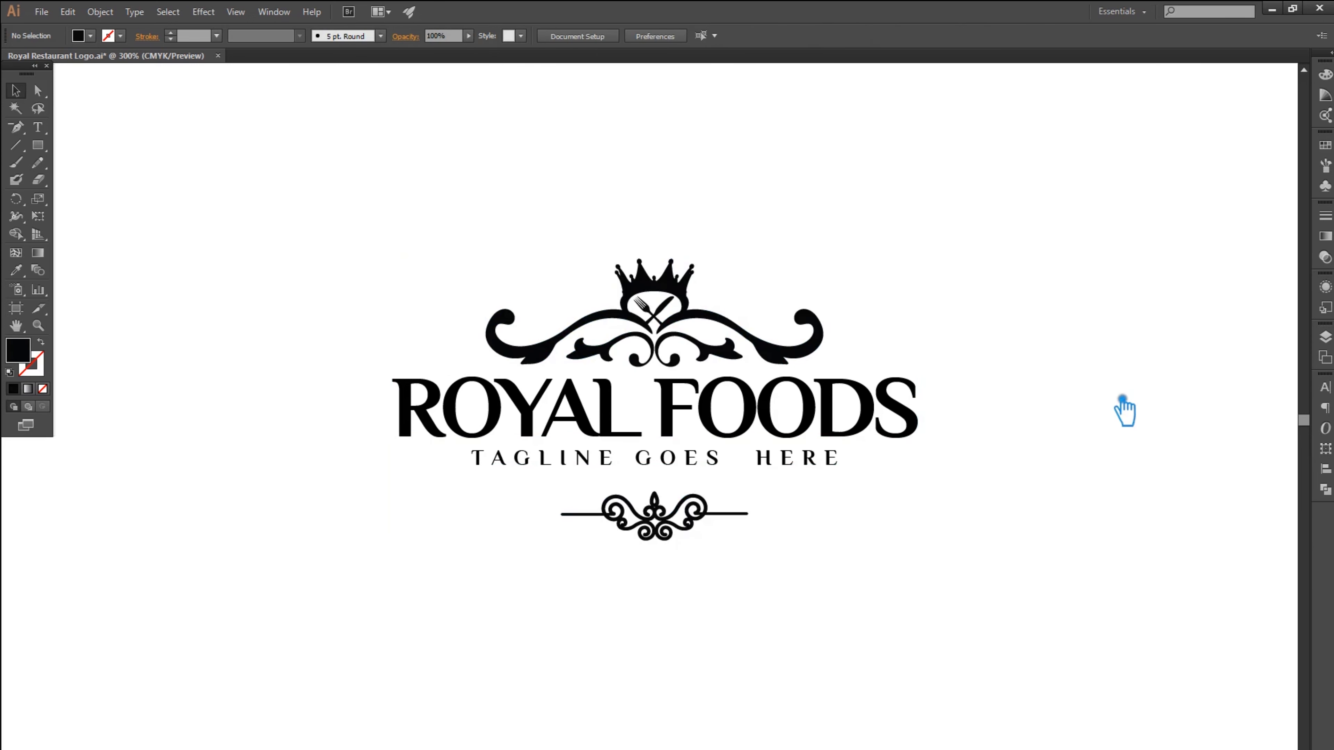
# Nudge the title and tagline down together to open the gap beneath the crown emblem
pyautogui.moveTo(920, 495); pyautogui.dragTo(609, 444)
pyautogui.click(910, 496)
pyautogui.moveTo(909, 495); pyautogui.dragTo(577, 423)
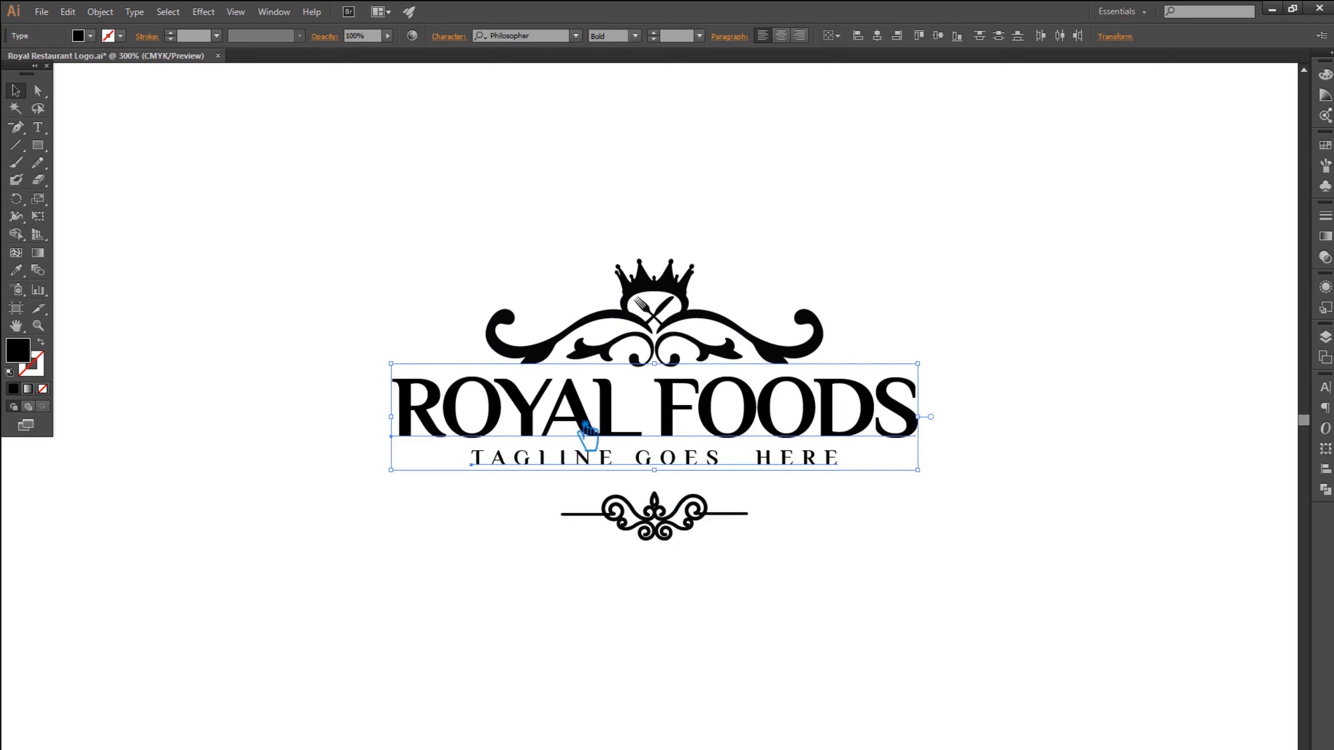
pyautogui.press('Down')
pyautogui.click(1089, 451)
pyautogui.moveTo(1043, 467); pyautogui.dragTo(485, 426)
pyautogui.press('Down')
pyautogui.click(1117, 427)
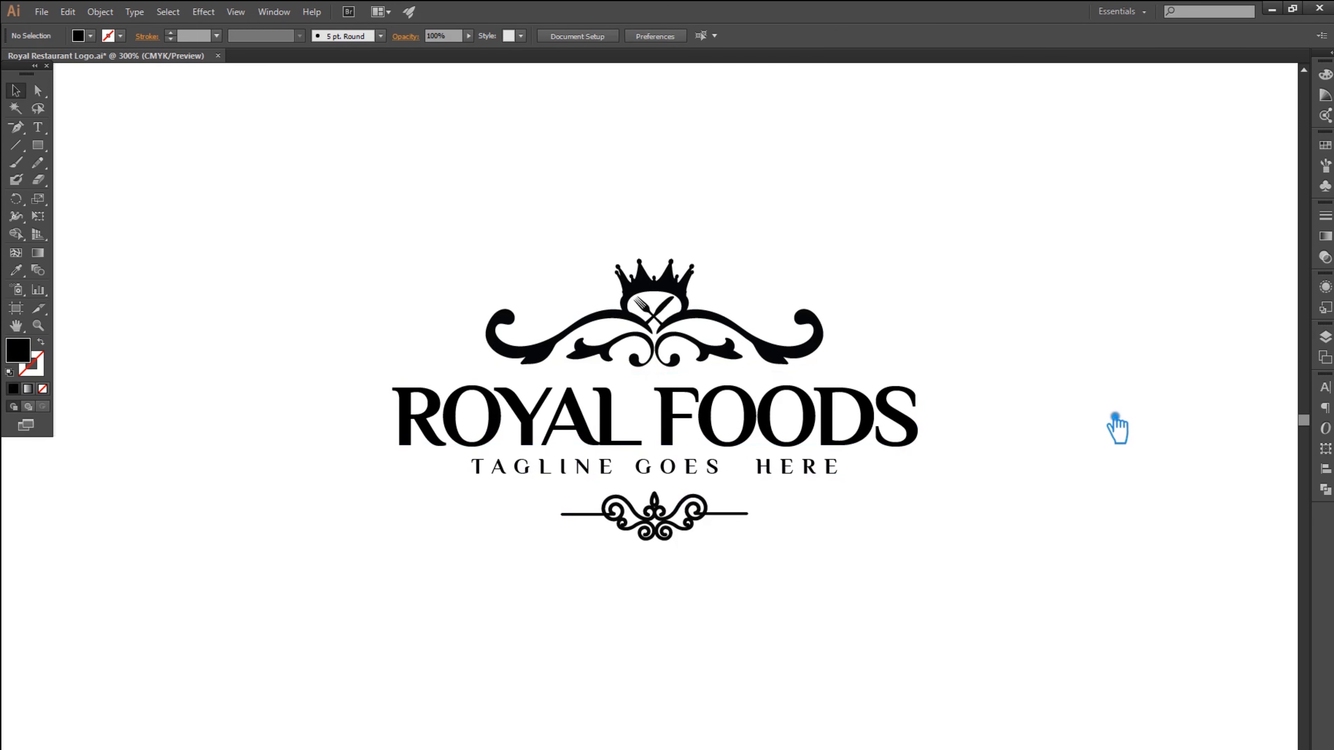
# Nudge only the title slightly up to leave a little more space above the tagline
pyautogui.click(838, 429)
pyautogui.press('Up')
pyautogui.click(1064, 420)
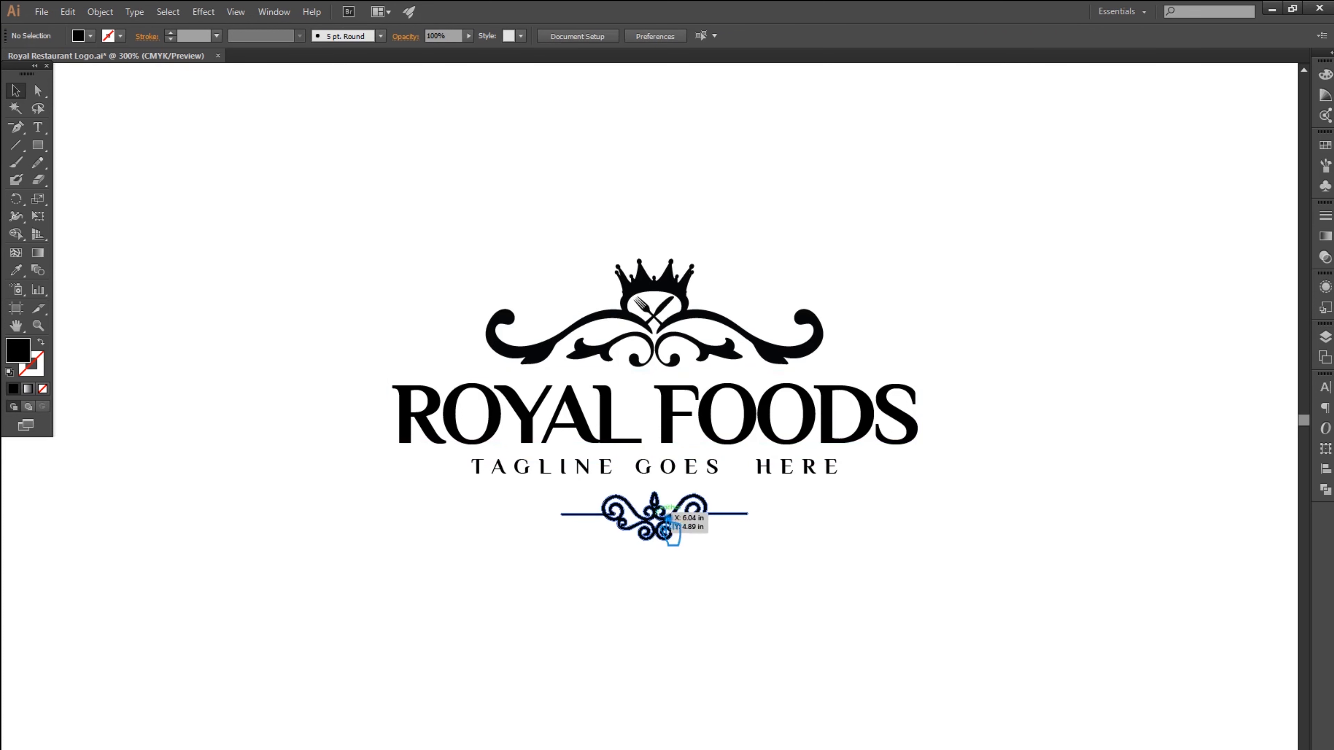
# Move the slightly scaled-down divider closer to the tagline and align all logo parts on their horizontal centres
pyautogui.moveTo(666, 518); pyautogui.dragTo(665, 512)
pyautogui.moveTo(750, 536); pyautogui.dragTo(758, 540)
pyautogui.moveTo(931, 590); pyautogui.dragTo(371, 260)
pyautogui.click(491, 36)
pyautogui.click(1018, 286)
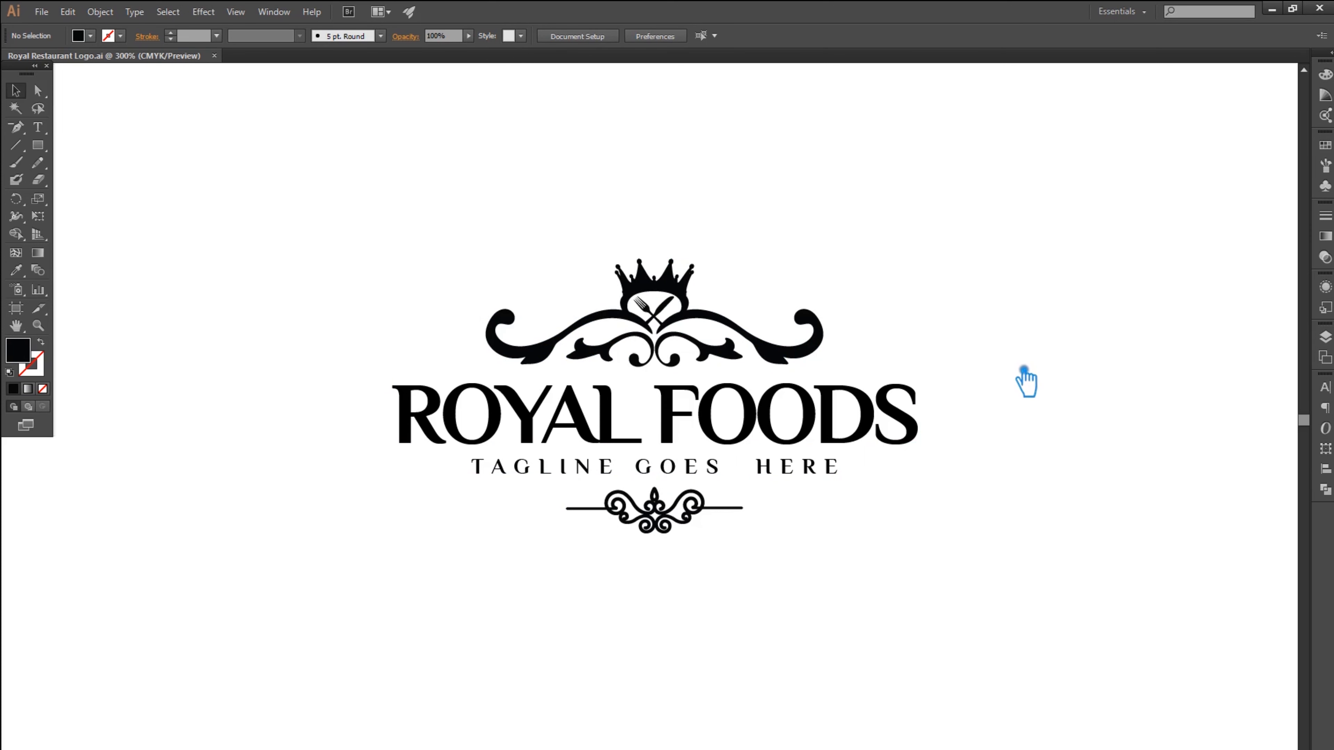
# Fill the crown and scroll emblem with a light golden tan, using a hue of about 31°
pyautogui.click(725, 332)
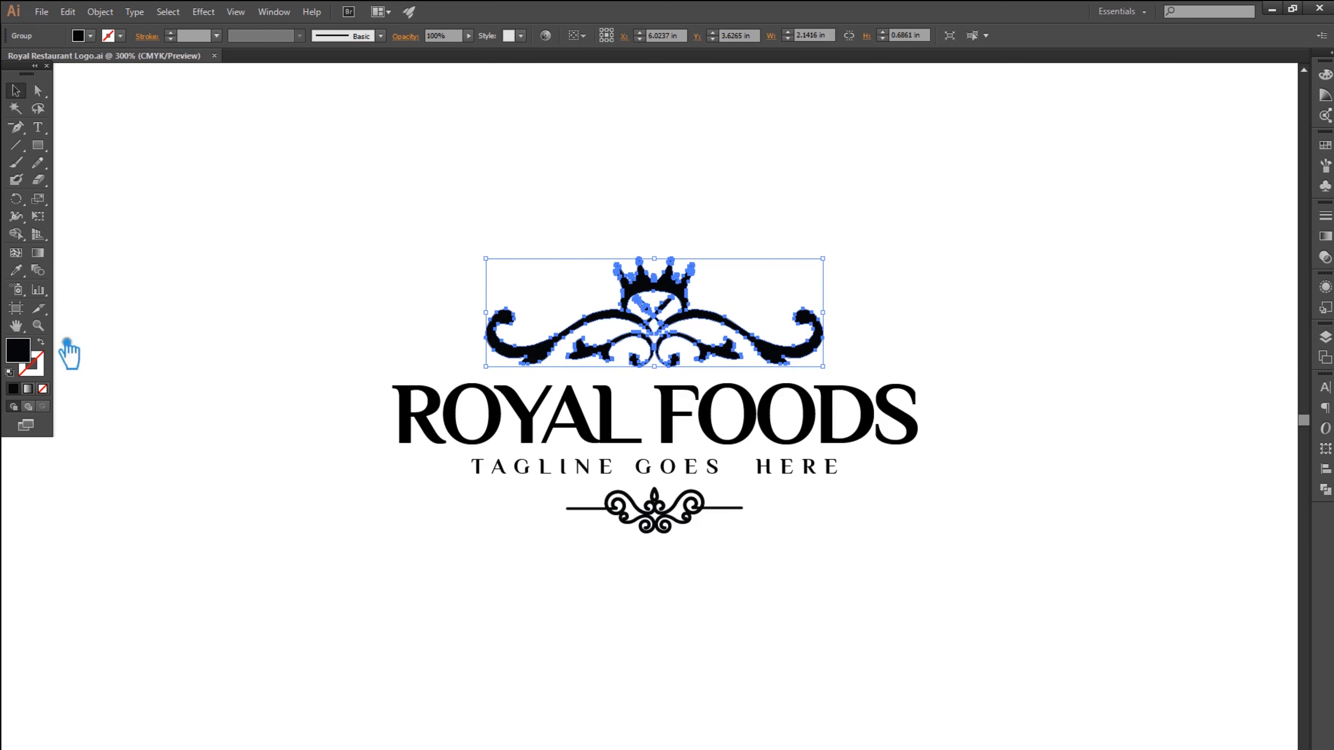
pyautogui.doubleClick(38, 359)
pyautogui.moveTo(1117, 323)
pyautogui.mouseDown()
pyautogui.moveTo(1129, 304)
pyautogui.moveTo(1132, 322)
pyautogui.mouseUp()
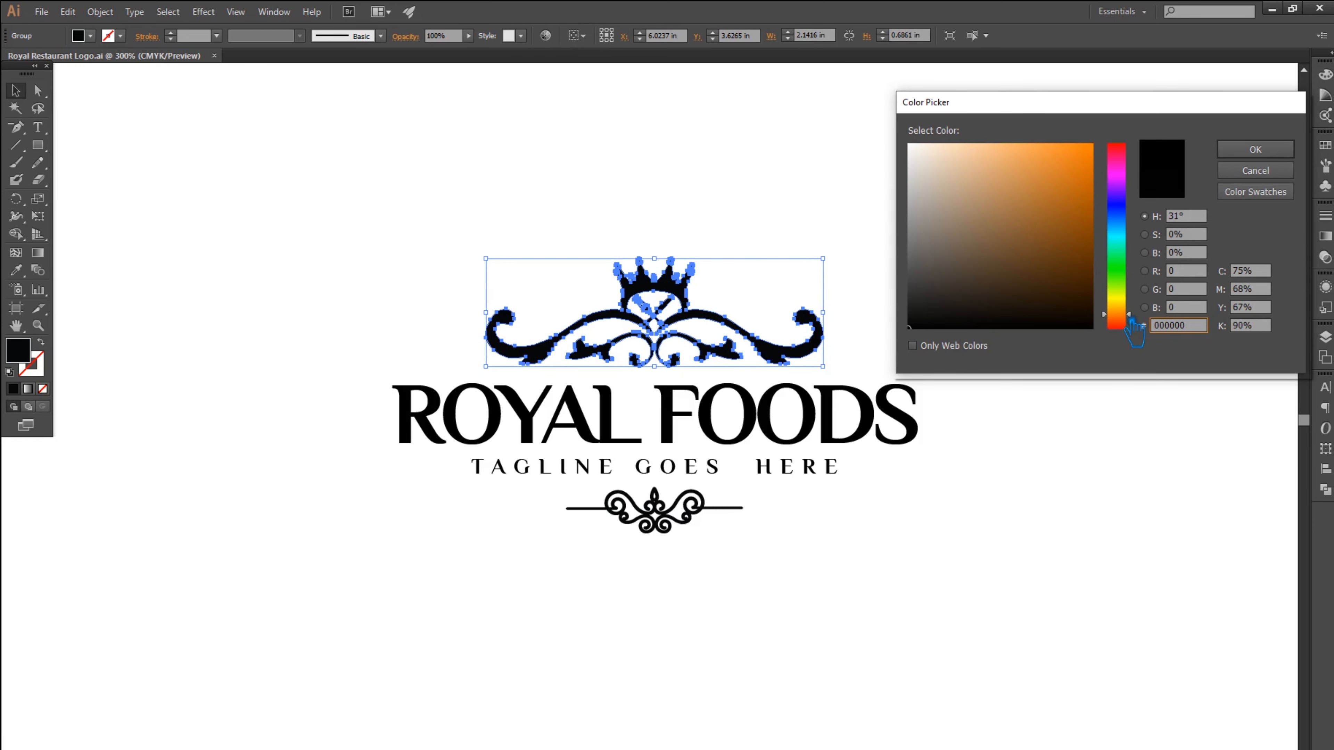
pyautogui.click(997, 224)
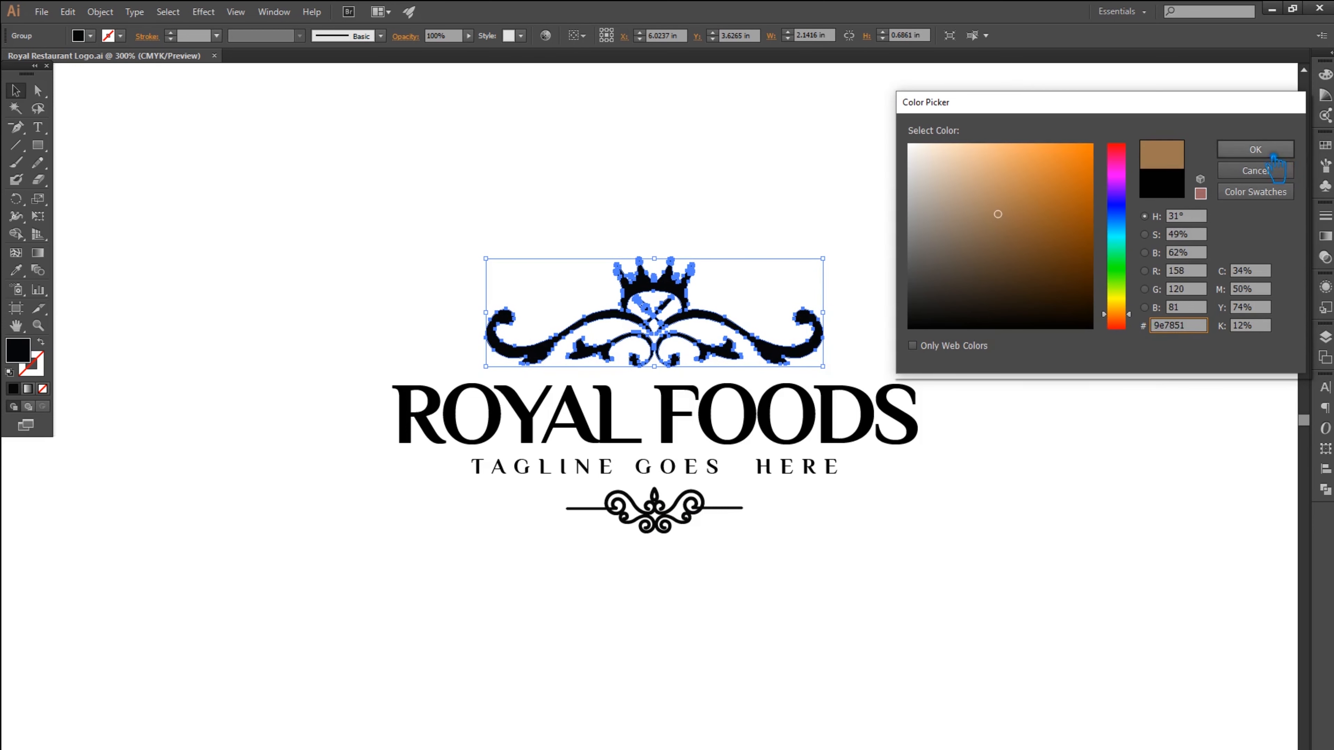
pyautogui.click(1255, 149)
pyautogui.doubleClick(18, 350)
pyautogui.click(1005, 196)
pyautogui.click(1021, 191)
pyautogui.click(1255, 149)
pyautogui.click(1050, 247)
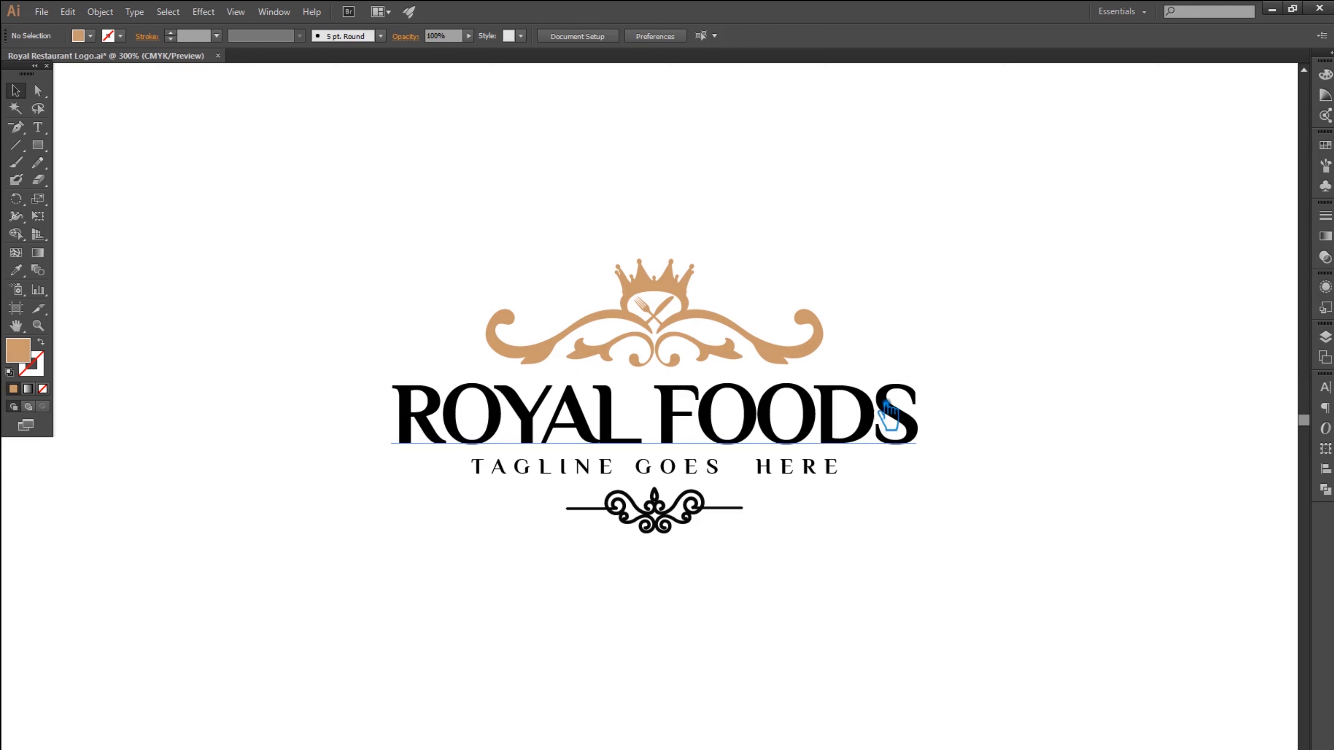
# Sample the emblem's tan onto the divider ornament and change its fill to a medium warm grey
pyautogui.click(674, 528)
pyautogui.click(17, 271)
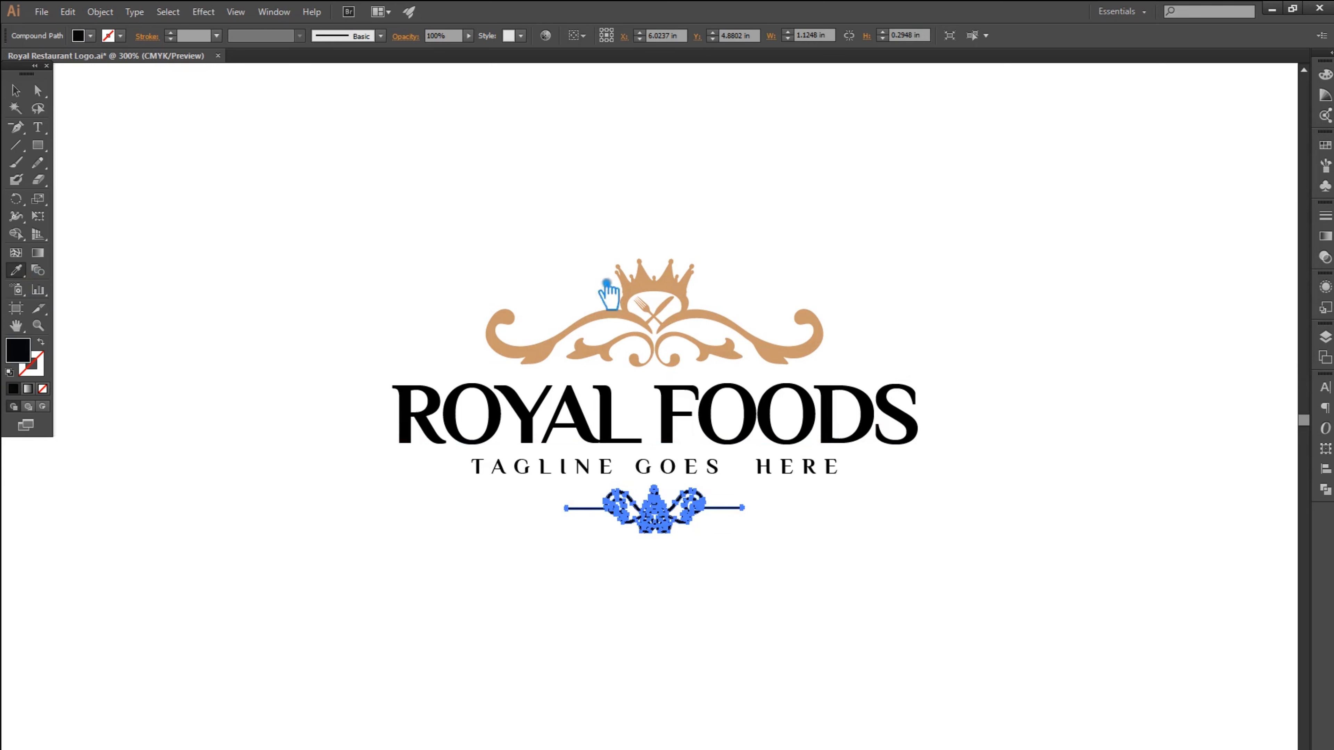
pyautogui.click(488, 331)
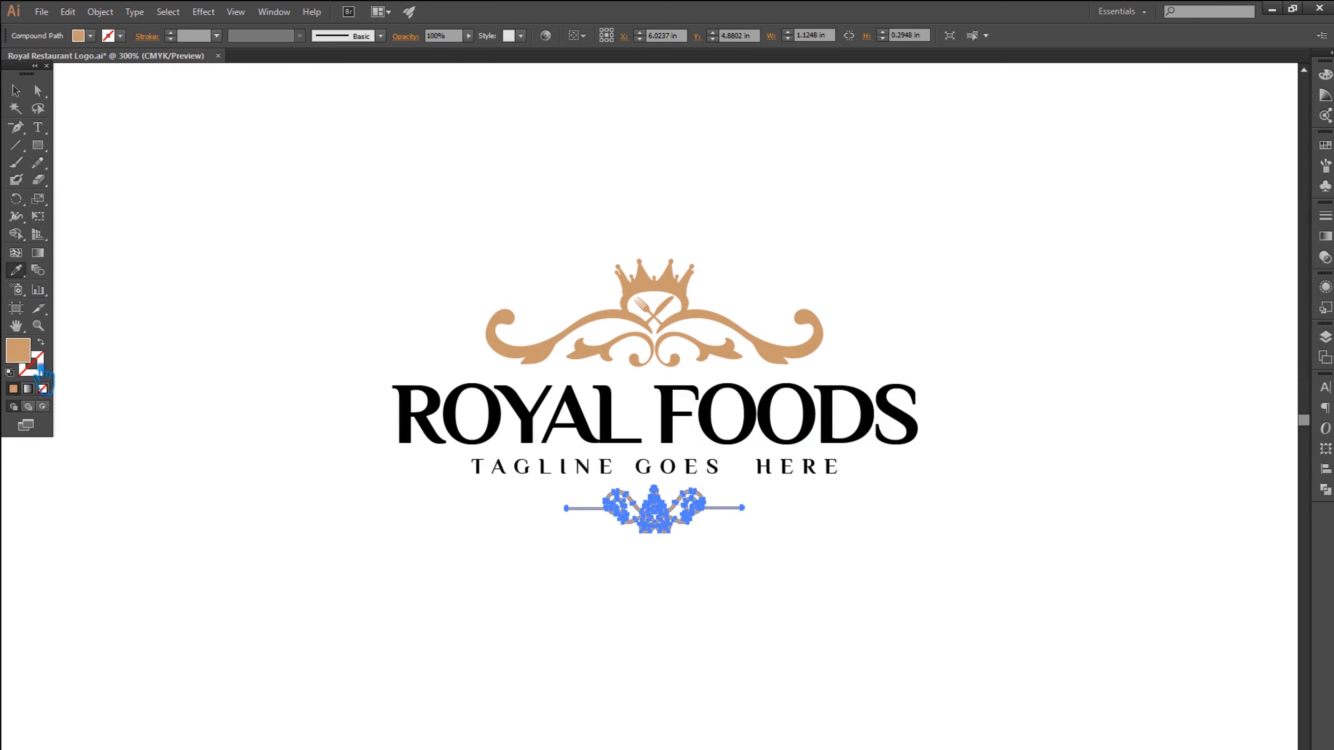
pyautogui.doubleClick(32, 361)
pyautogui.moveTo(945, 278); pyautogui.dragTo(933, 243)
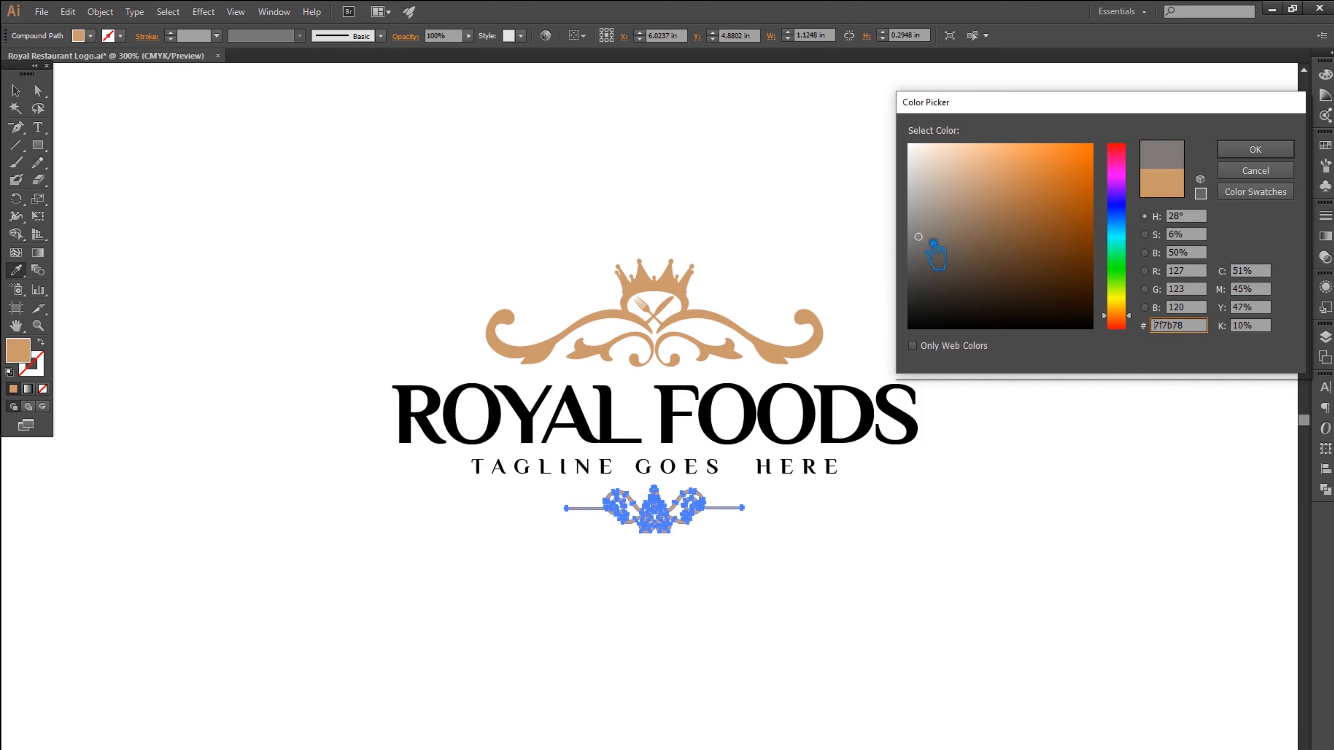
pyautogui.click(1276, 149)
pyautogui.press('v')
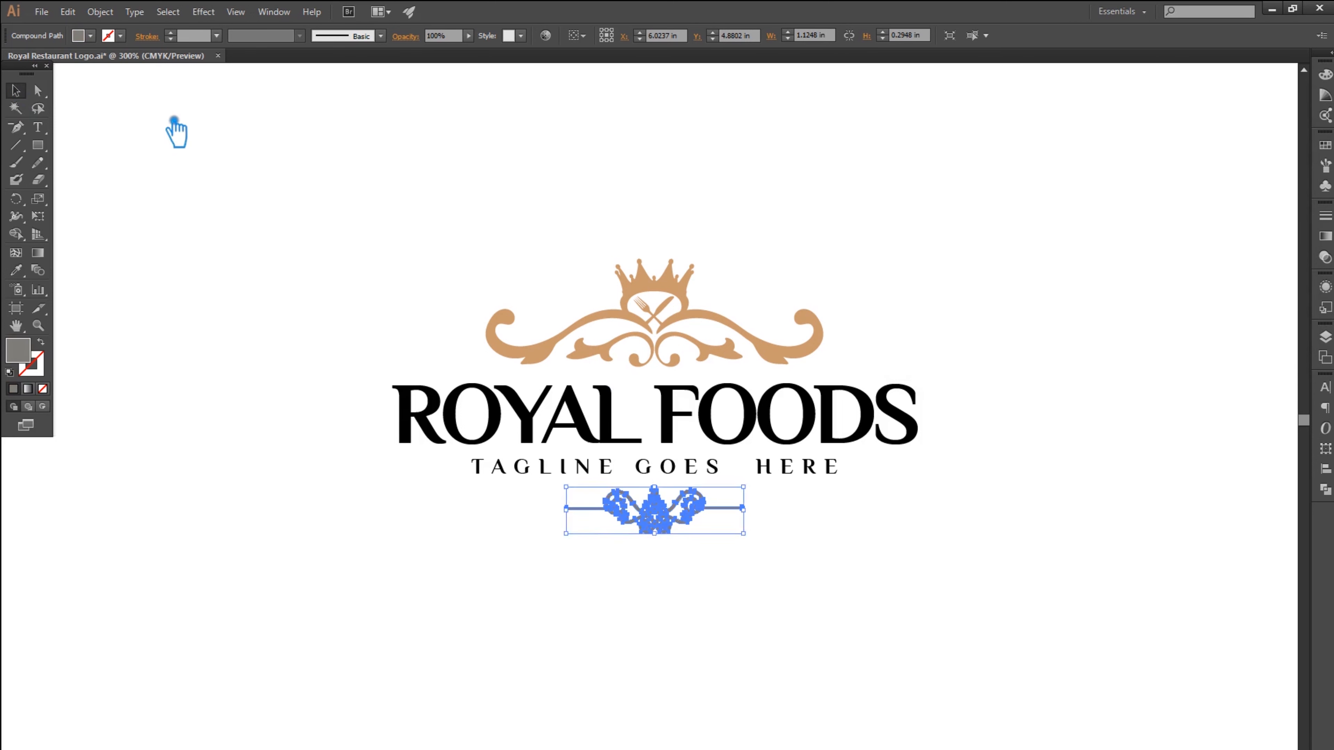
pyautogui.click(179, 134)
# Set the divider ornament's fill to a light warm grey and save the document
pyautogui.click(674, 517)
pyautogui.doubleClick(22, 351)
pyautogui.moveTo(934, 240); pyautogui.dragTo(925, 202)
pyautogui.click(1255, 149)
pyautogui.click(1024, 260)
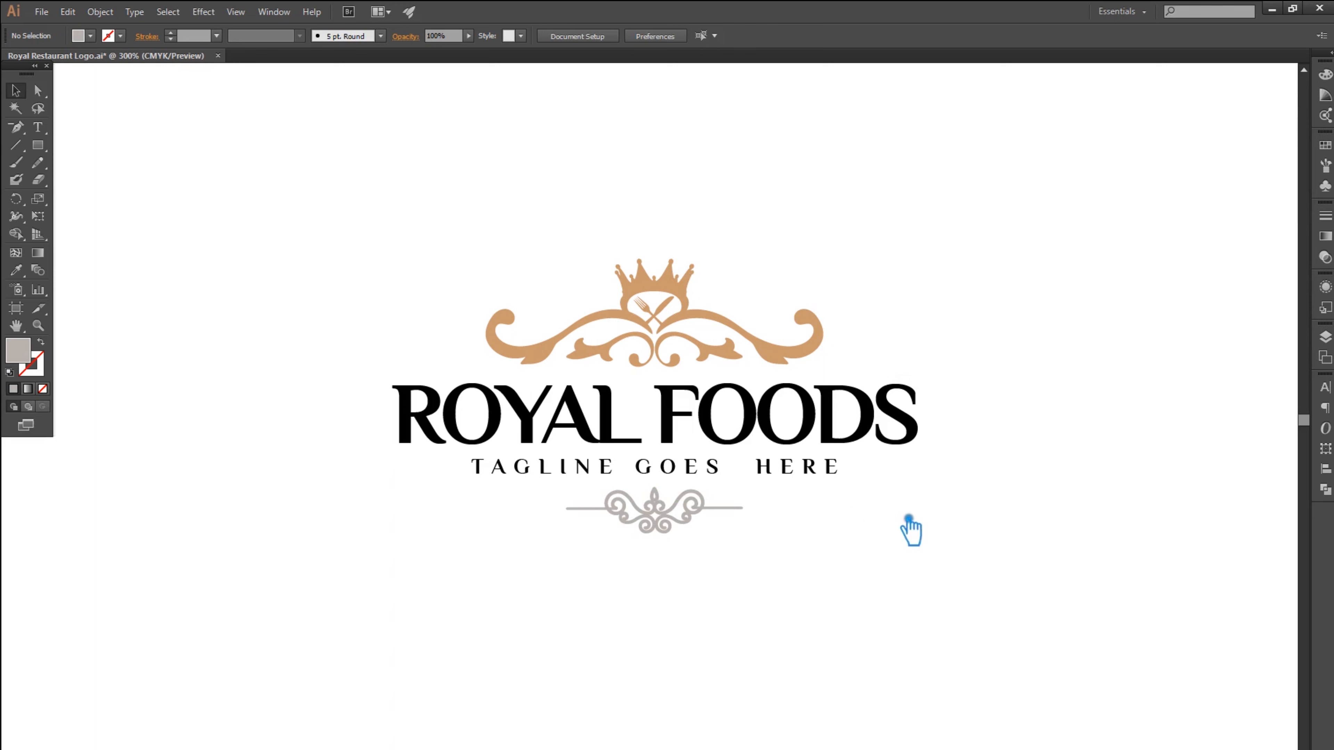
pyautogui.hotkey('ctrl', 's')
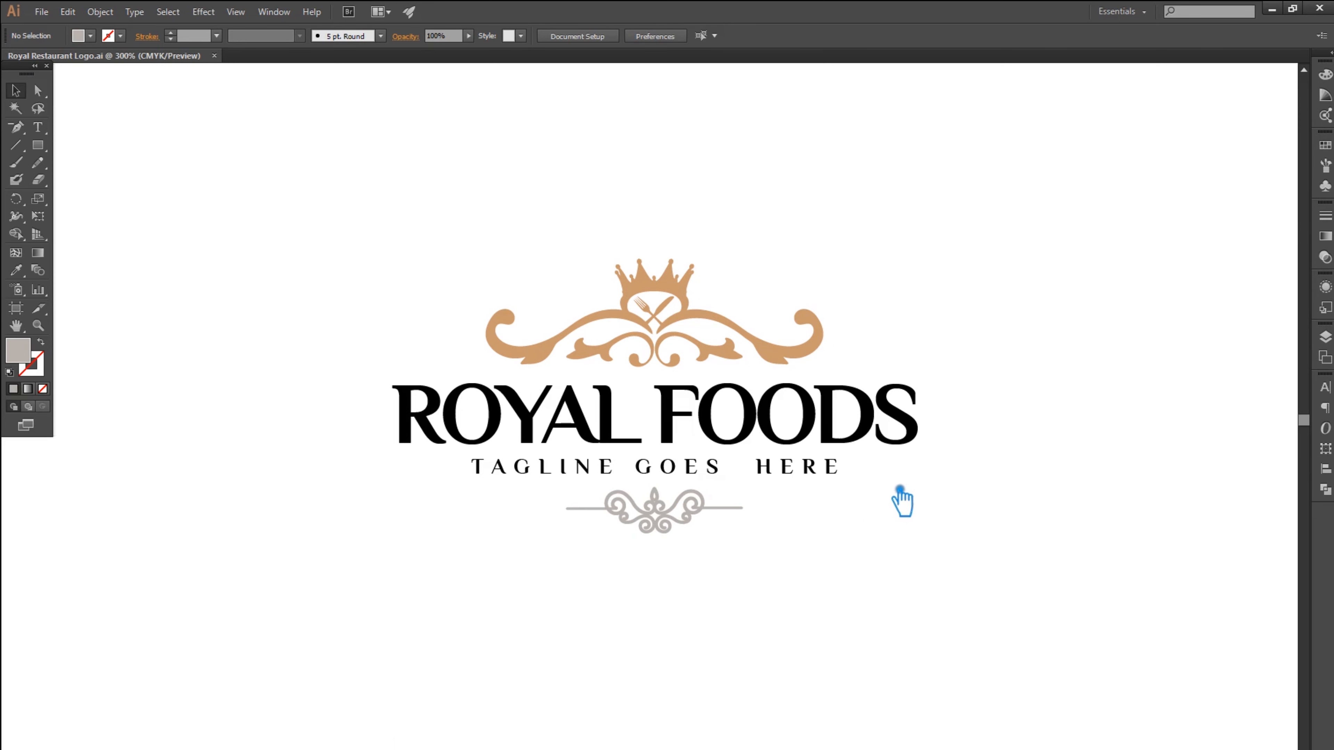
# Match the title's colour to the emblem's tan and the tagline's colour to the divider's light grey with the Eyedropper
pyautogui.click(803, 449)
pyautogui.click(15, 271)
pyautogui.click(636, 293)
pyautogui.press('v')
pyautogui.click(720, 475)
pyautogui.click(15, 271)
pyautogui.click(664, 518)
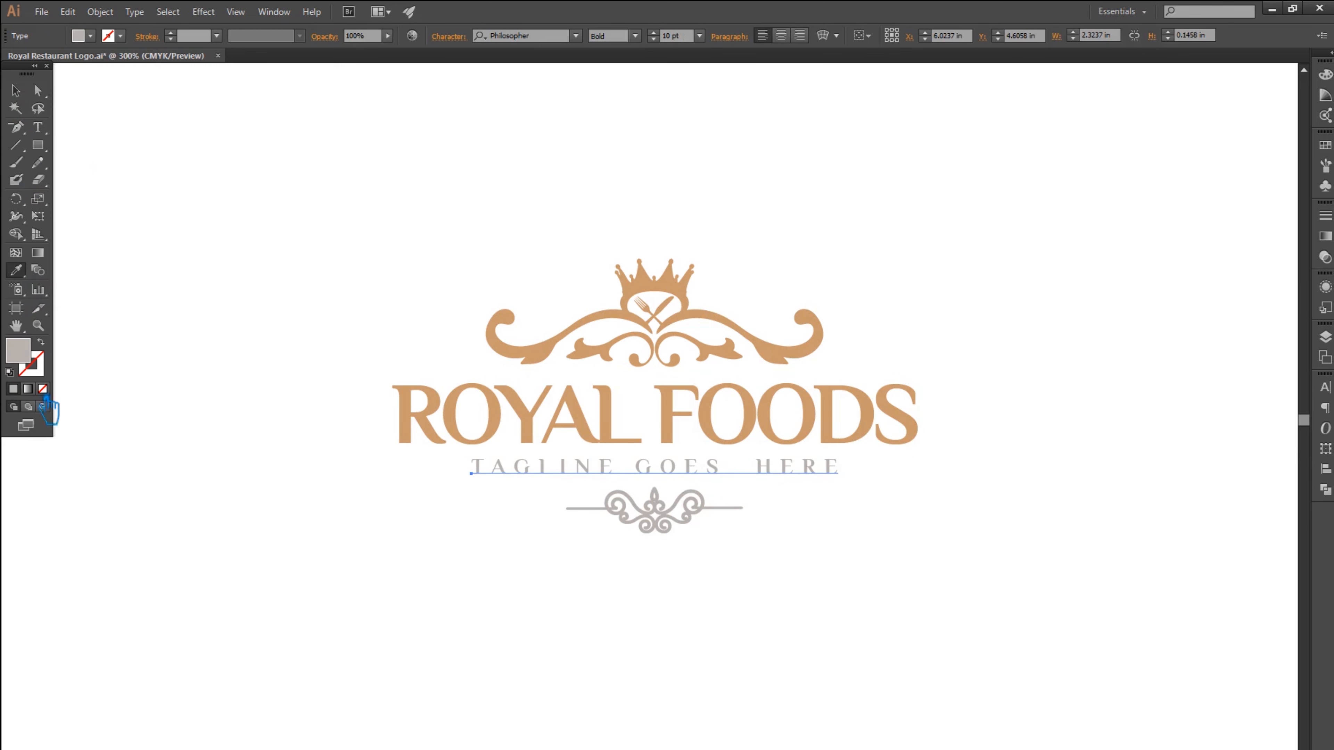
# Darken the tagline's fill to a dark charcoal grey
pyautogui.doubleClick(32, 361)
pyautogui.moveTo(923, 201); pyautogui.dragTo(933, 242)
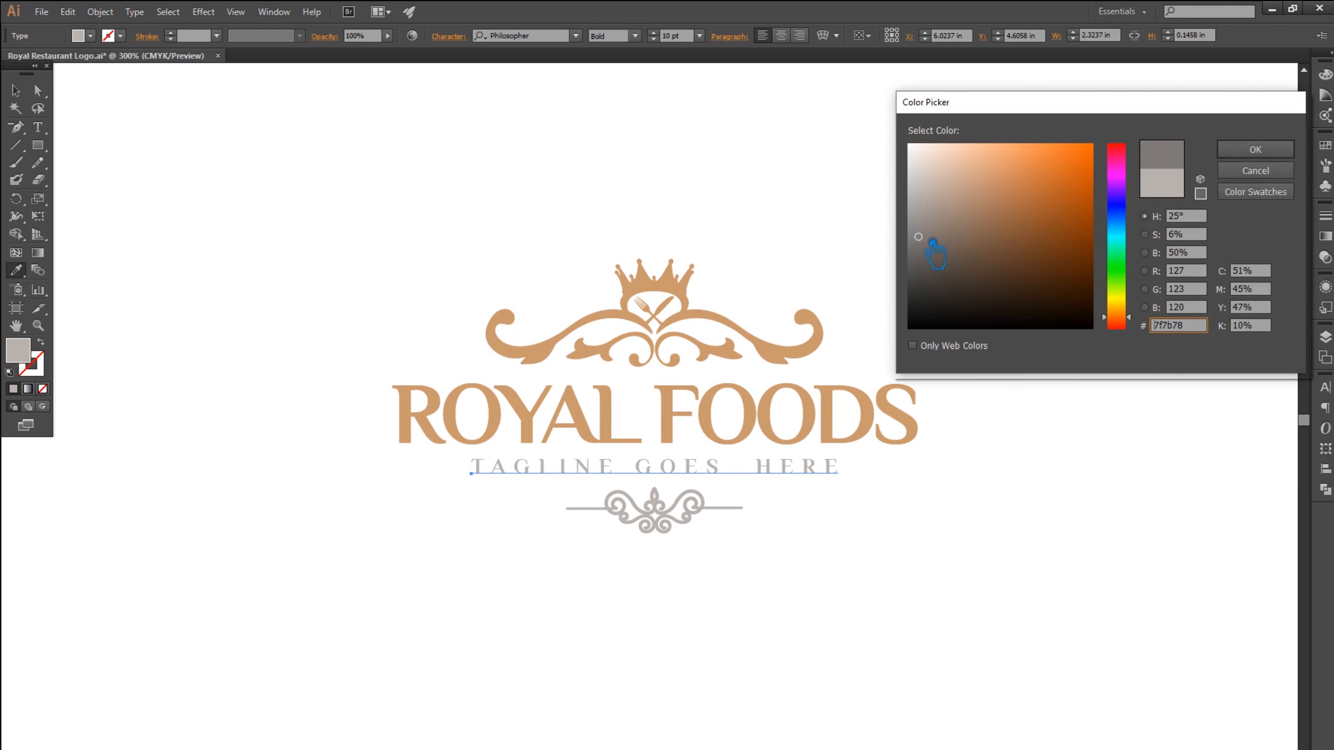
pyautogui.click(1264, 151)
pyautogui.click(16, 94)
pyautogui.doubleClick(28, 359)
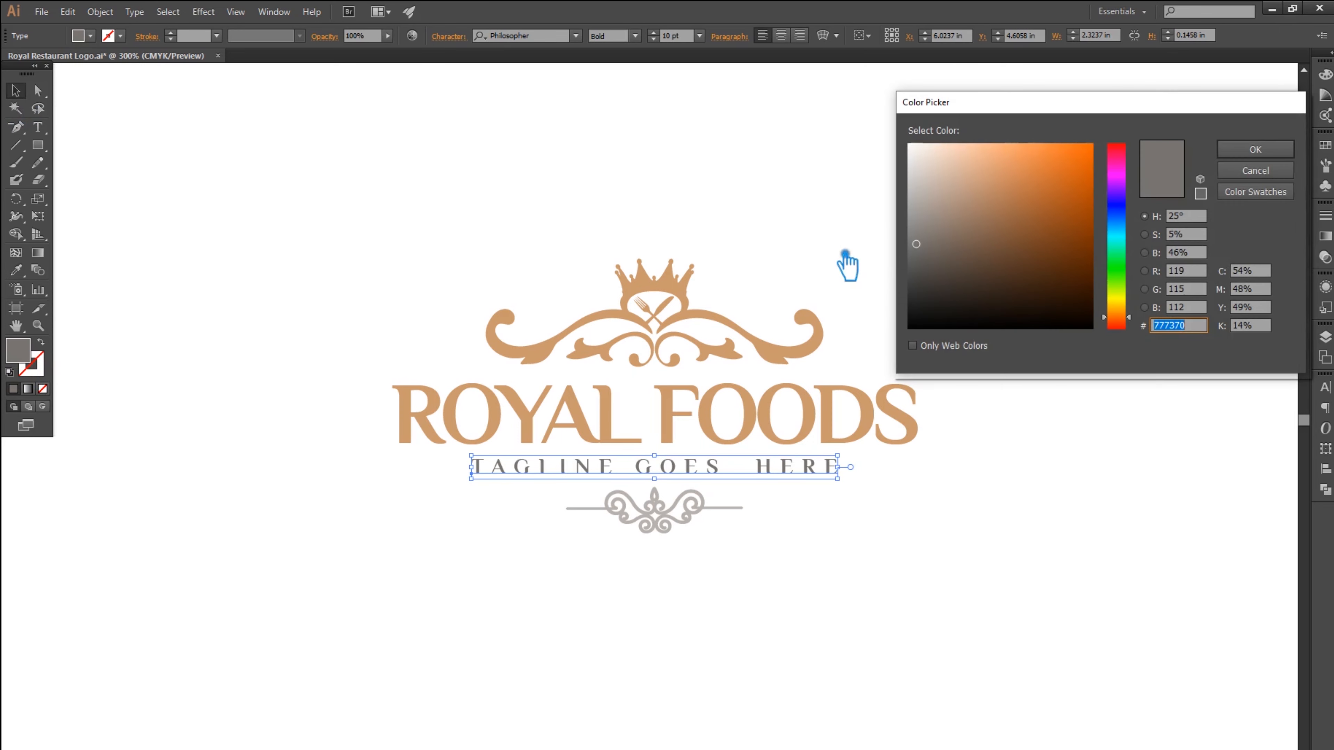
pyautogui.click(929, 259)
pyautogui.click(1254, 150)
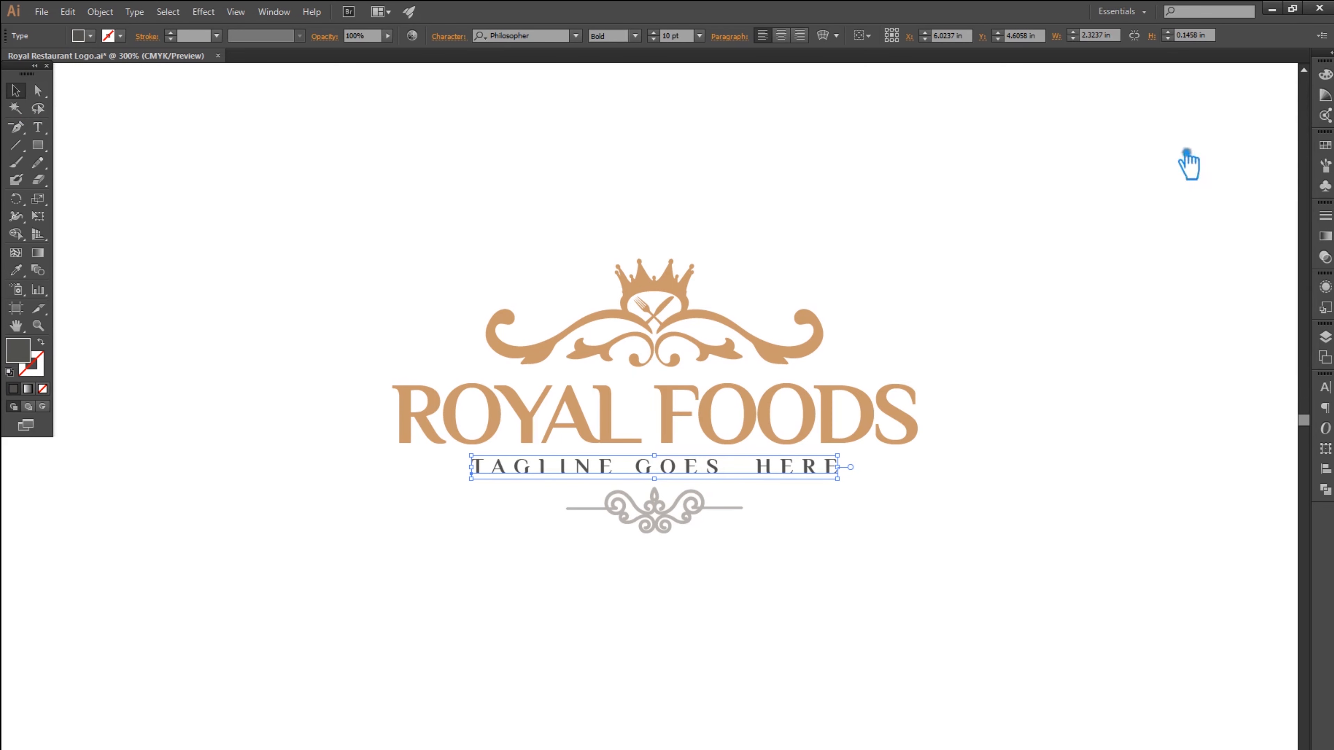
pyautogui.click(318, 167)
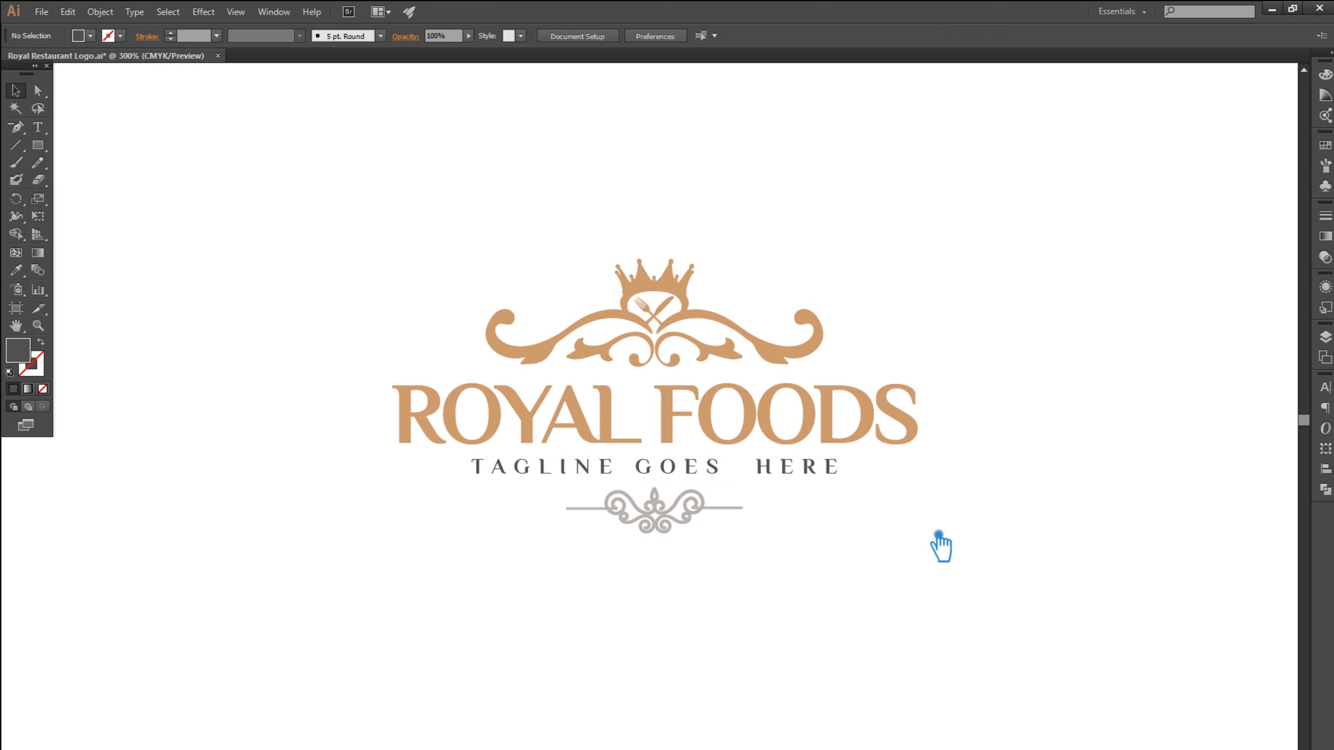
# Group the emblem, title, tagline and divider into one object and save the document
pyautogui.moveTo(940, 571); pyautogui.dragTo(360, 226)
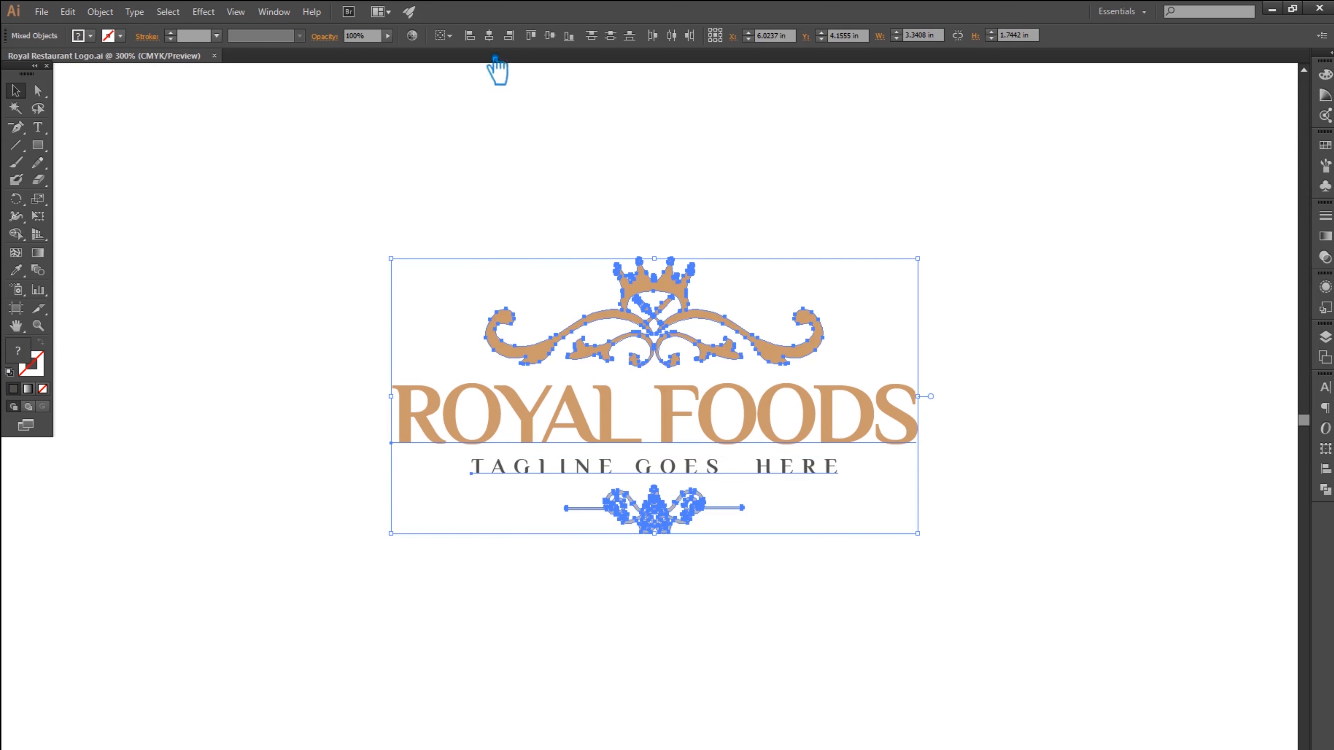
pyautogui.click(958, 213)
pyautogui.moveTo(981, 560); pyautogui.dragTo(336, 223)
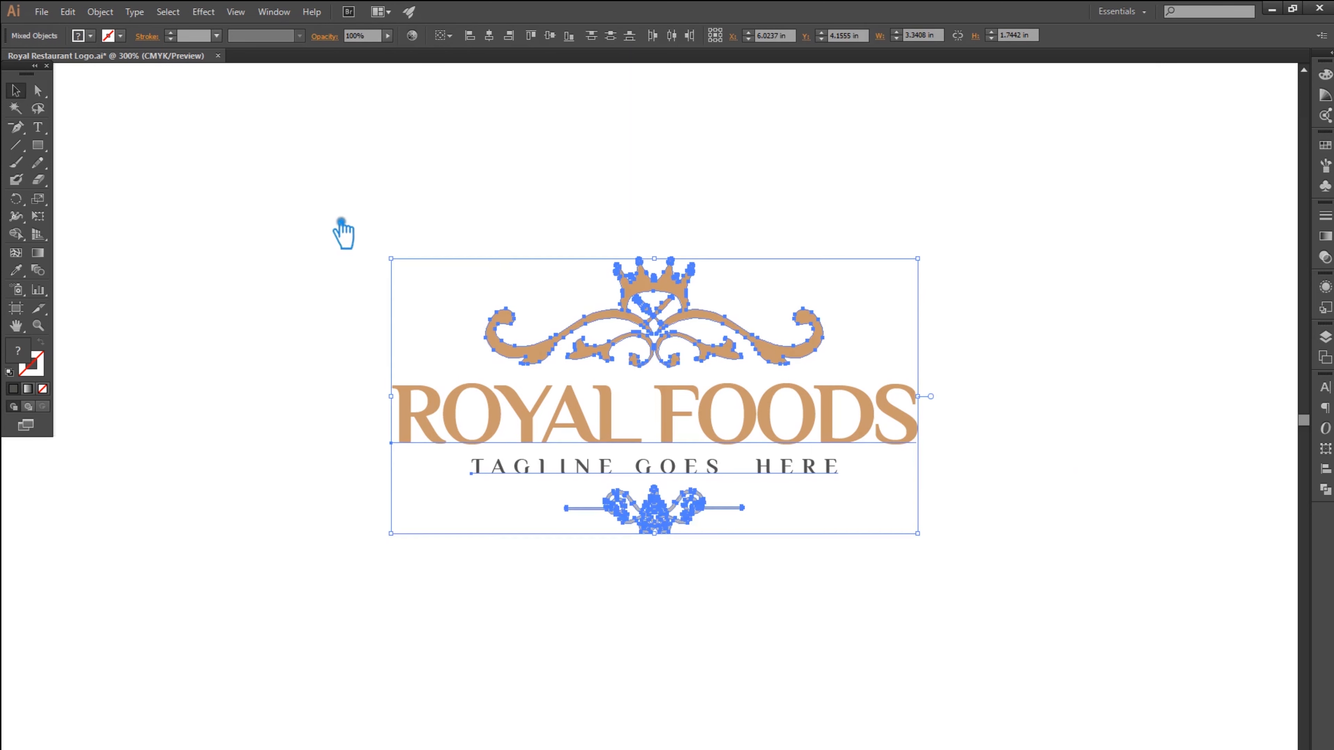
pyautogui.hotkey('ctrl', 'g')
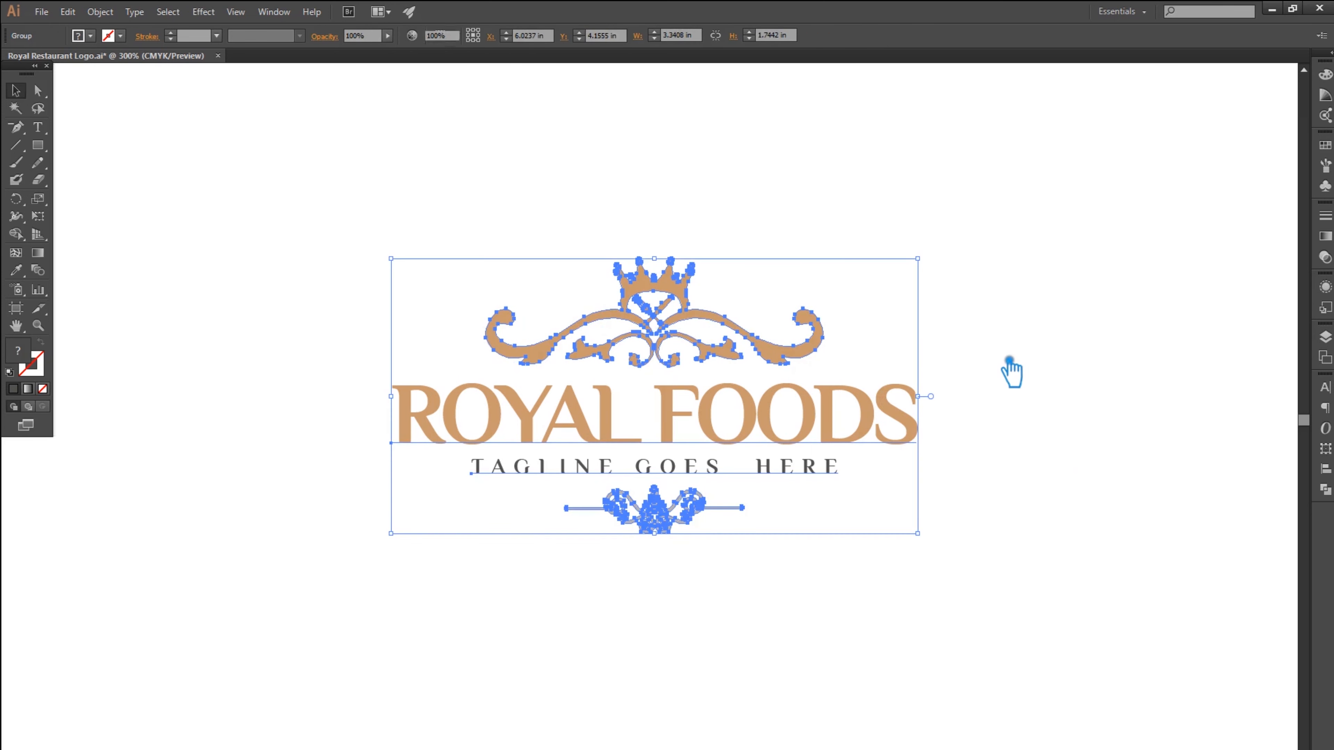
pyautogui.click(1013, 372)
pyautogui.hotkey('ctrl', 's')
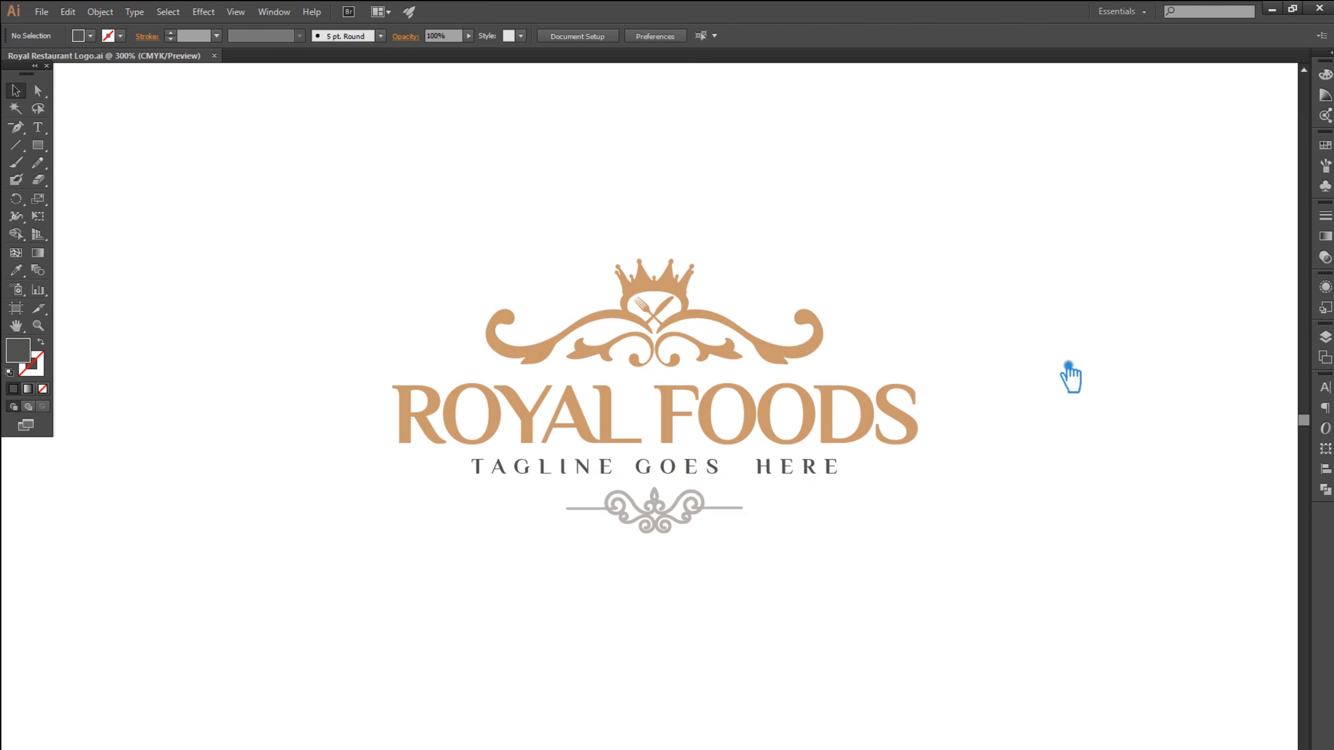
pyautogui.click(837, 466)
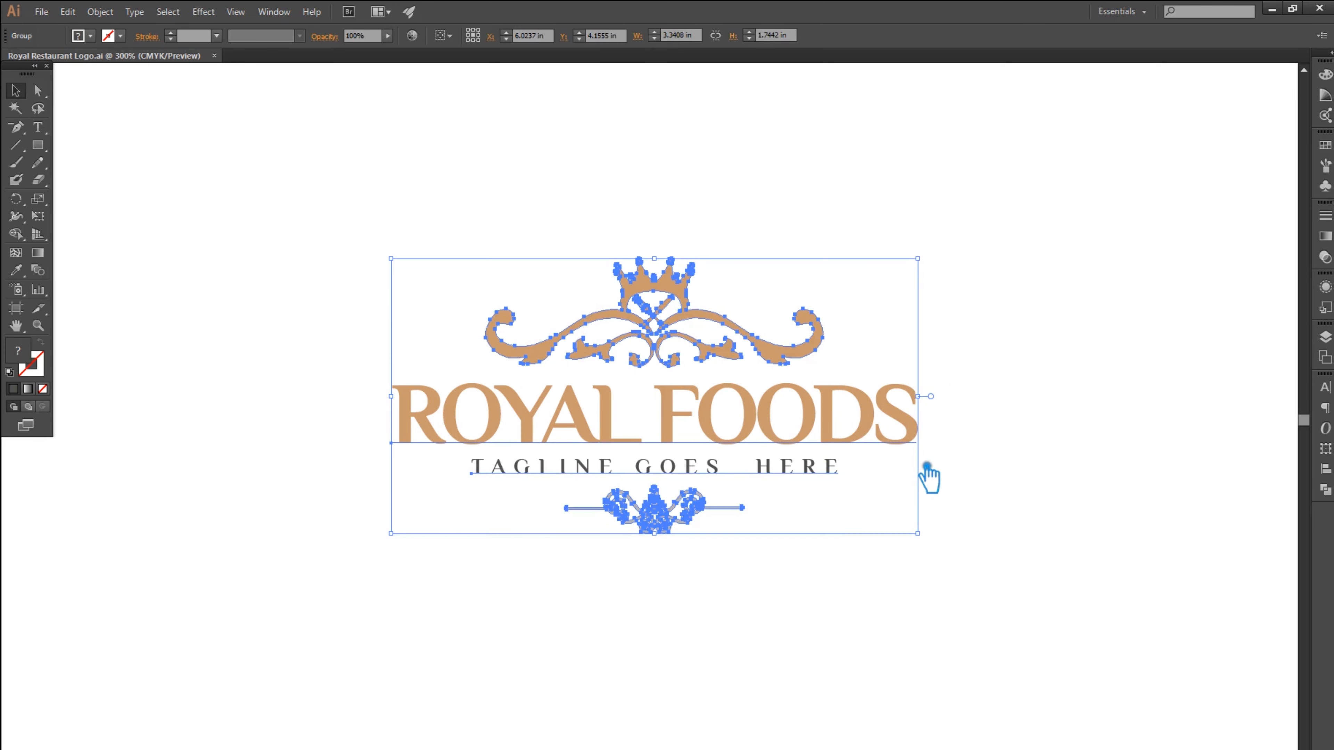